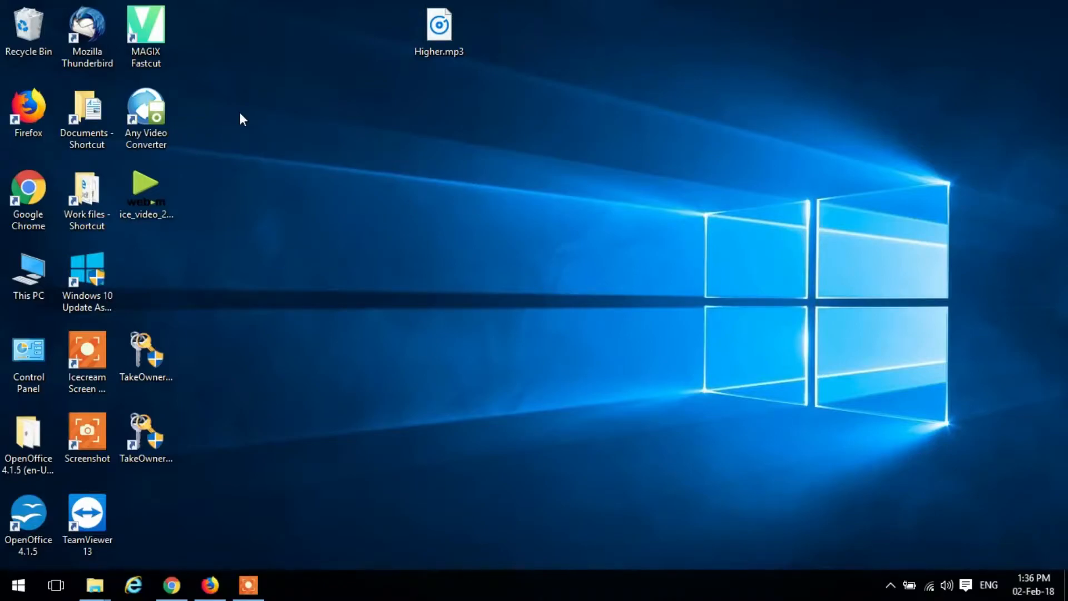
# - Launch MAGIX Fastcut and create a new video project
pyautogui.doubleClick(162, 40)
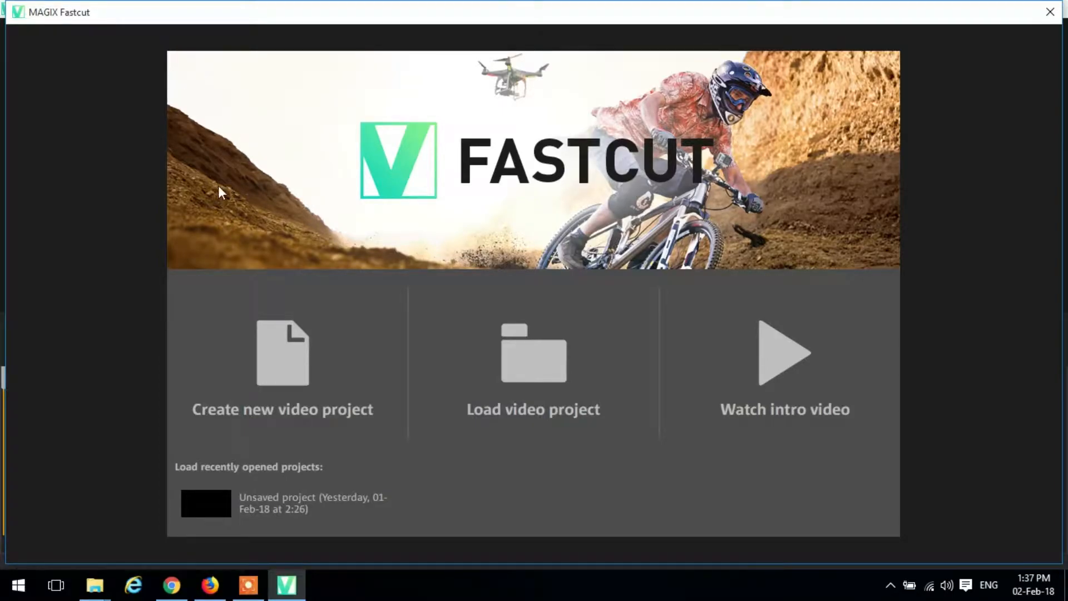
pyautogui.click(290, 360)
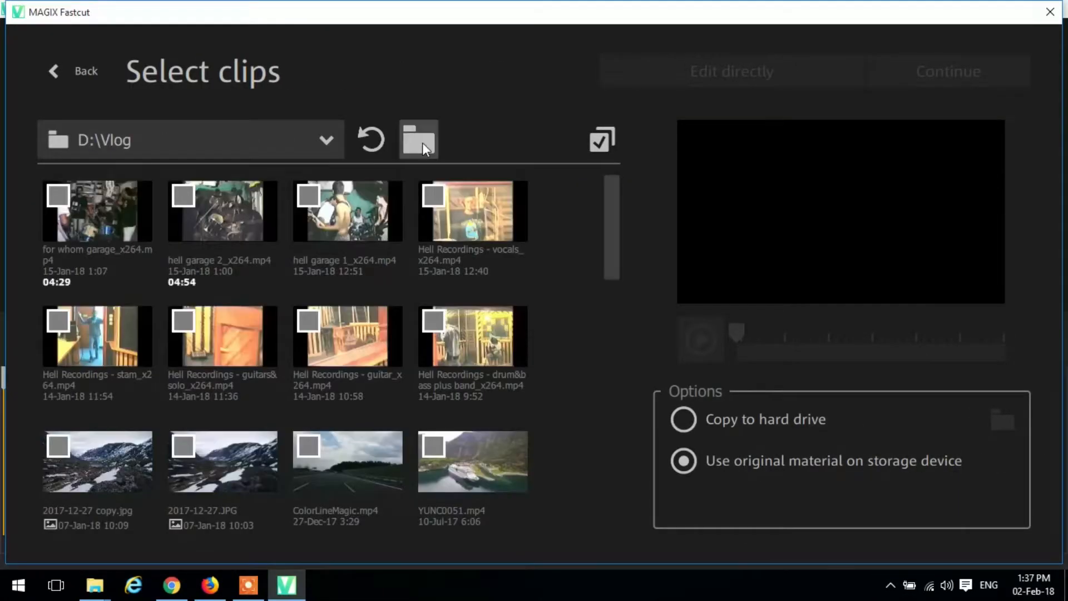
pyautogui.click(422, 142)
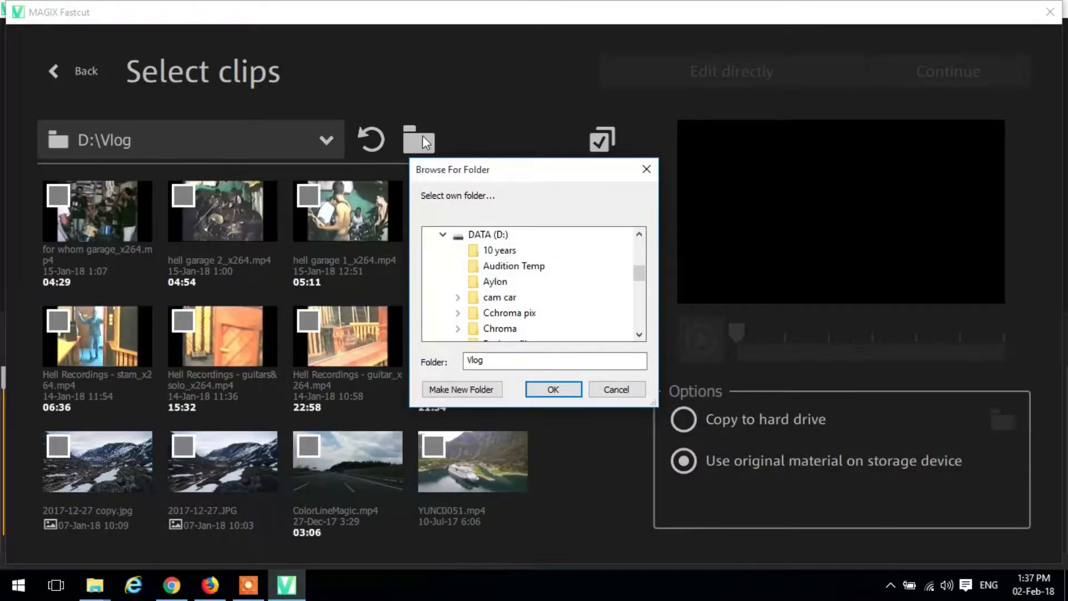
pyautogui.click(616, 390)
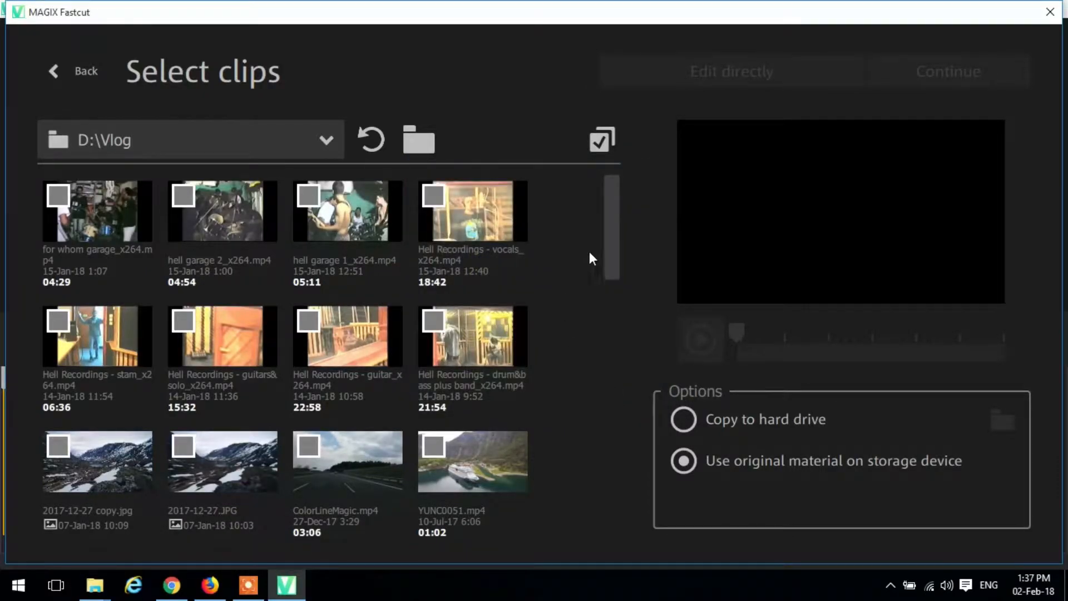
# - Select clips YUNC0051, MVI_0817, MVI_0660, YUNC0046, YUNC0042, P7261387 and P7261404 from D:\Vlog and continue to the highlight selection
pyautogui.moveTo(609, 229); pyautogui.dragTo(615, 266)
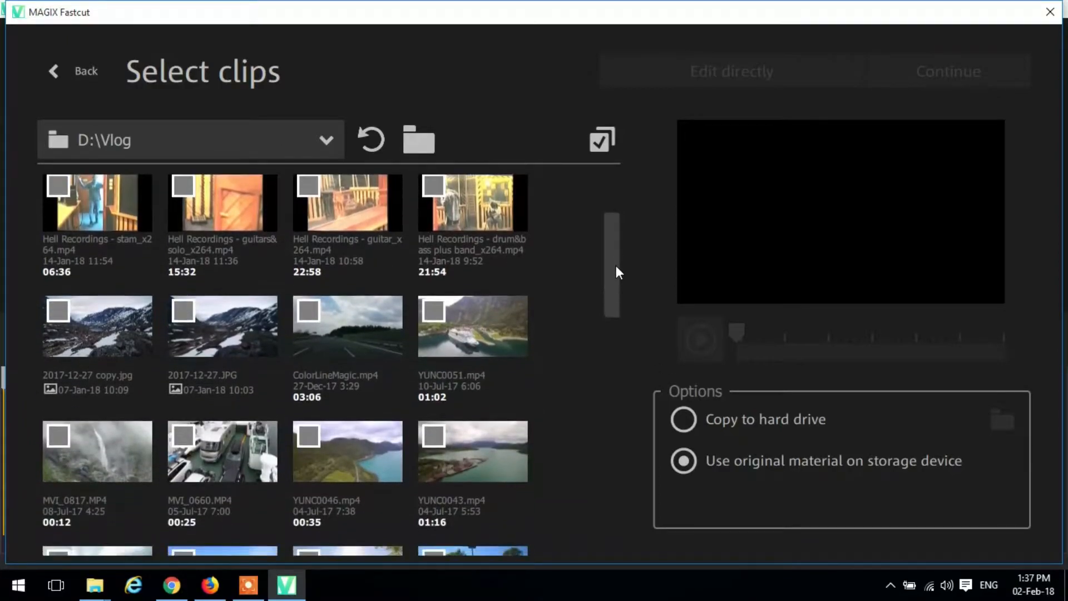
pyautogui.click(438, 310)
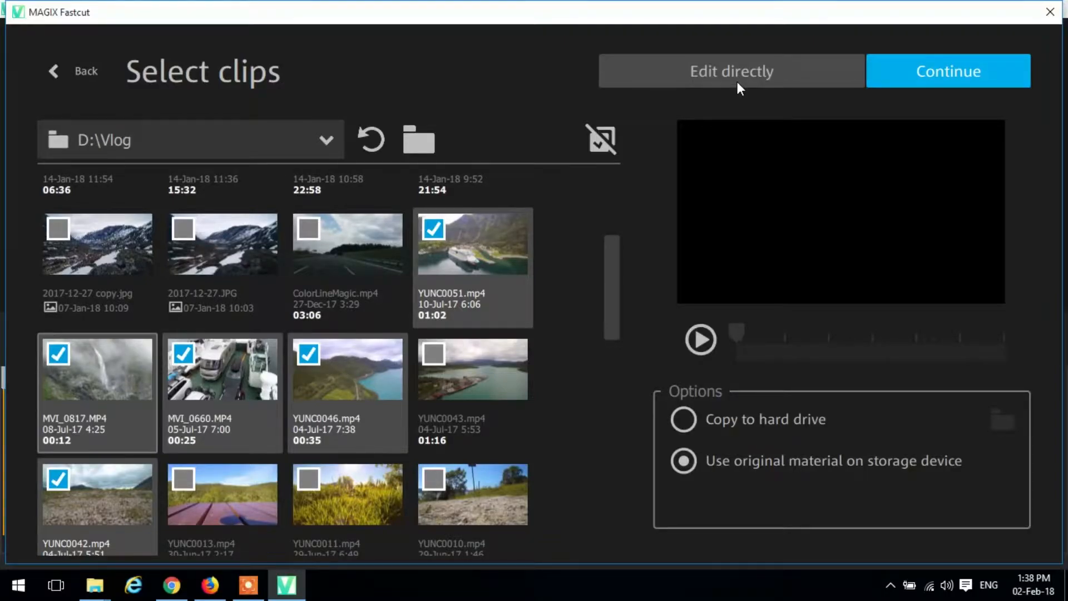
pyautogui.click(929, 71)
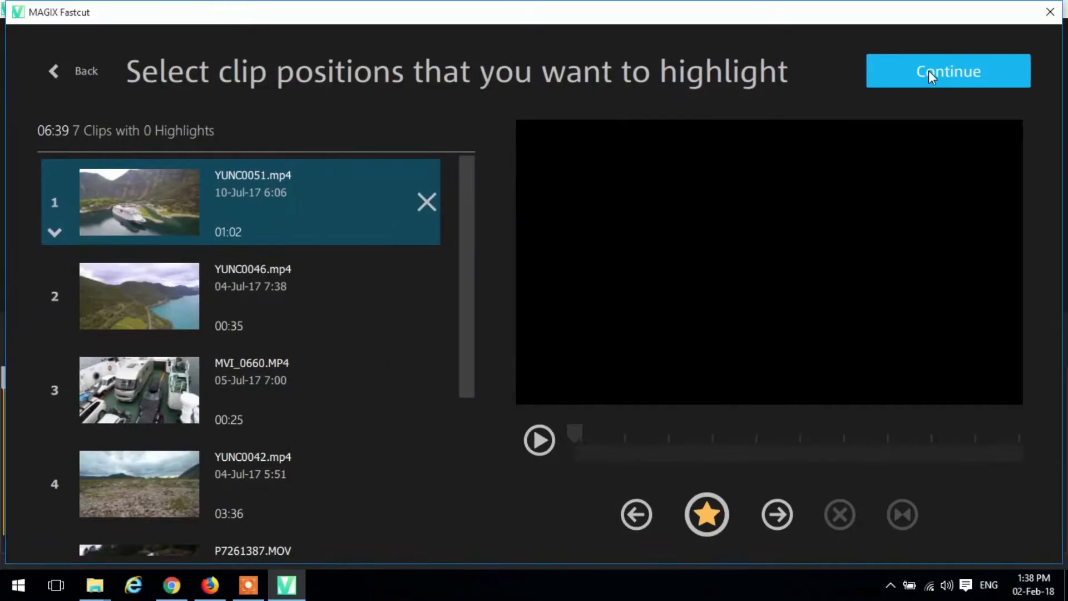
# - Move clip YUNC0051.mp4 one place down in the clip order and return it to first place
pyautogui.moveTo(468, 215)
pyautogui.mouseDown()
pyautogui.moveTo(470, 354)
pyautogui.moveTo(471, 214)
pyautogui.mouseUp()
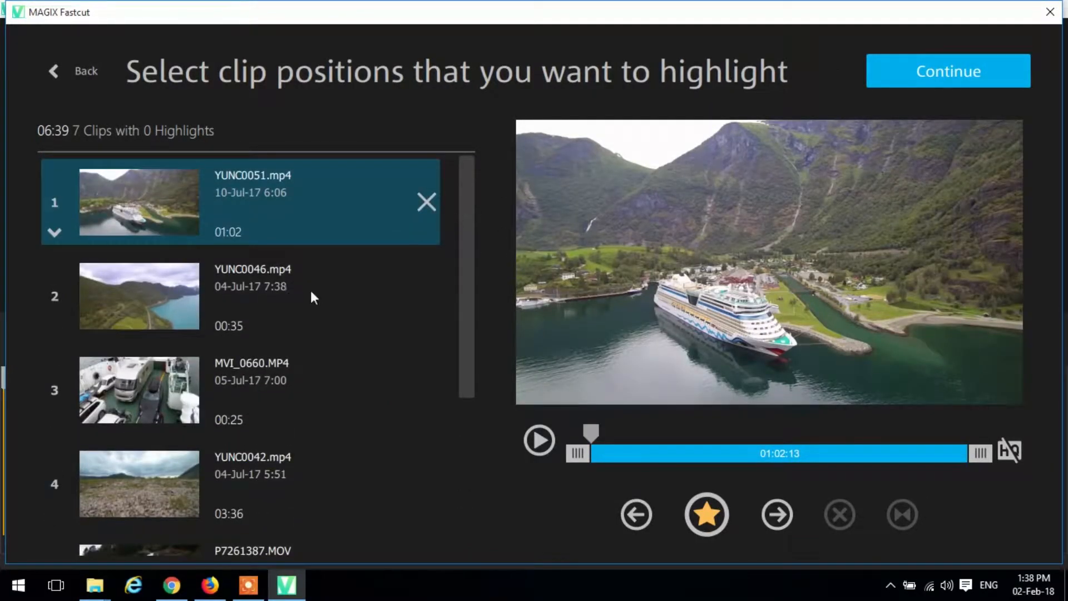
pyautogui.click(301, 306)
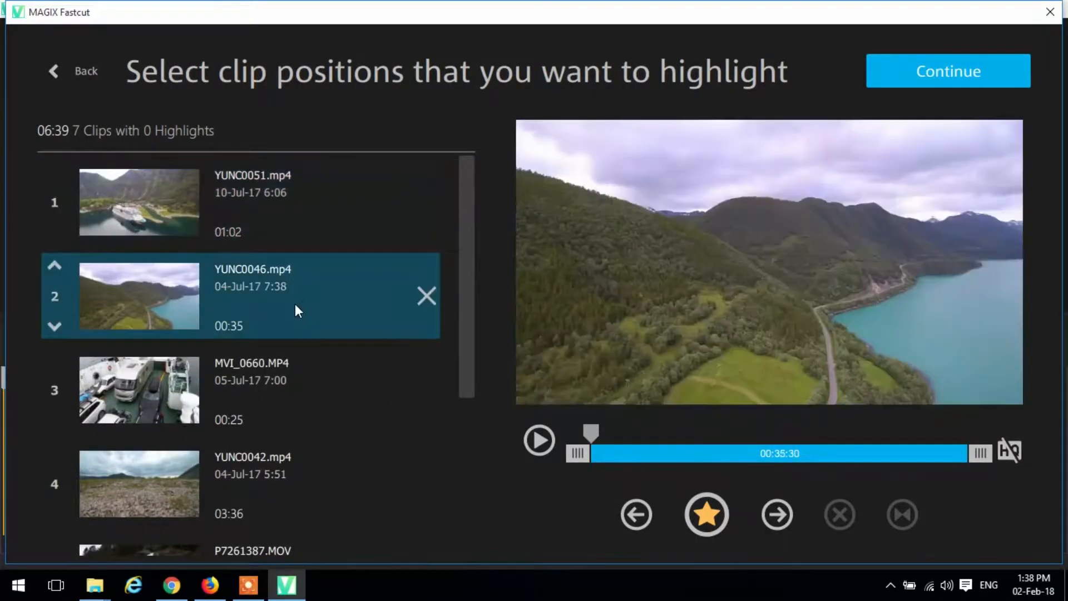
pyautogui.click(119, 201)
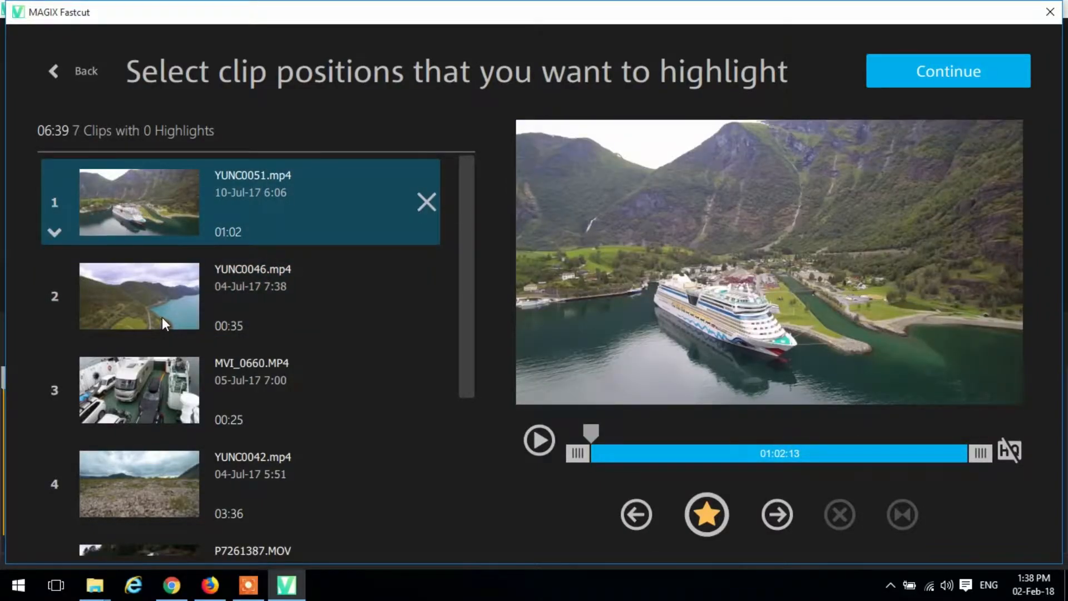
pyautogui.click(53, 232)
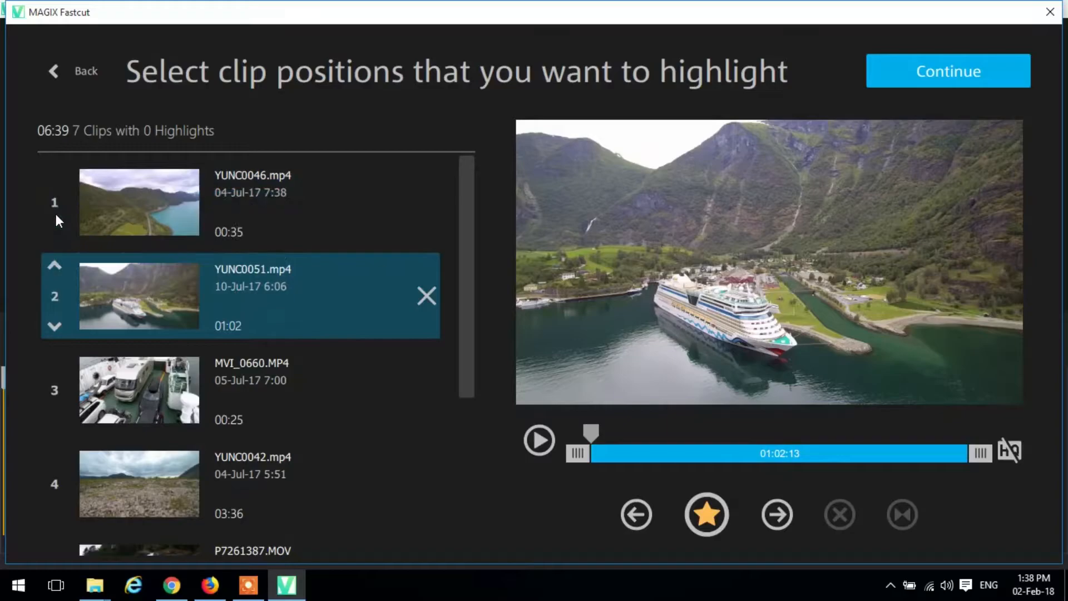
pyautogui.click(56, 267)
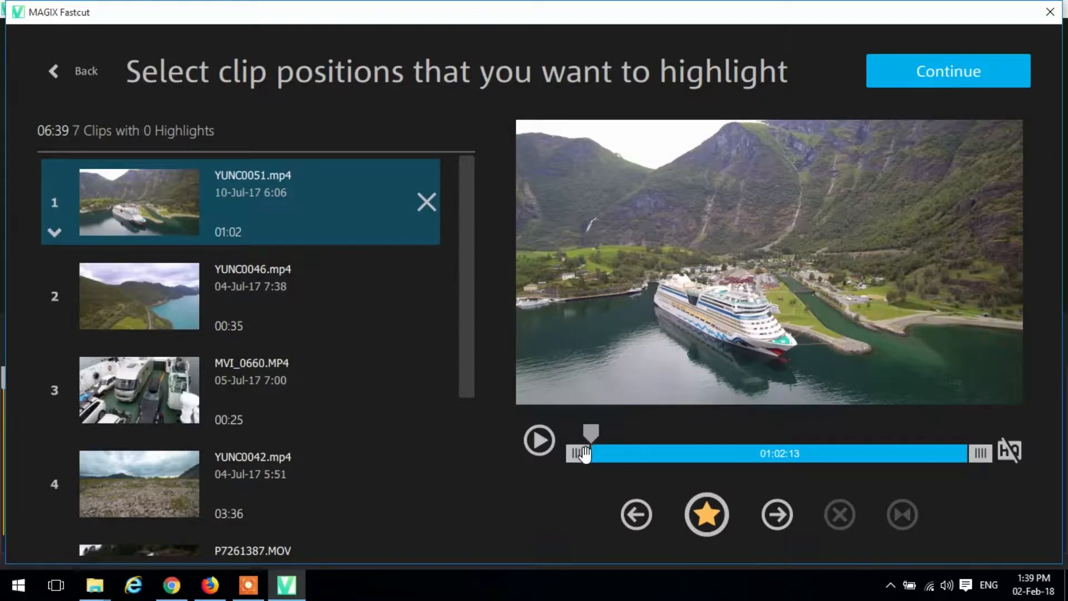
# - Trim the end of YUNC0051.mp4 to a length of about 00:18:45 and mark a highlight midway through it
pyautogui.moveTo(583, 453)
pyautogui.mouseDown()
pyautogui.moveTo(646, 453)
pyautogui.moveTo(578, 454)
pyautogui.mouseUp()
pyautogui.moveTo(980, 452)
pyautogui.mouseDown()
pyautogui.moveTo(723, 460)
pyautogui.moveTo(685, 433)
pyautogui.moveTo(650, 432)
pyautogui.mouseUp()
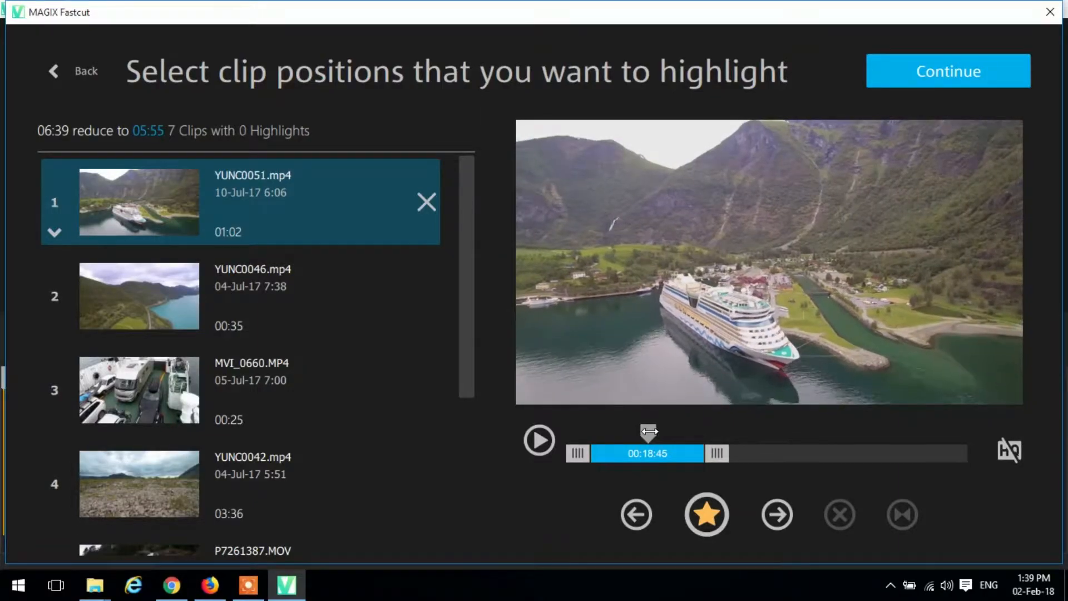
pyautogui.click(694, 500)
# - Play the trimmed YUNC0051.mp4 from its beginning and pause it before the highlight
pyautogui.moveTo(652, 438)
pyautogui.mouseDown()
pyautogui.moveTo(674, 431)
pyautogui.moveTo(583, 429)
pyautogui.mouseUp()
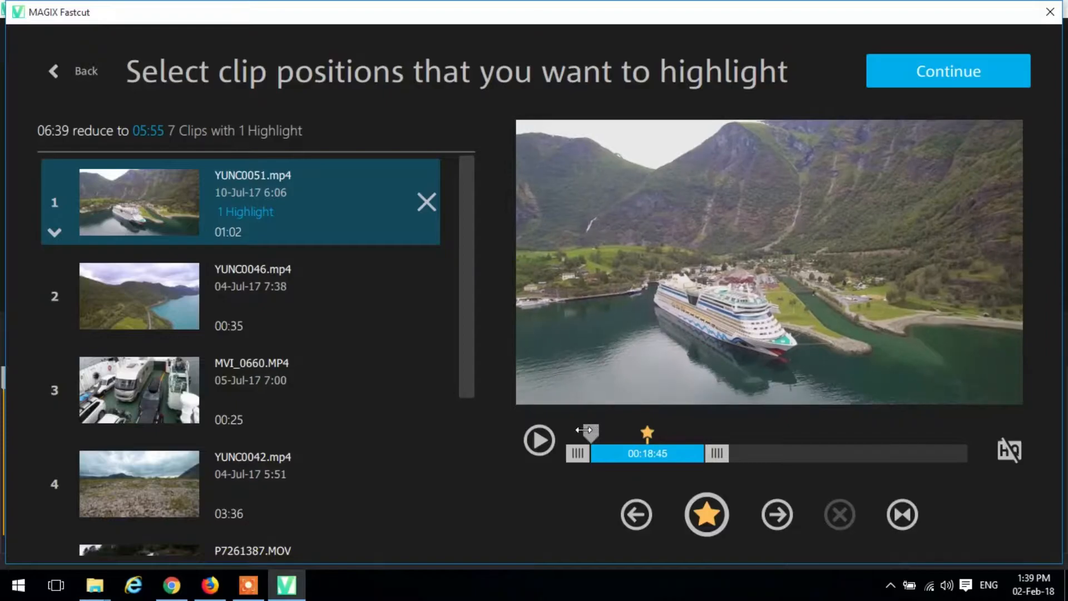
pyautogui.click(553, 439)
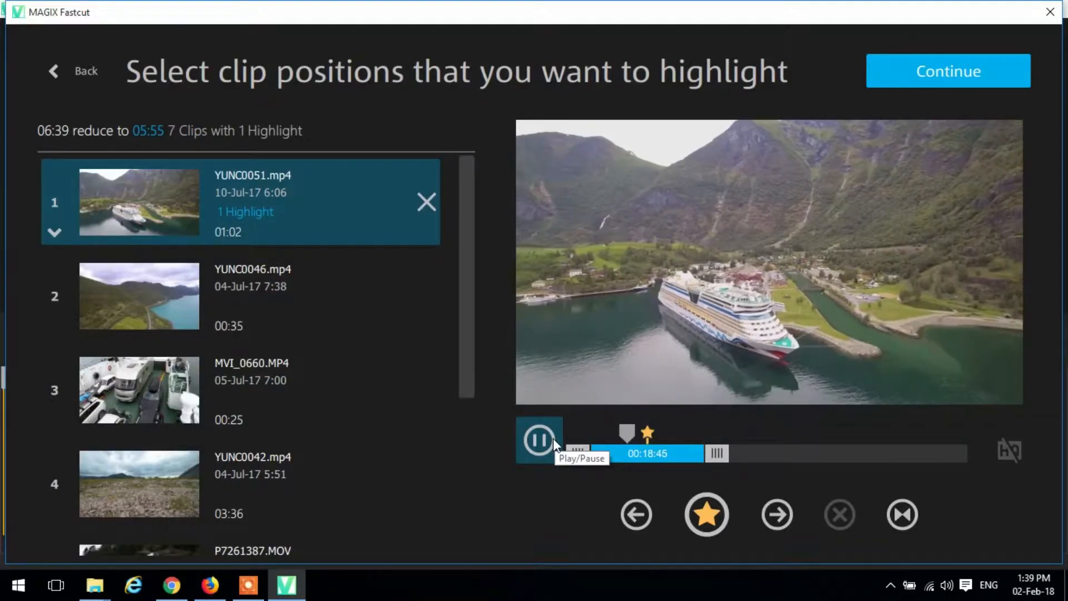
pyautogui.click(553, 439)
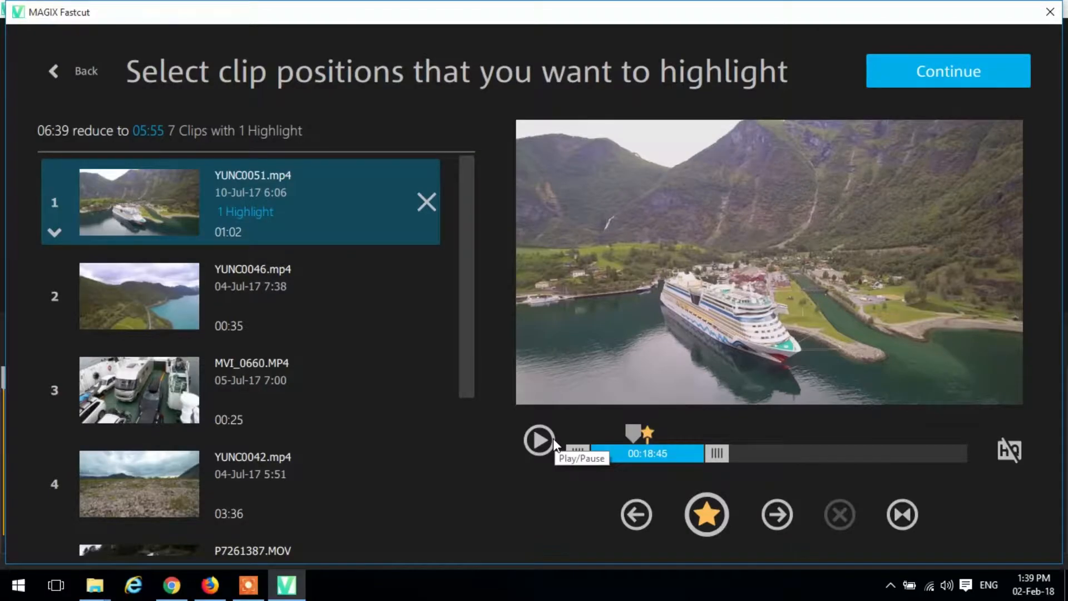
# - Trim the start of YUNC0046.mp4 to leave about 00:29:44 and mark three highlights spread along the clip
pyautogui.click(276, 284)
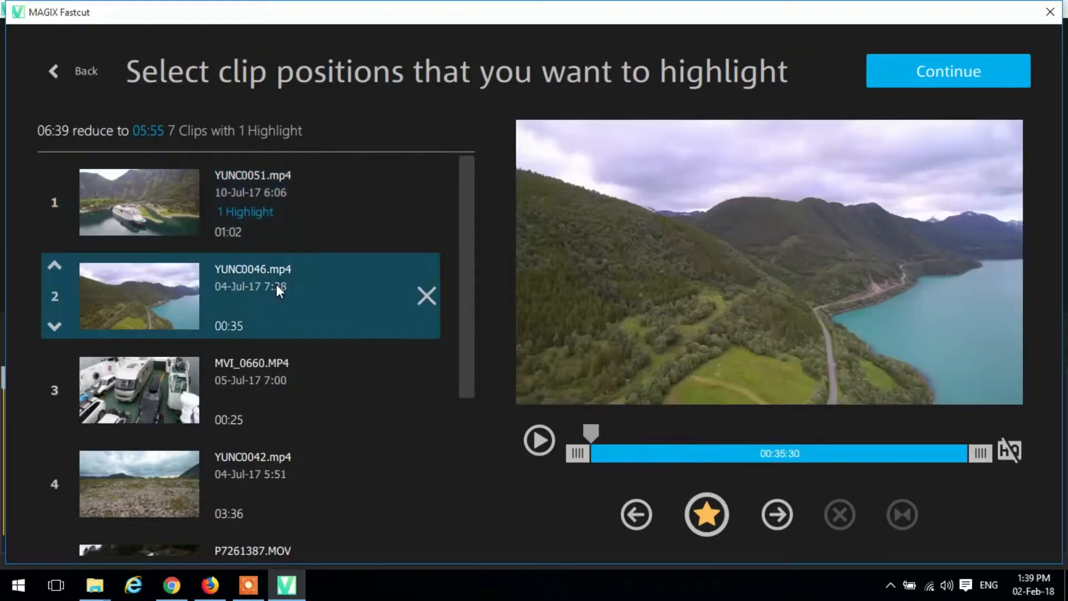
pyautogui.moveTo(586, 456)
pyautogui.mouseDown()
pyautogui.moveTo(646, 456)
pyautogui.moveTo(746, 425)
pyautogui.moveTo(726, 425)
pyautogui.mouseUp()
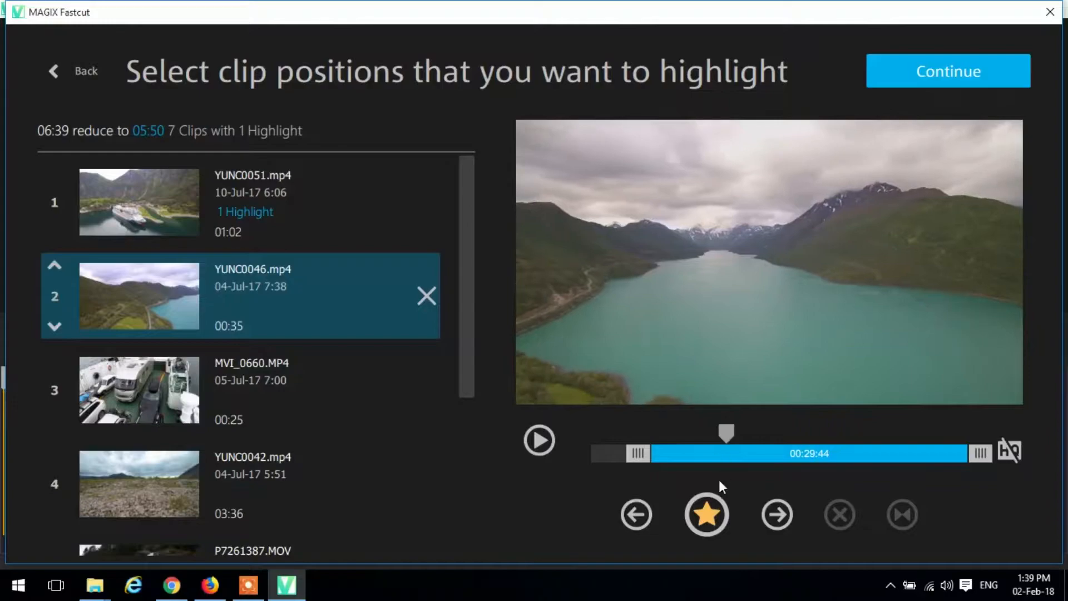
pyautogui.click(714, 513)
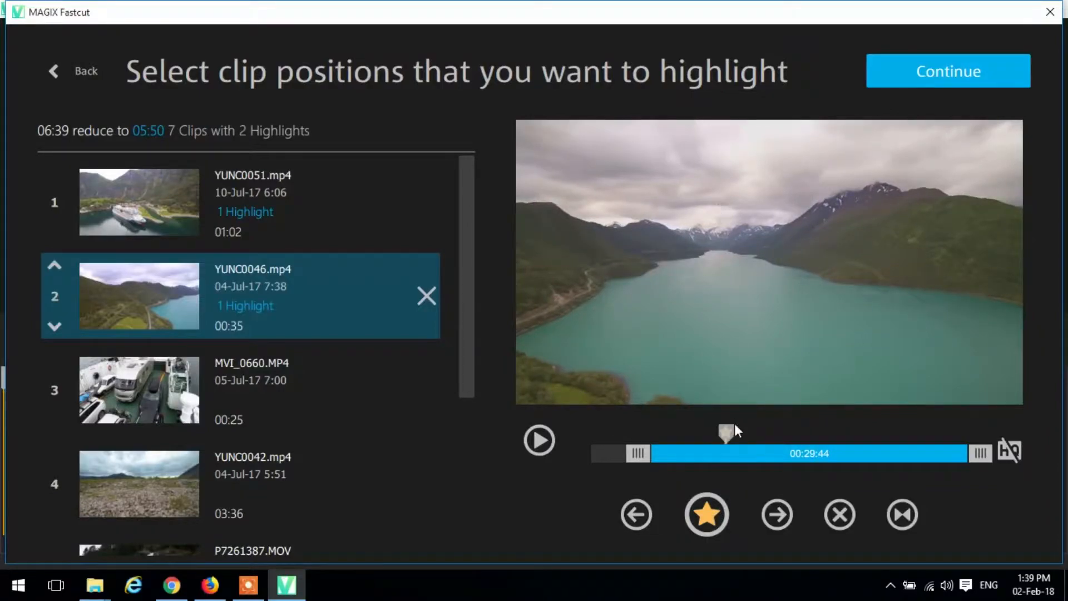
pyautogui.moveTo(732, 429); pyautogui.dragTo(820, 422)
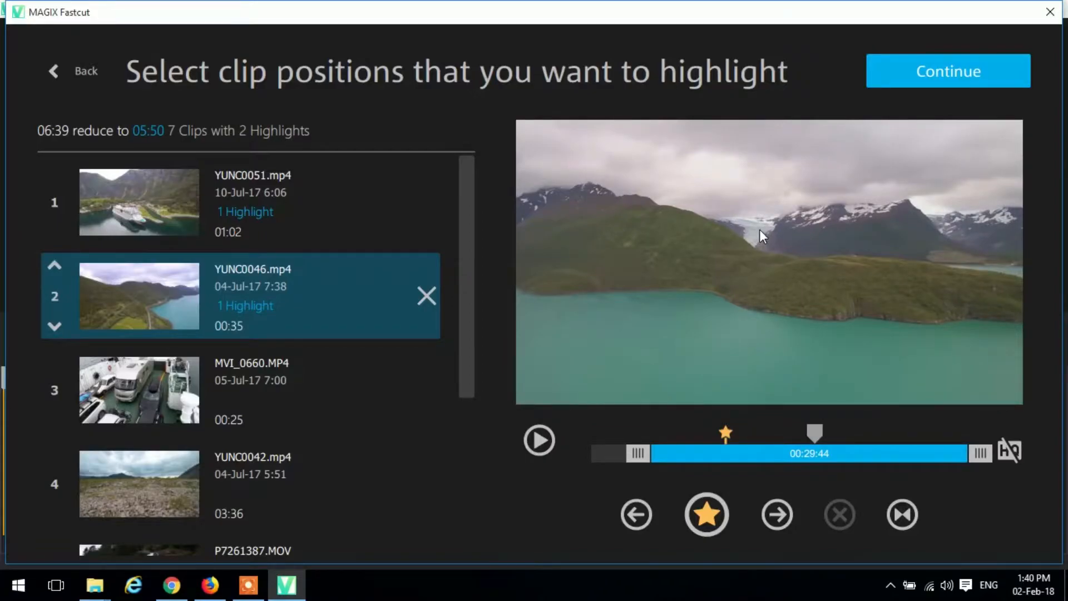
pyautogui.click(730, 497)
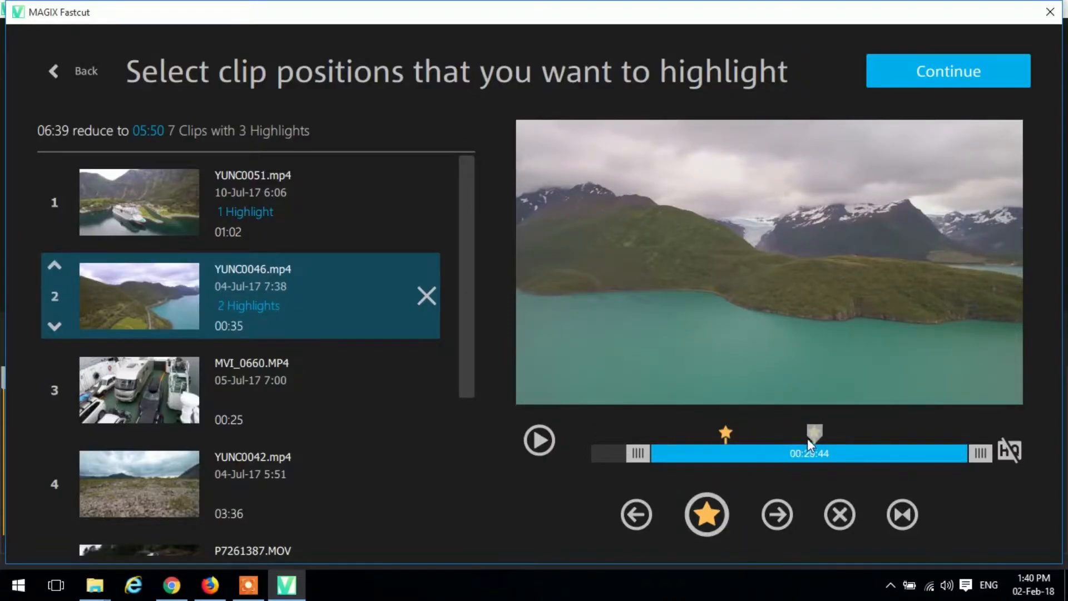
pyautogui.moveTo(813, 433); pyautogui.dragTo(894, 427)
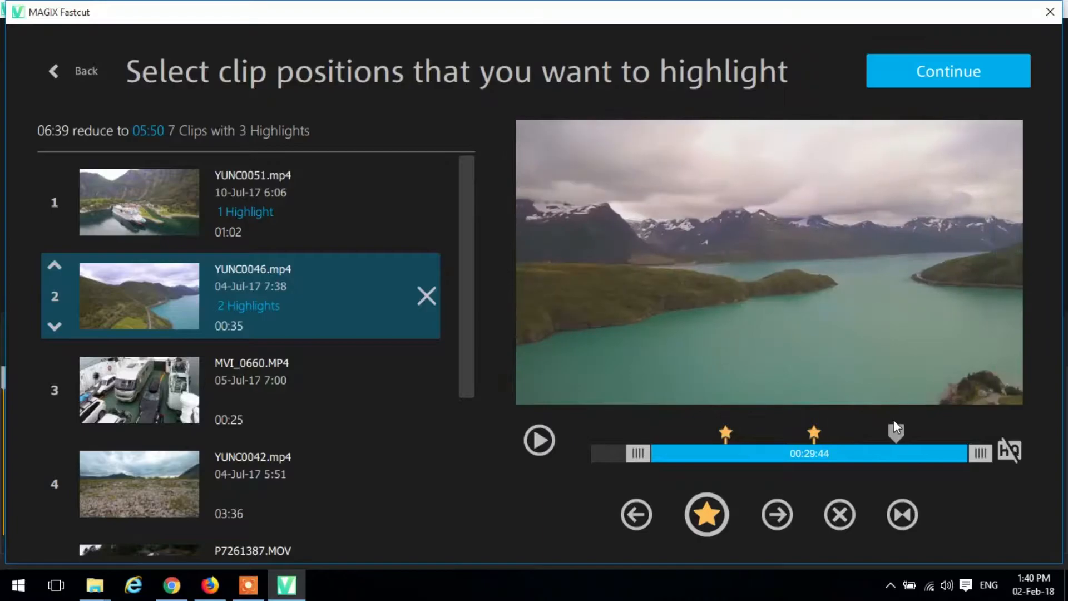
pyautogui.click(727, 515)
# - Trim both ends of MVI_0660.MP4 to leave about 00:10:01
pyautogui.click(293, 378)
pyautogui.moveTo(576, 445); pyautogui.dragTo(647, 453)
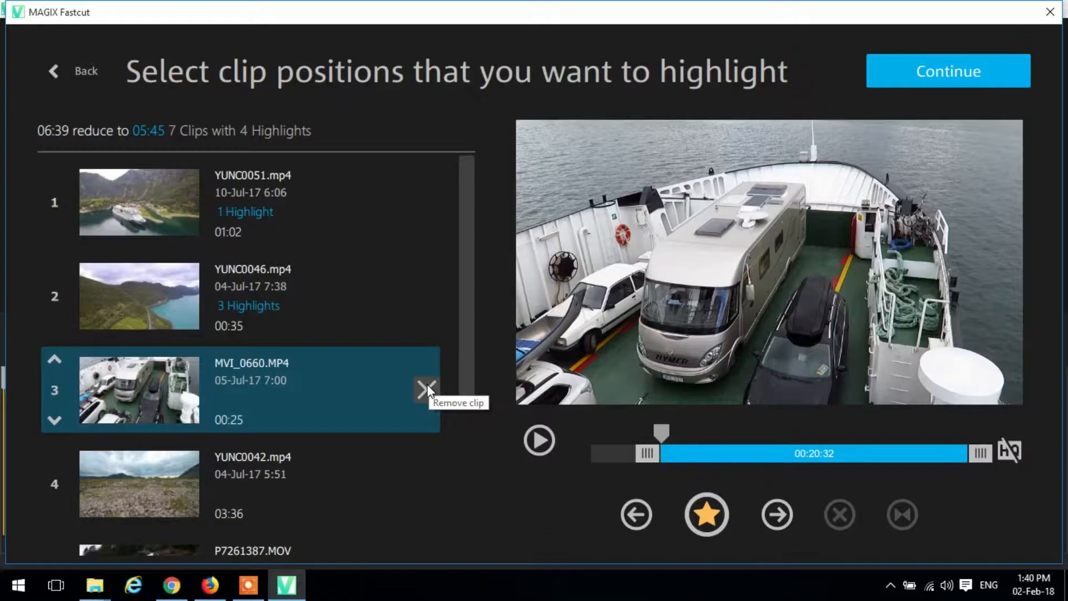
pyautogui.moveTo(980, 453); pyautogui.dragTo(837, 460)
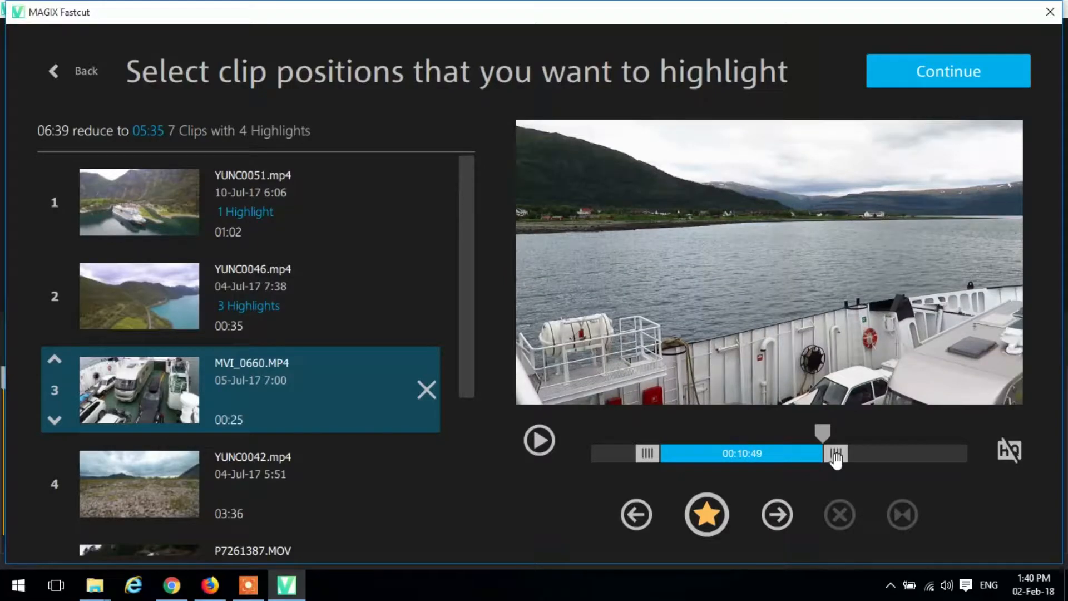
pyautogui.moveTo(648, 454)
pyautogui.mouseDown()
pyautogui.moveTo(696, 462)
pyautogui.moveTo(626, 465)
pyautogui.moveTo(669, 459)
pyautogui.mouseUp()
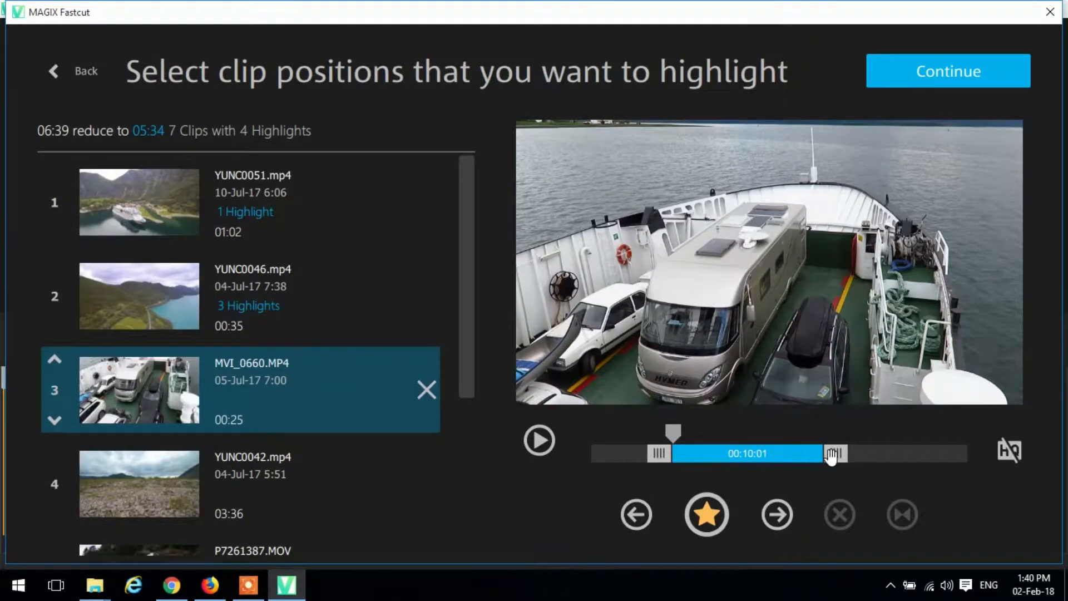
# - Trim the start of YUNC0042.mp4 to leave about 03:29:07 and mark highlights near its end and near its beginning
pyautogui.click(268, 472)
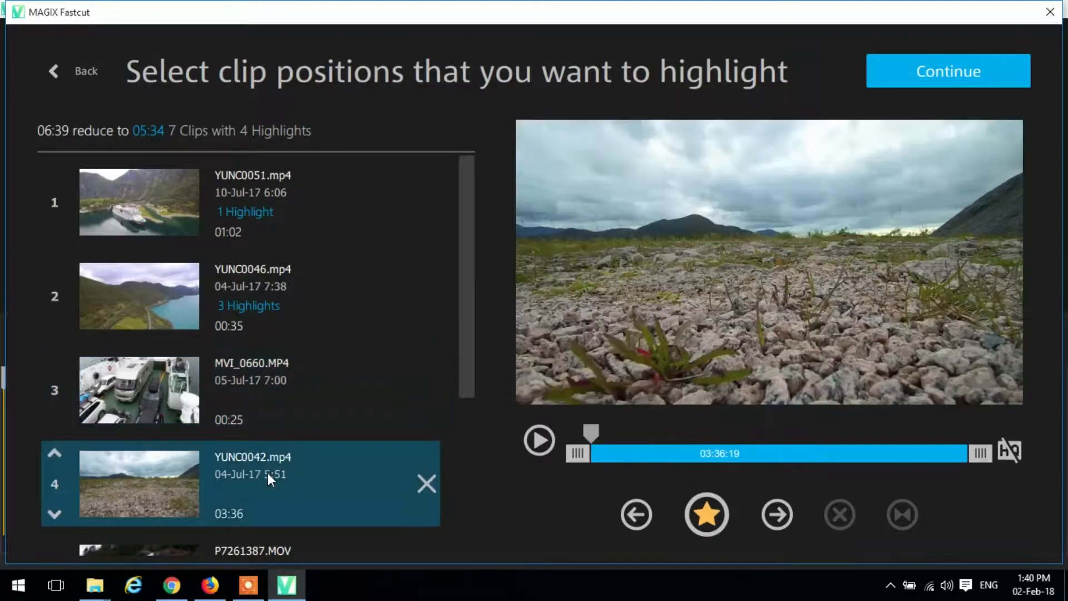
pyautogui.moveTo(578, 455); pyautogui.dragTo(591, 455)
pyautogui.moveTo(981, 464)
pyautogui.mouseDown()
pyautogui.moveTo(843, 482)
pyautogui.moveTo(901, 466)
pyautogui.moveTo(980, 464)
pyautogui.moveTo(939, 431)
pyautogui.mouseUp()
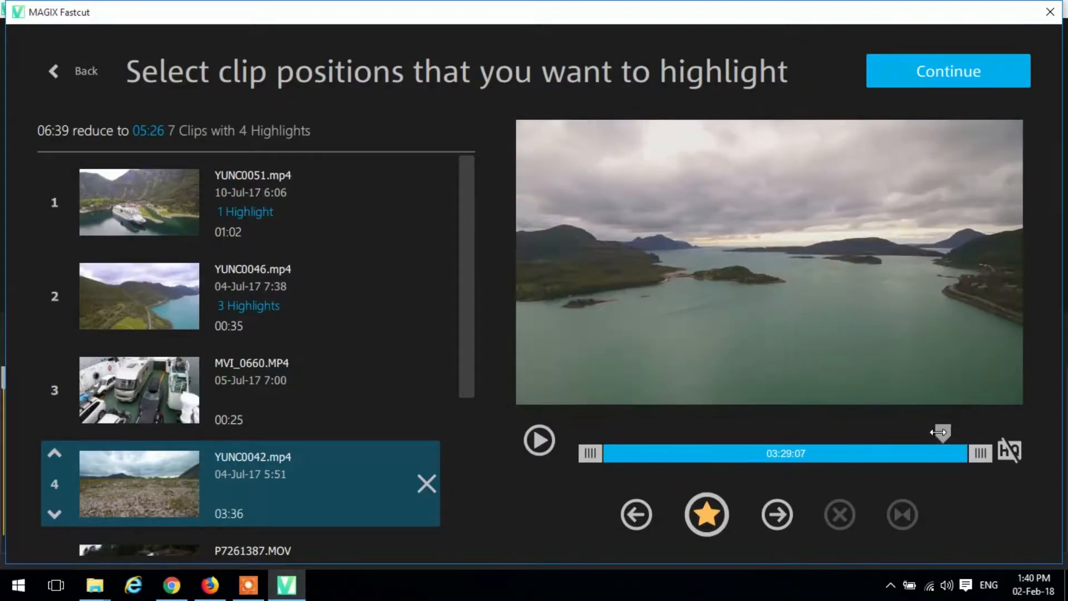
pyautogui.click(718, 509)
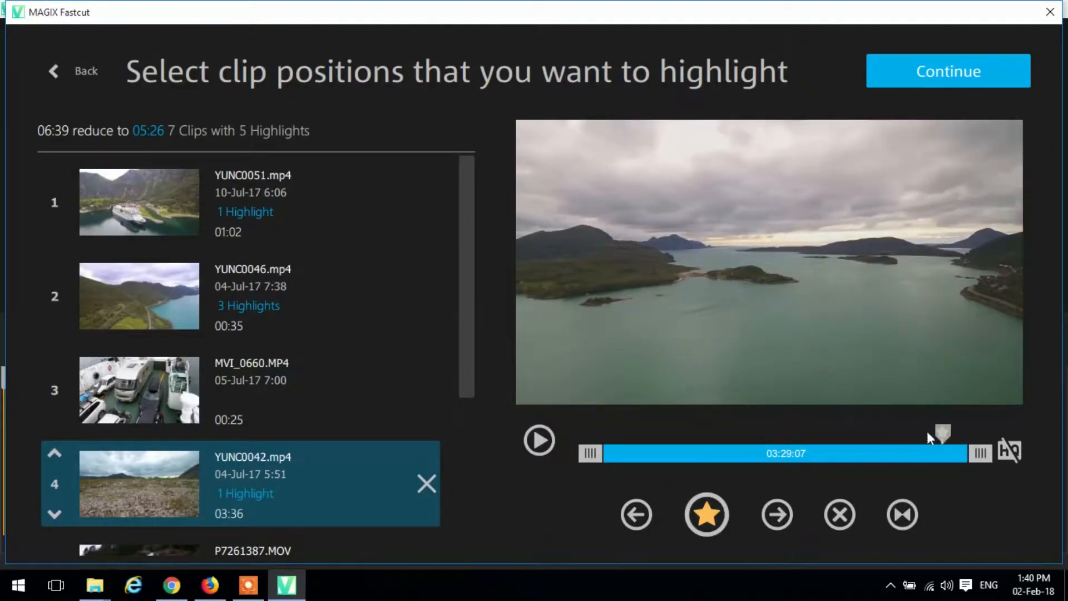
pyautogui.moveTo(936, 432); pyautogui.dragTo(653, 435)
pyautogui.click(699, 522)
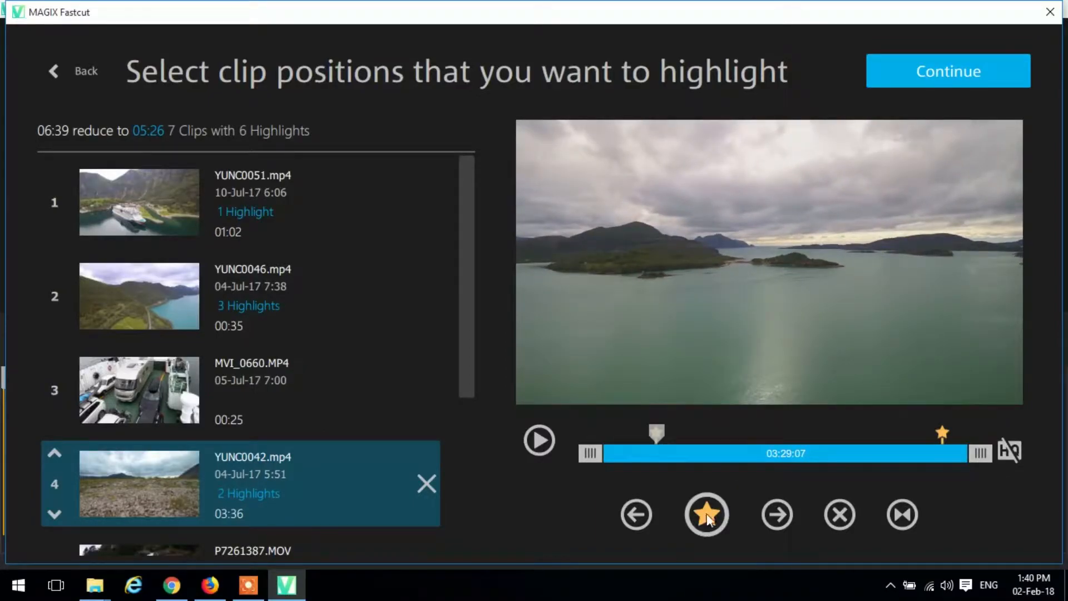
# - Continue to the template selection and show all templates, keeping the existing ones undeleted
pyautogui.moveTo(466, 362); pyautogui.dragTo(469, 507)
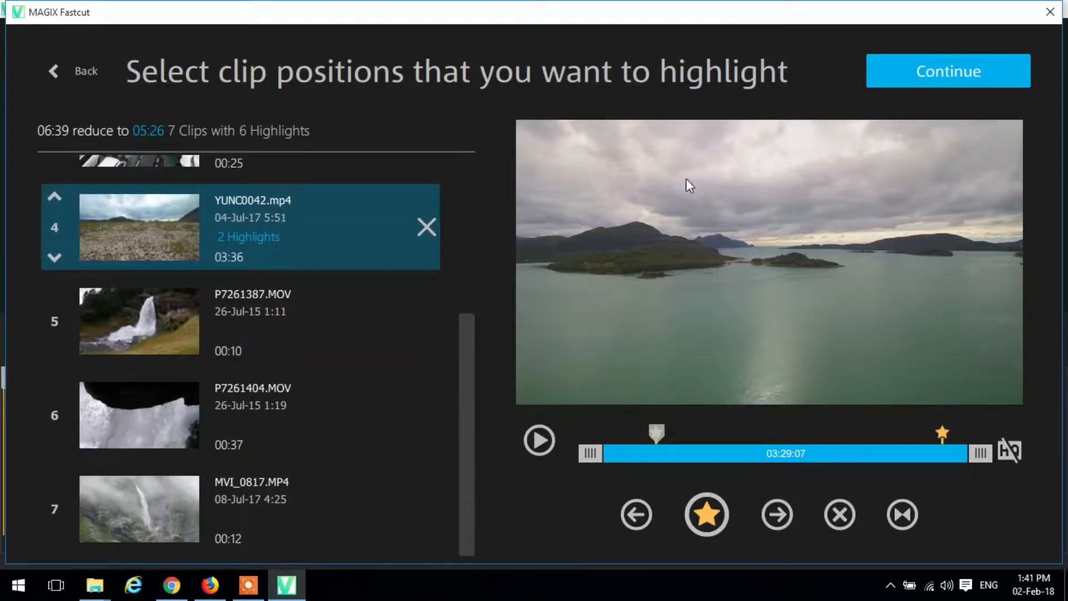
pyautogui.click(894, 79)
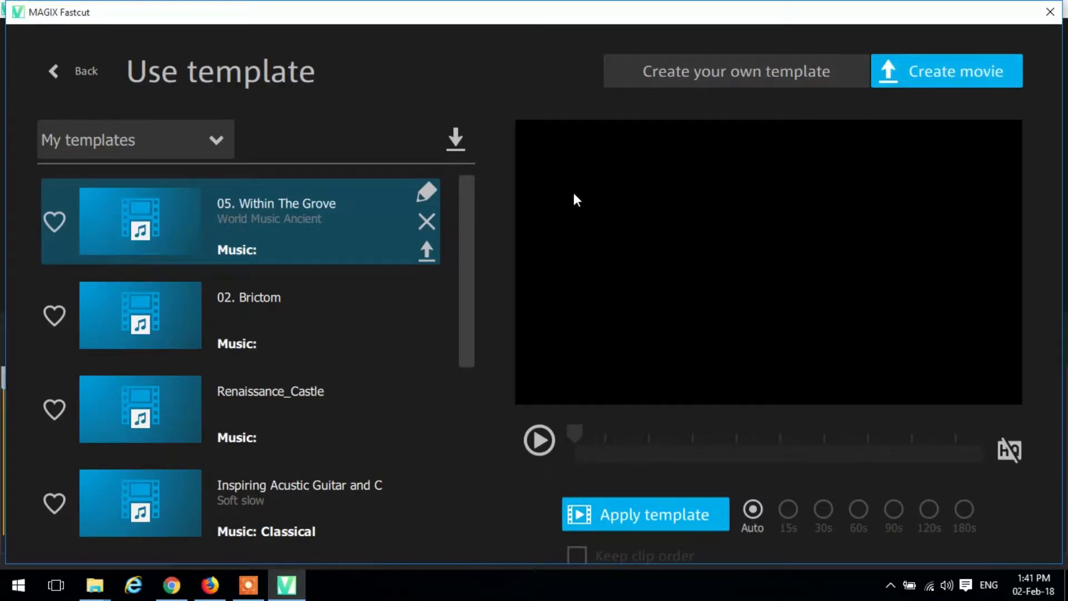
pyautogui.moveTo(466, 245); pyautogui.dragTo(474, 190)
pyautogui.click(225, 145)
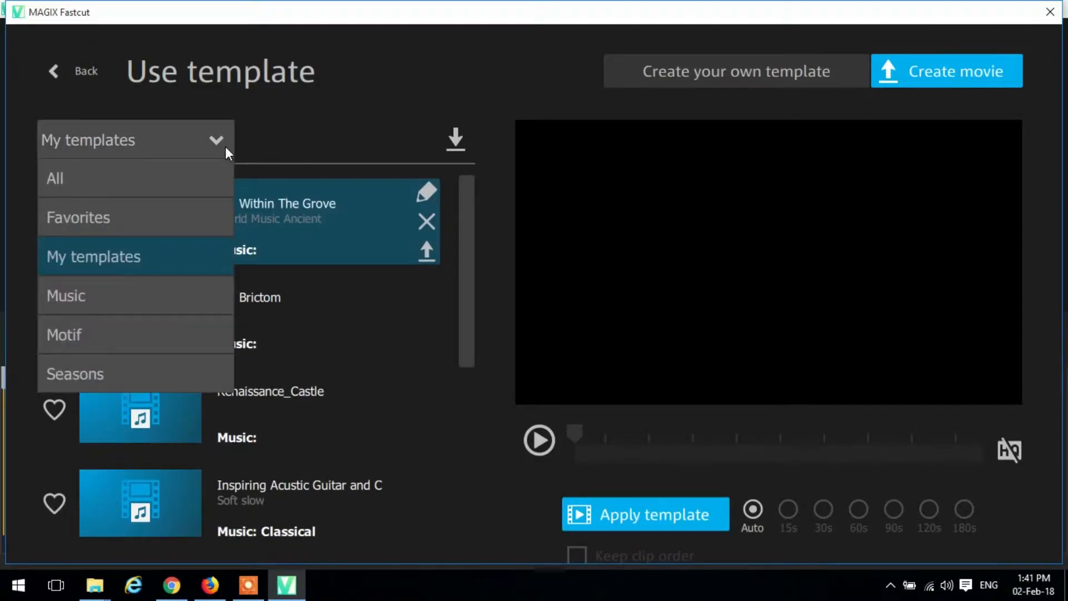
pyautogui.click(199, 187)
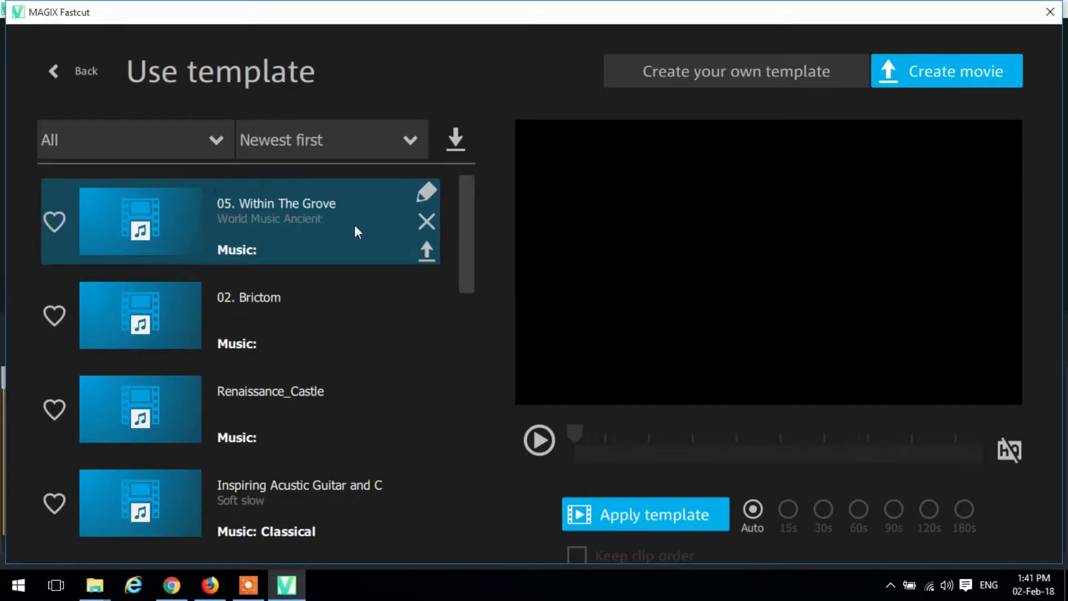
pyautogui.click(229, 146)
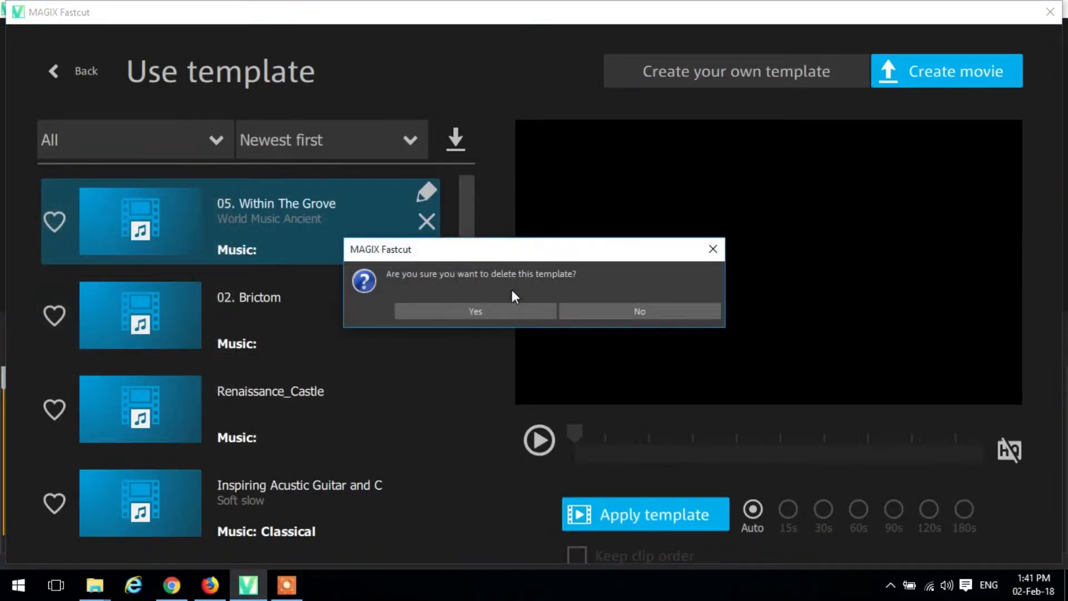
pyautogui.click(611, 310)
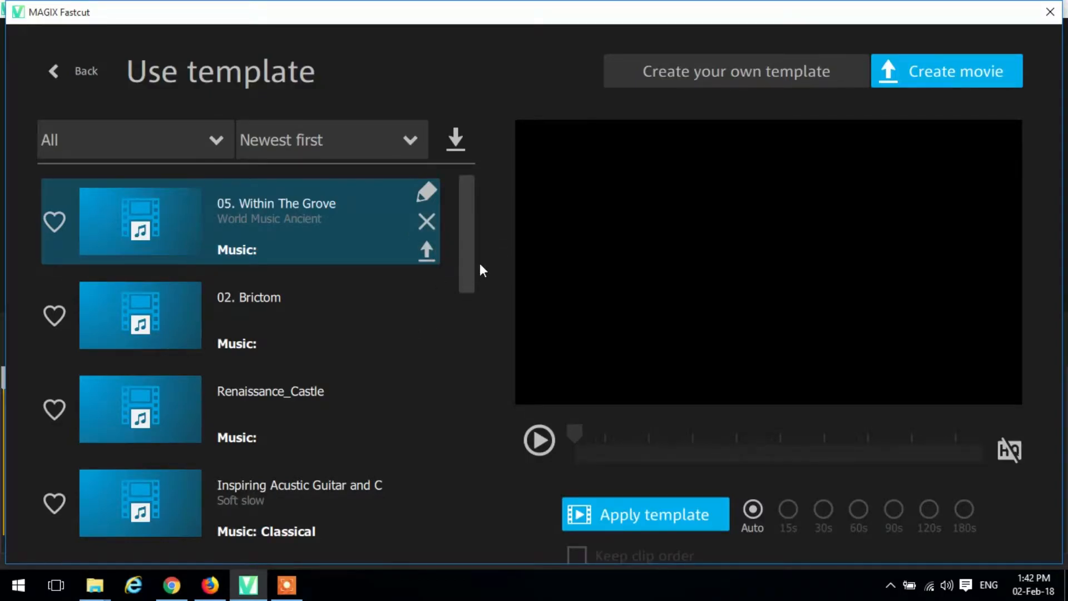
# - Select the Way Up template, play part of its preview and return the preview to the start
pyautogui.moveTo(471, 253); pyautogui.dragTo(463, 477)
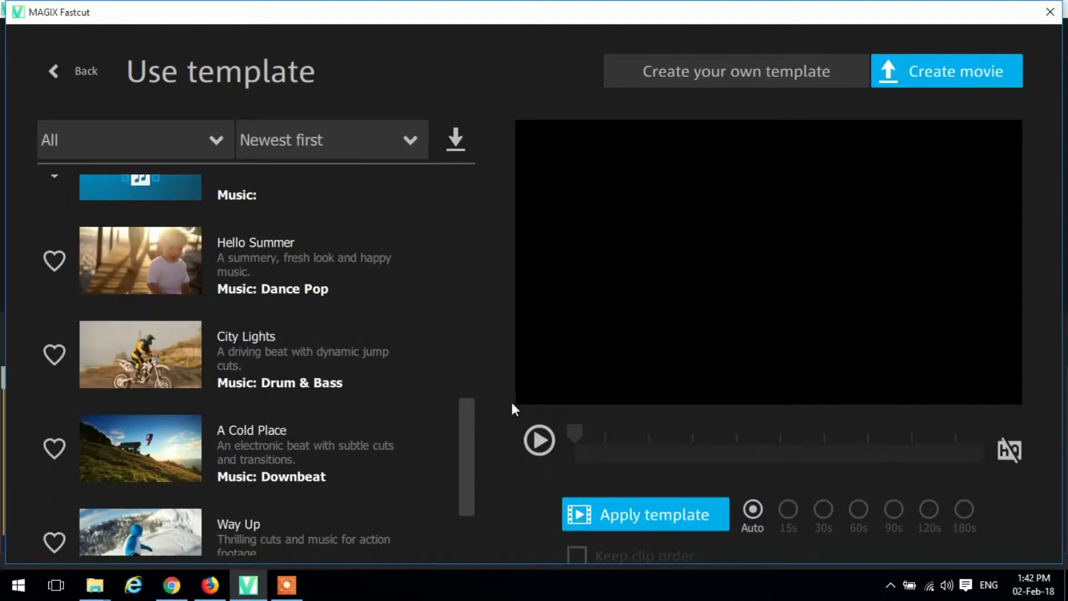
pyautogui.moveTo(466, 429); pyautogui.dragTo(469, 483)
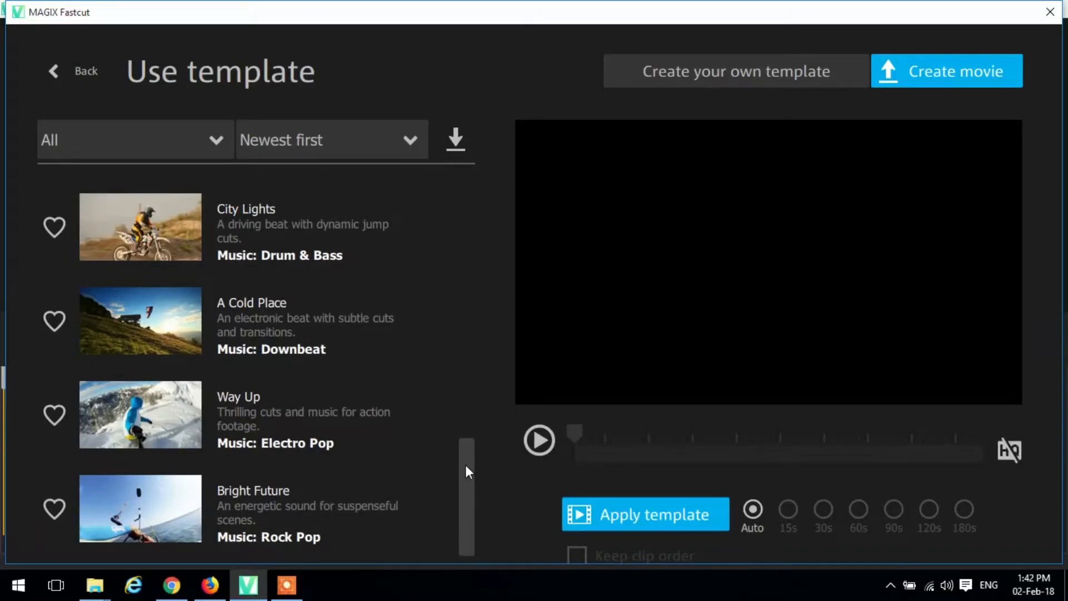
pyautogui.click(249, 423)
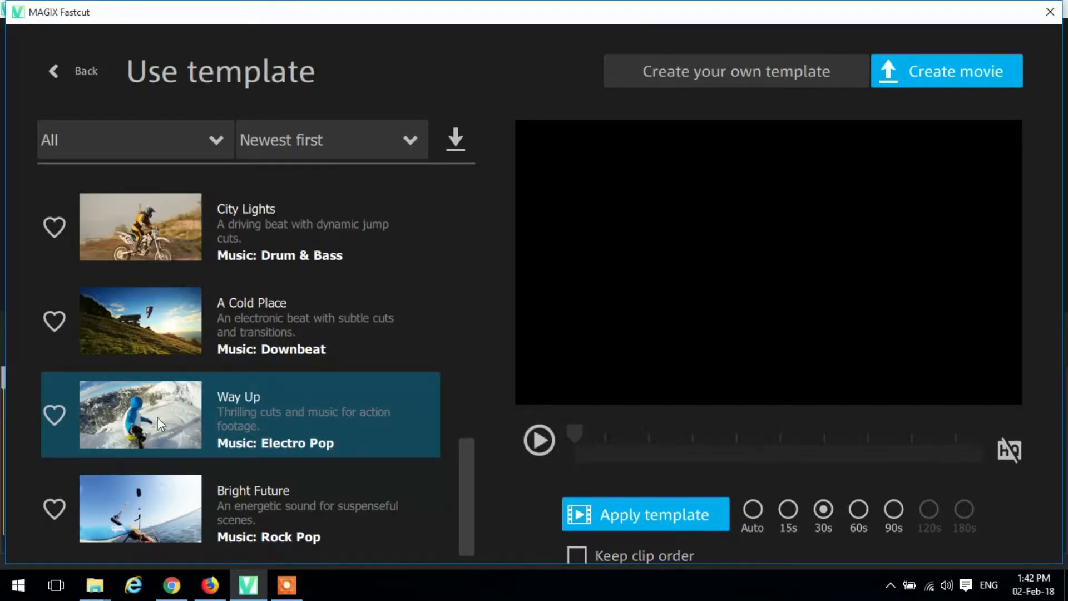
pyautogui.click(532, 439)
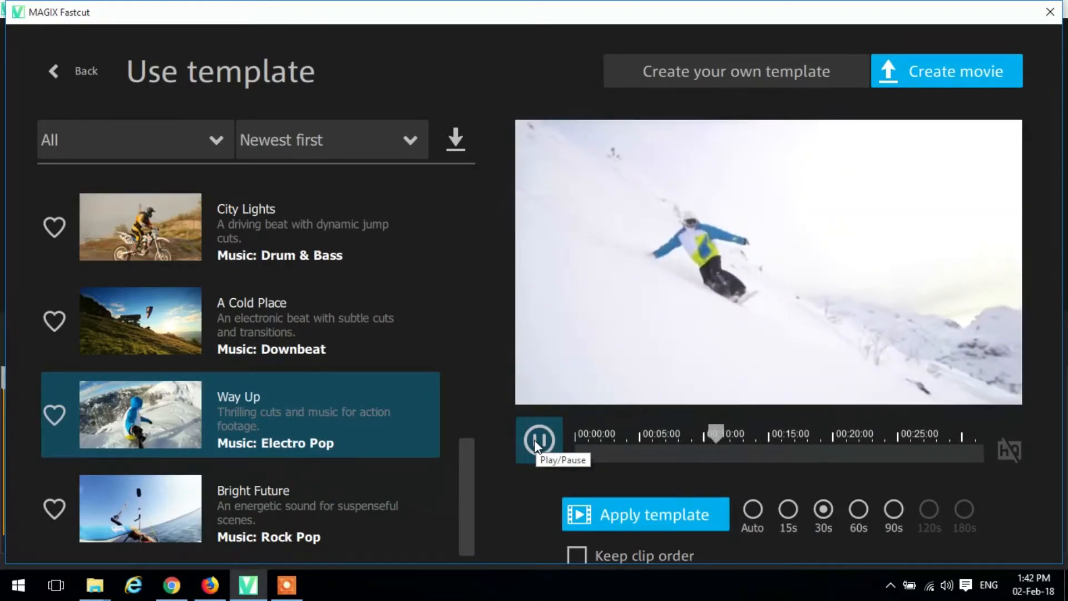
pyautogui.click(535, 444)
pyautogui.moveTo(720, 433); pyautogui.dragTo(568, 439)
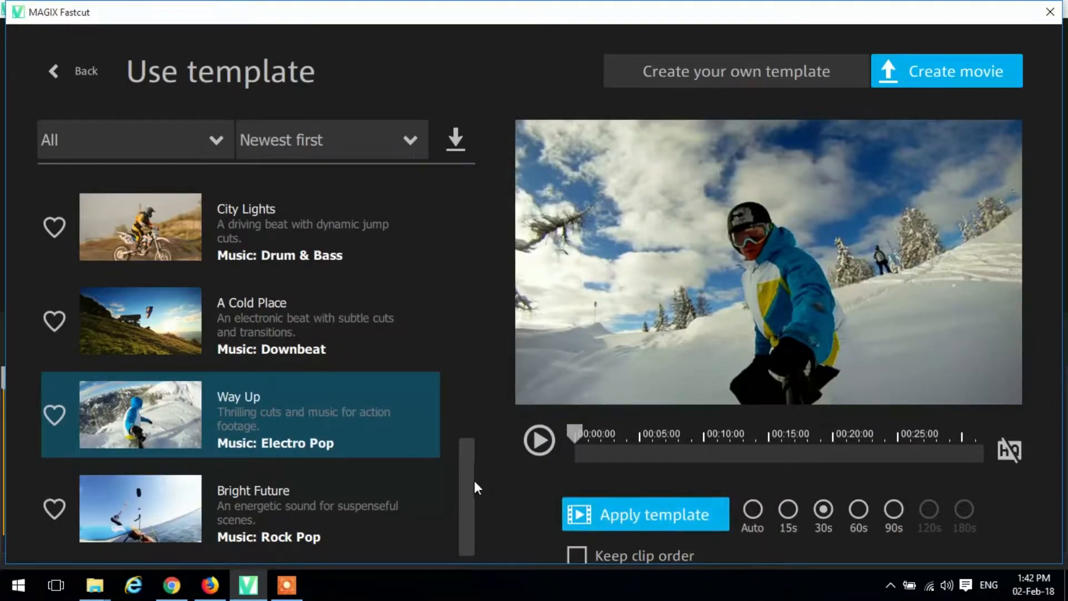
# - Apply the selected template with a movie length of 60 seconds
pyautogui.moveTo(472, 480); pyautogui.dragTo(477, 513)
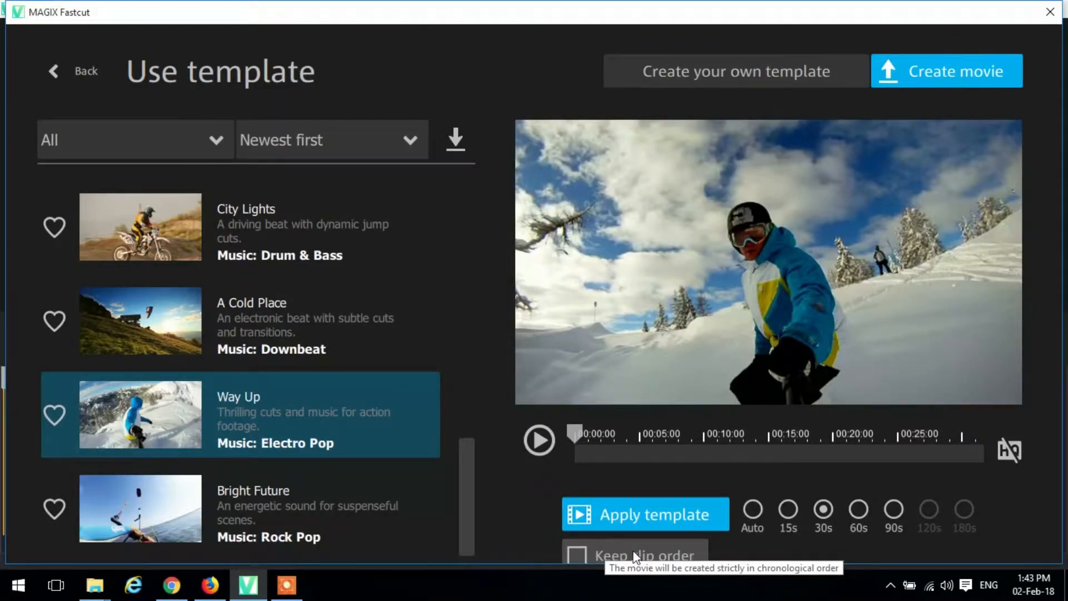
pyautogui.click(862, 511)
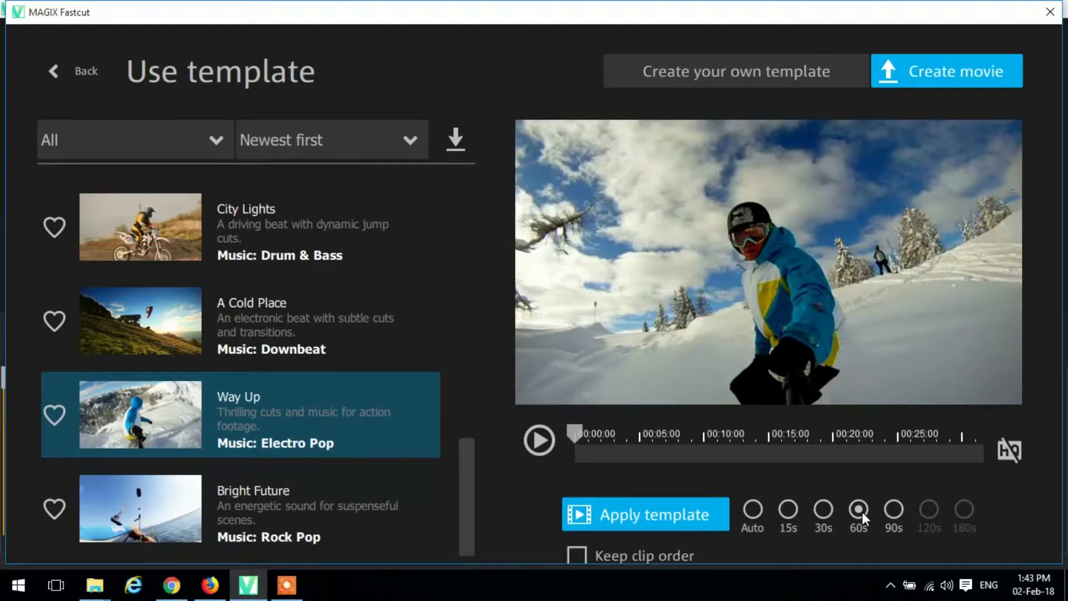
pyautogui.click(675, 514)
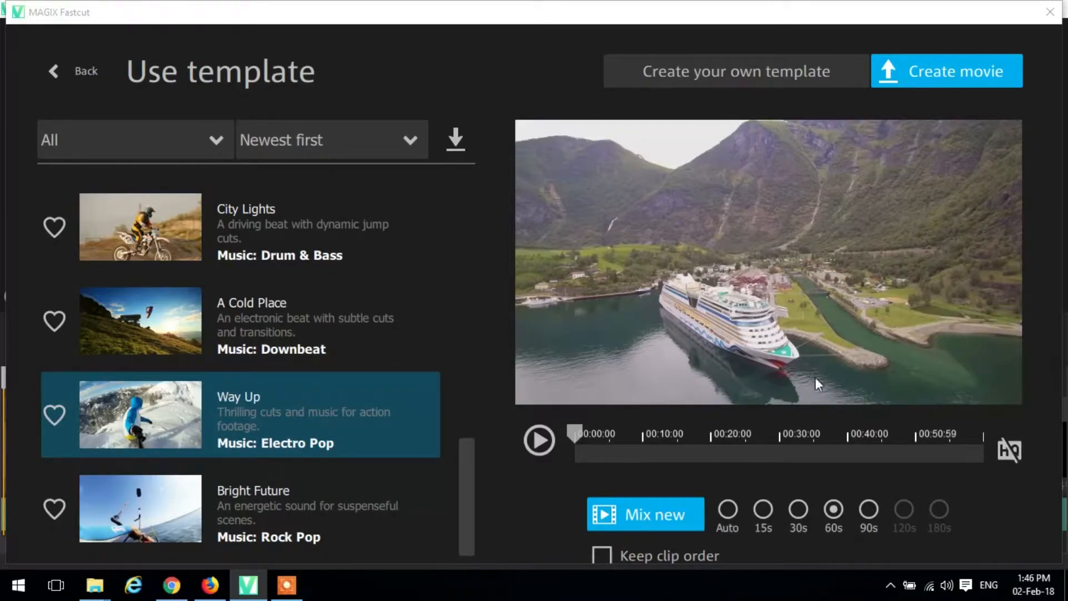
# - Create the movie, check the quality levels for saving it on the computer, and choose to edit it more instead
pyautogui.click(916, 79)
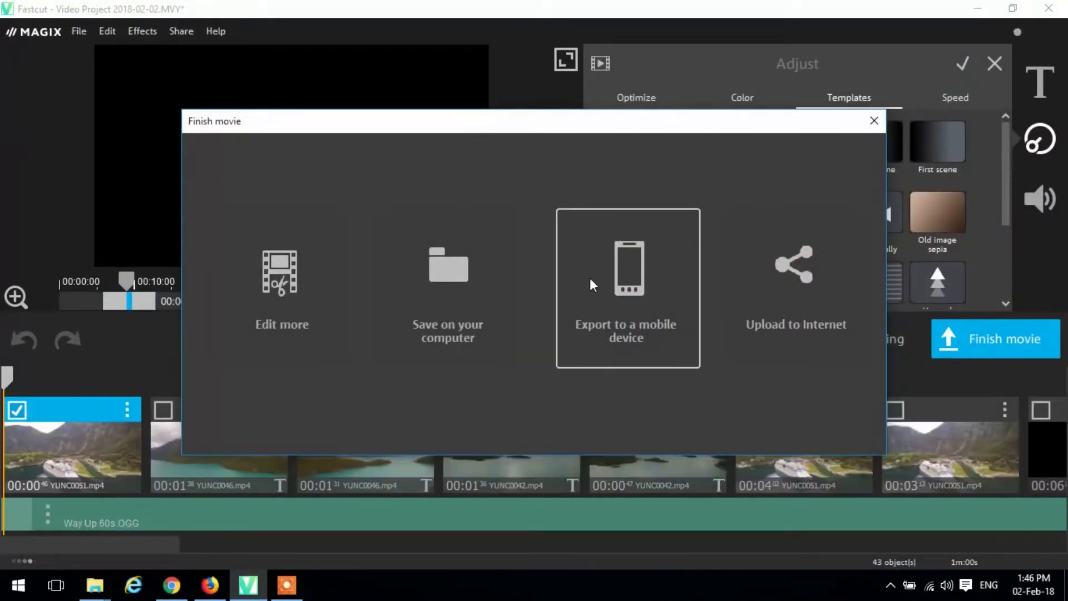
pyautogui.click(497, 275)
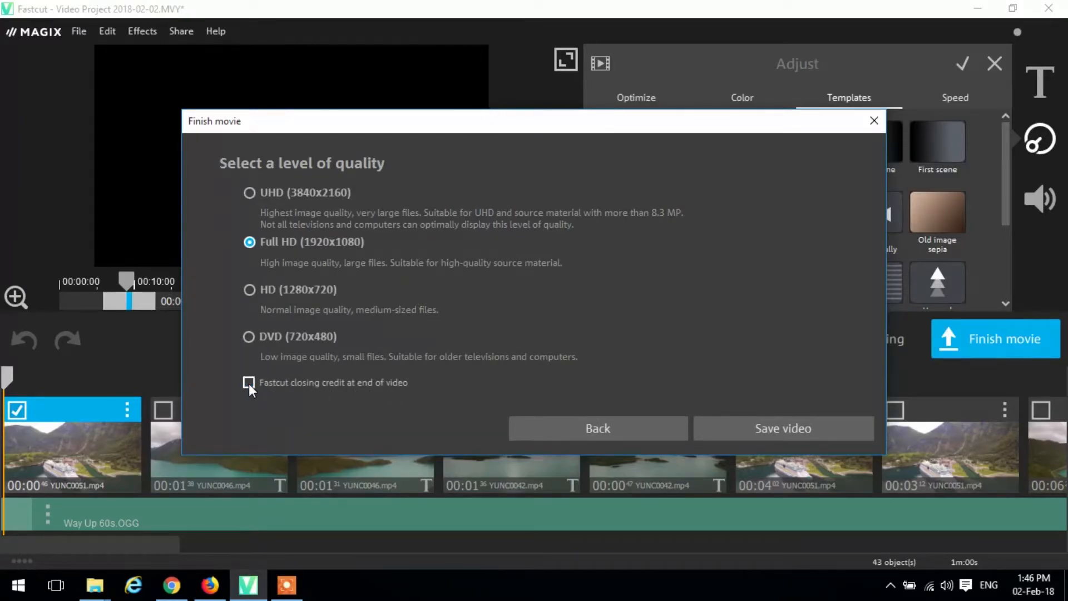
pyautogui.click(558, 432)
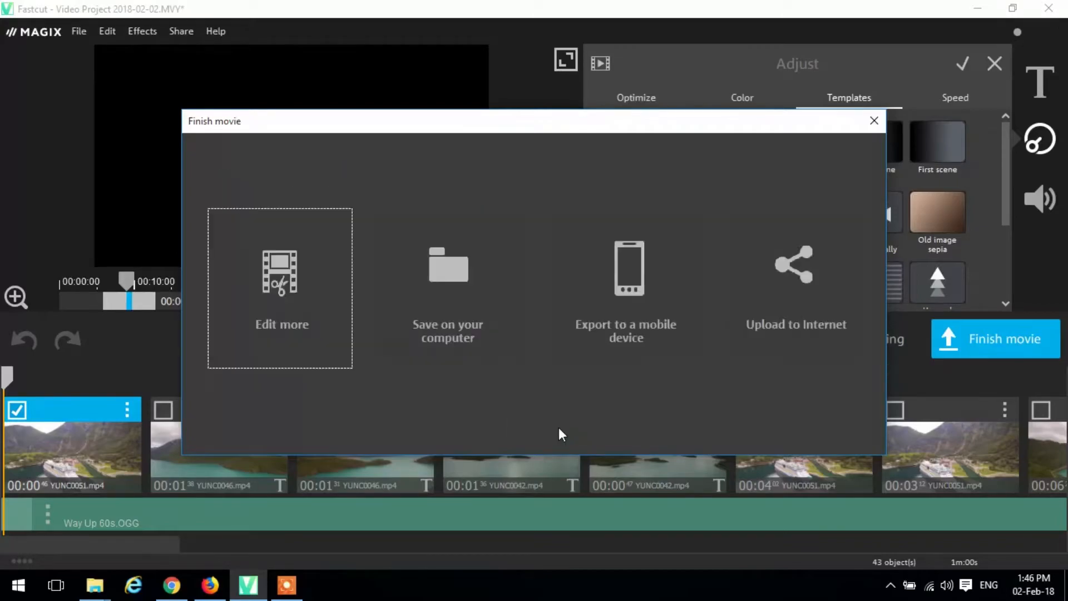
pyautogui.click(308, 295)
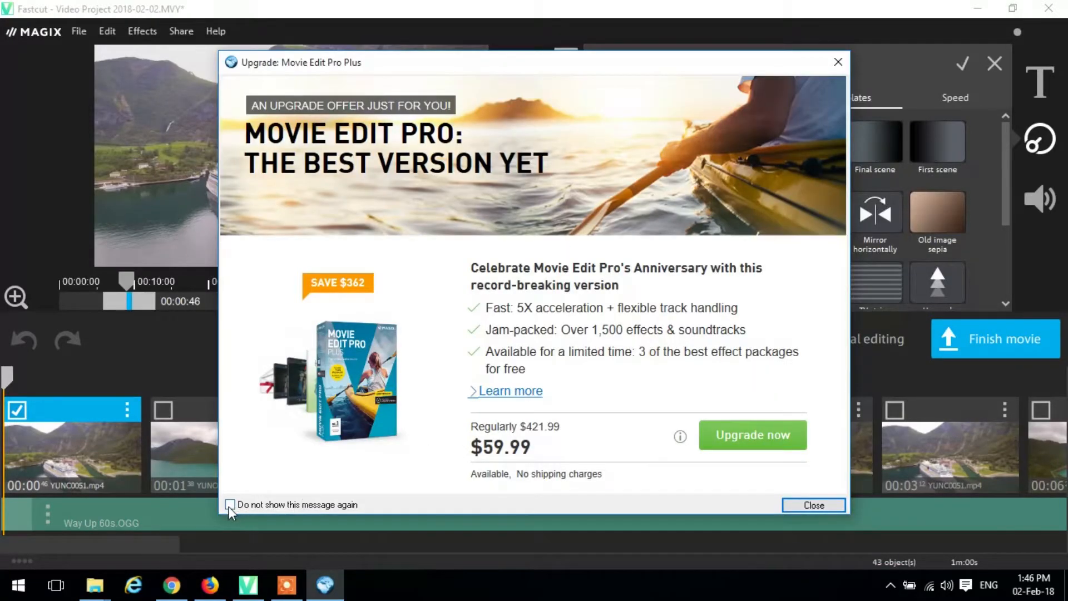
# - Close the upgrade offer and prevent the message from being shown again
pyautogui.click(229, 505)
pyautogui.click(816, 506)
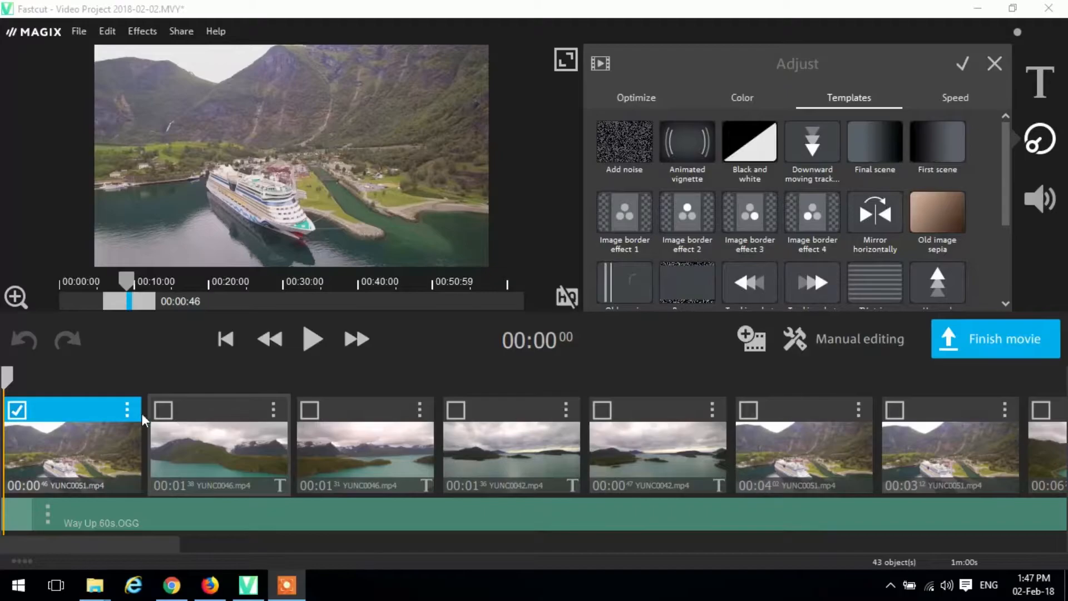
# - Shift the used section of the second timeline clip, YUNC0046.mp4, to around 00:25:00 of its source
pyautogui.click(190, 410)
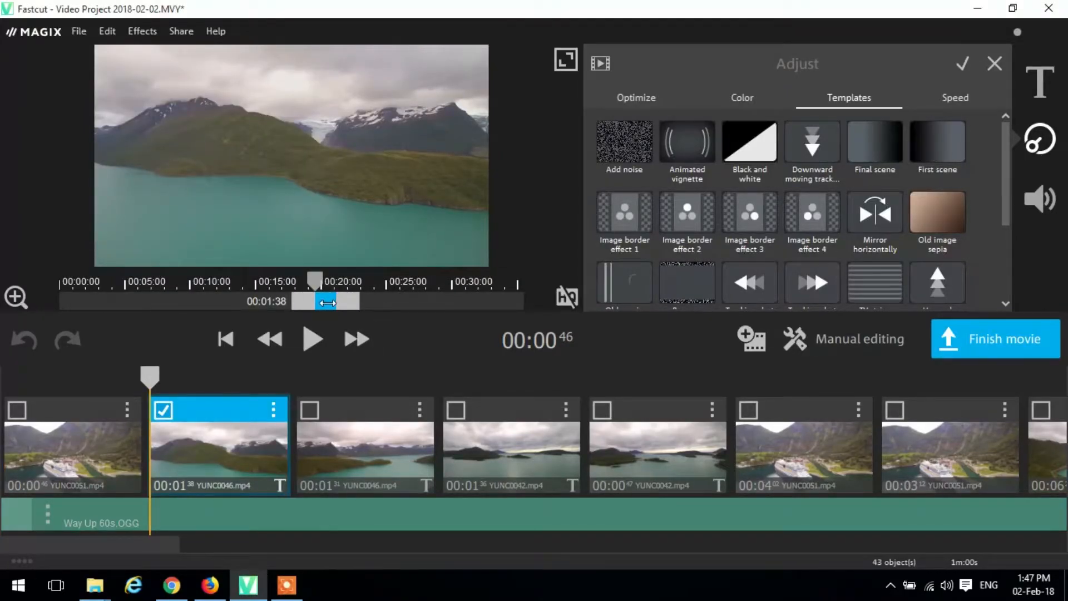
pyautogui.moveTo(327, 303)
pyautogui.mouseDown()
pyautogui.moveTo(265, 305)
pyautogui.moveTo(316, 304)
pyautogui.mouseUp()
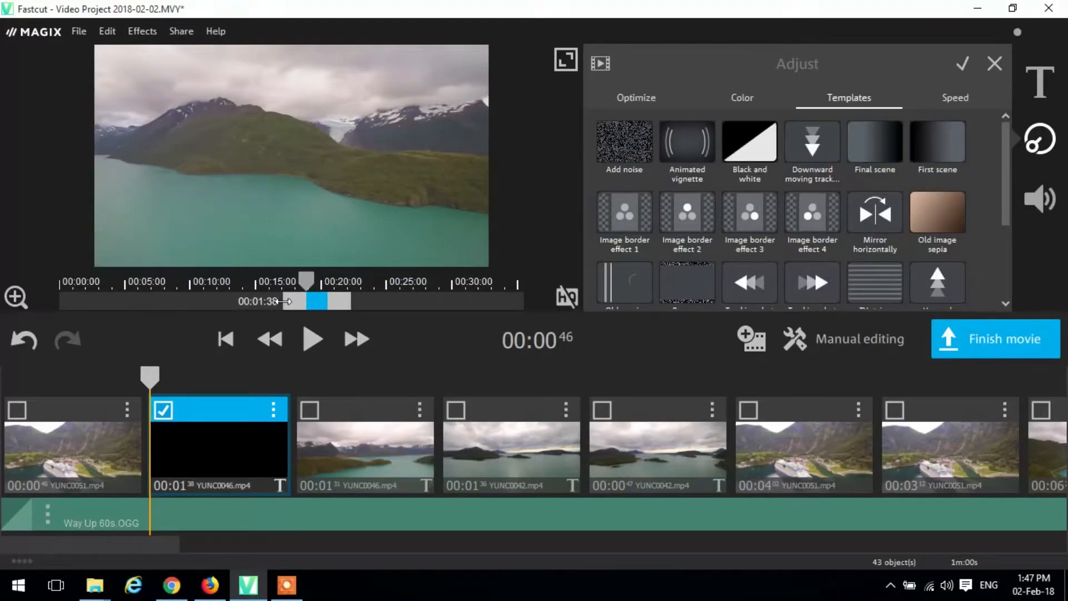
pyautogui.moveTo(328, 303); pyautogui.dragTo(413, 295)
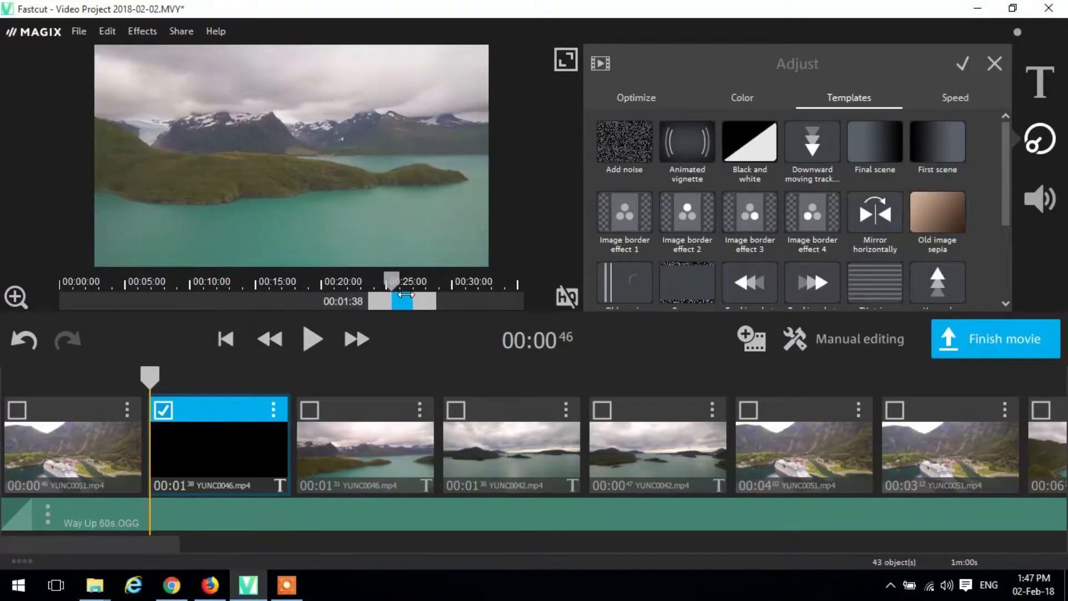
# - Replace the second timeline clip with MVI_0817.MP4 and shift its used section further into the source footage
pyautogui.click(272, 416)
pyautogui.click(270, 501)
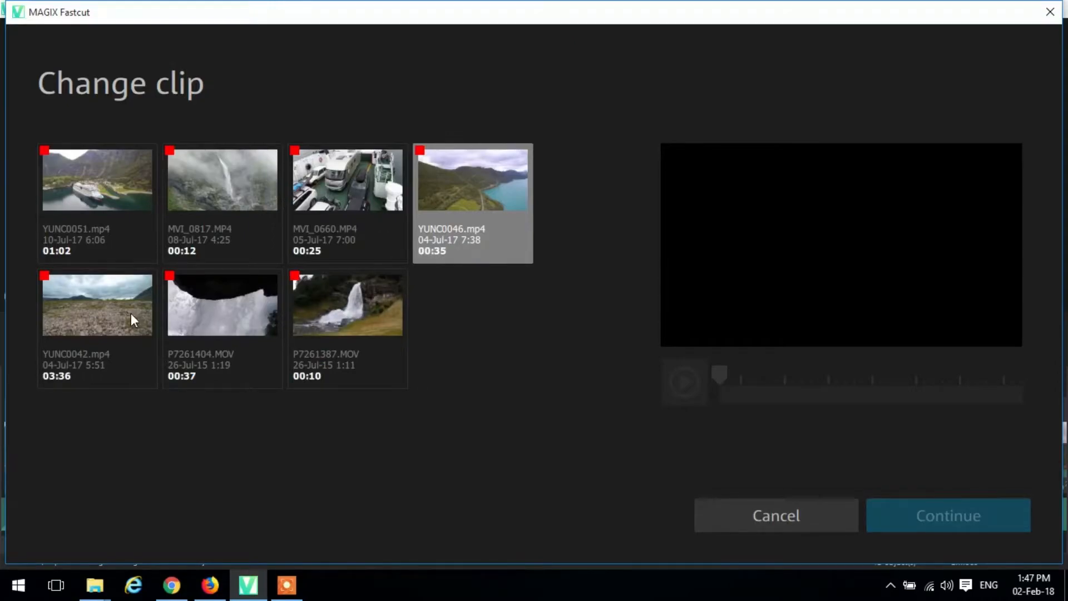
pyautogui.click(256, 204)
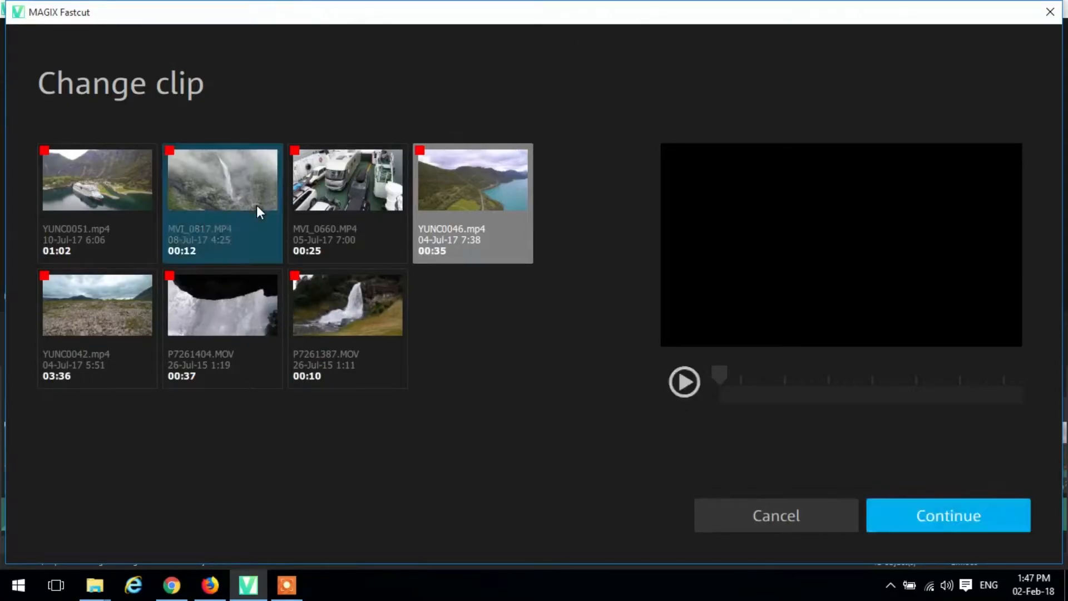
pyautogui.click(907, 513)
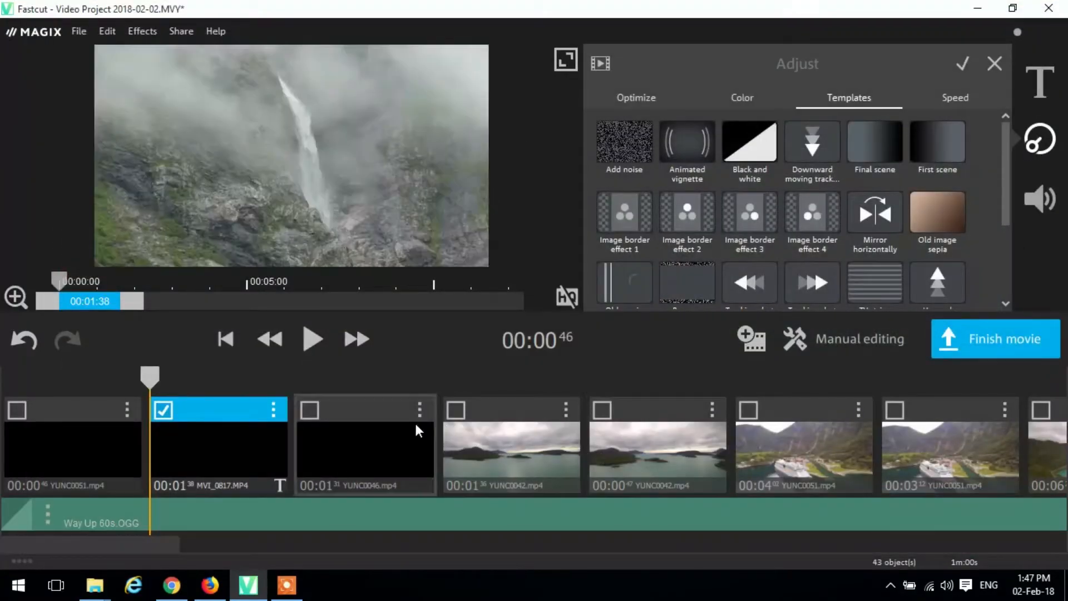
pyautogui.moveTo(152, 376); pyautogui.dragTo(247, 379)
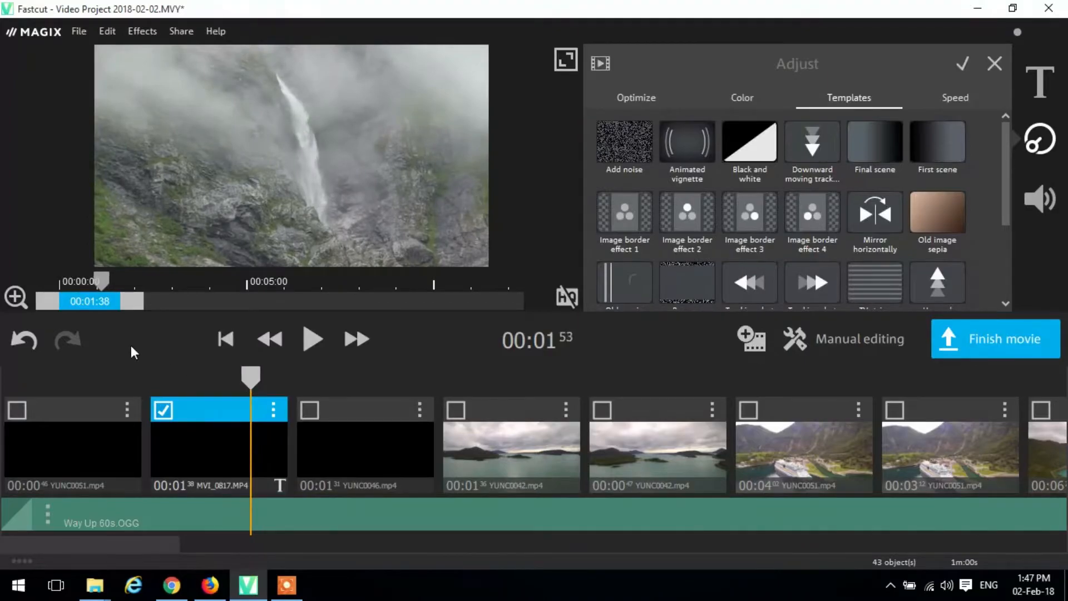
pyautogui.moveTo(87, 306)
pyautogui.mouseDown()
pyautogui.moveTo(327, 301)
pyautogui.moveTo(336, 295)
pyautogui.moveTo(317, 282)
pyautogui.moveTo(278, 282)
pyautogui.moveTo(322, 281)
pyautogui.mouseUp()
# - Place the playhead at about 00:03:12 in the third clip, YUNC0046.mp4, and go through its colour adjustment settings
pyautogui.click(363, 418)
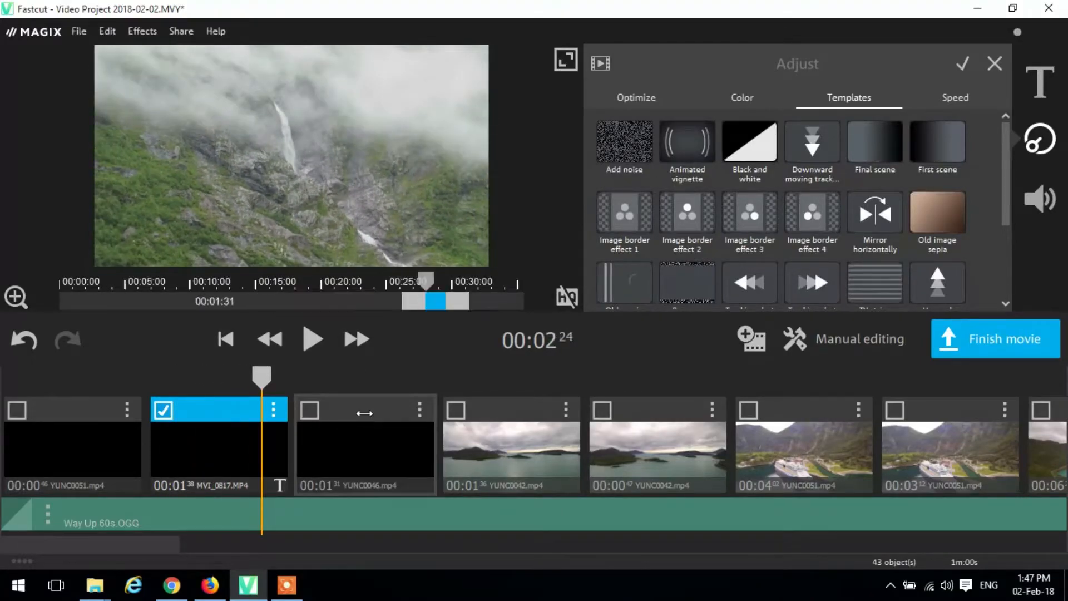
pyautogui.click(485, 414)
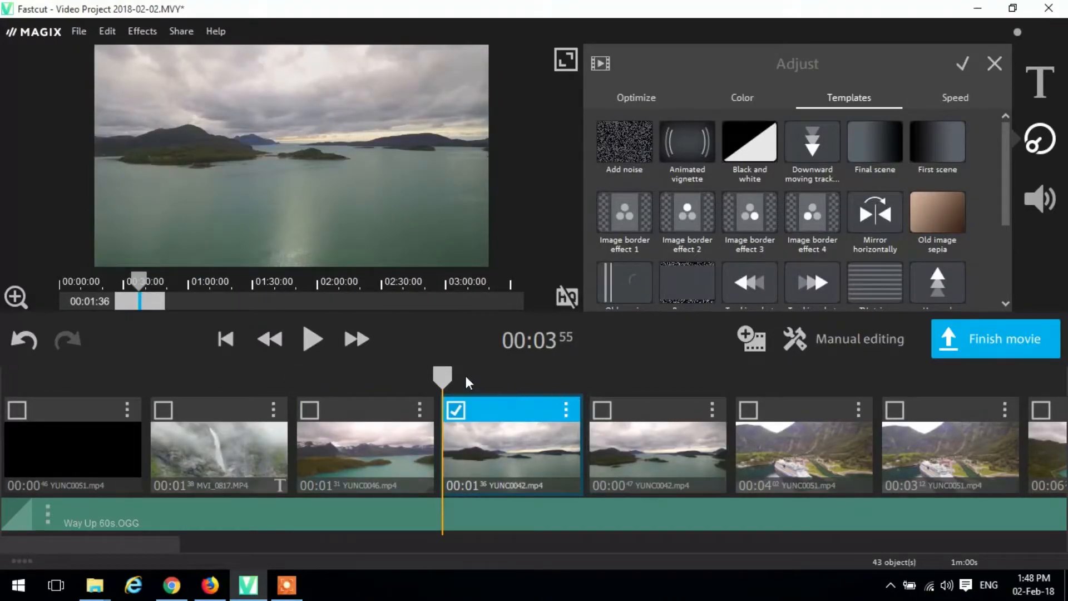
pyautogui.moveTo(443, 377); pyautogui.dragTo(370, 376)
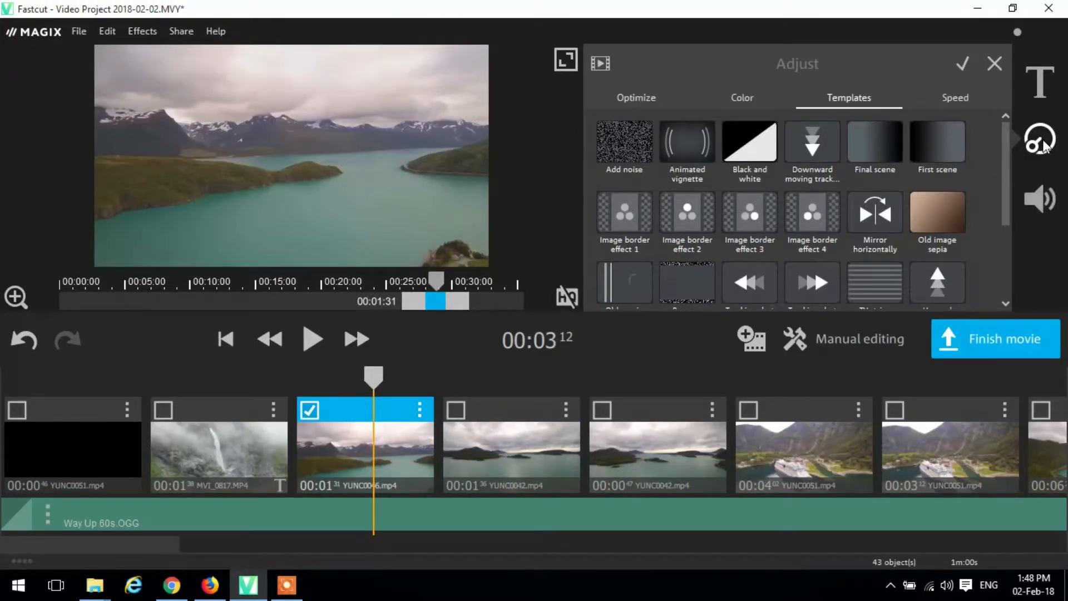
pyautogui.click(740, 96)
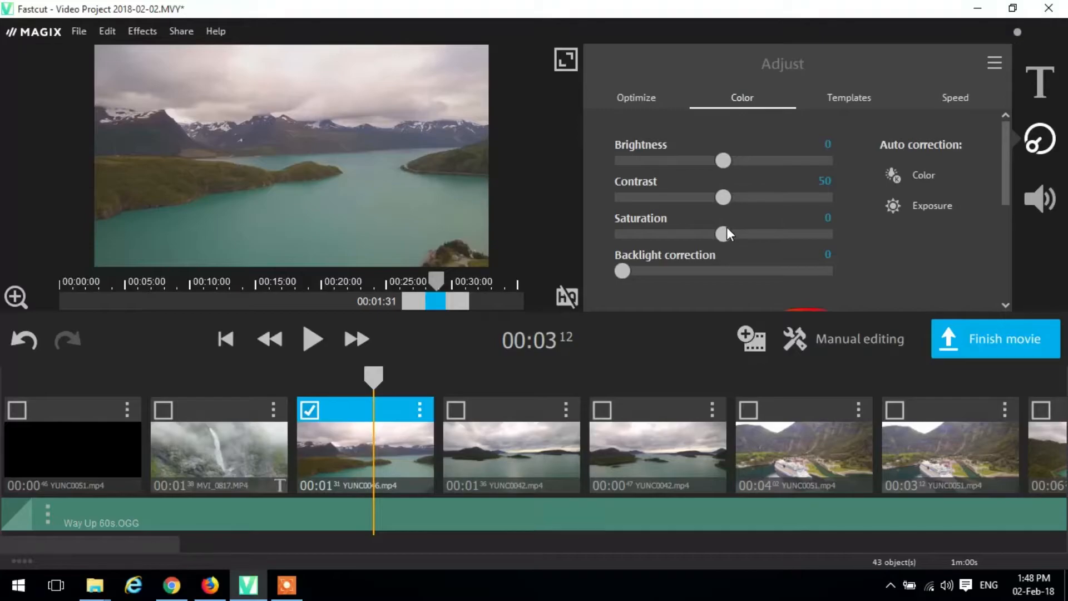
pyautogui.moveTo(1007, 169); pyautogui.dragTo(1007, 200)
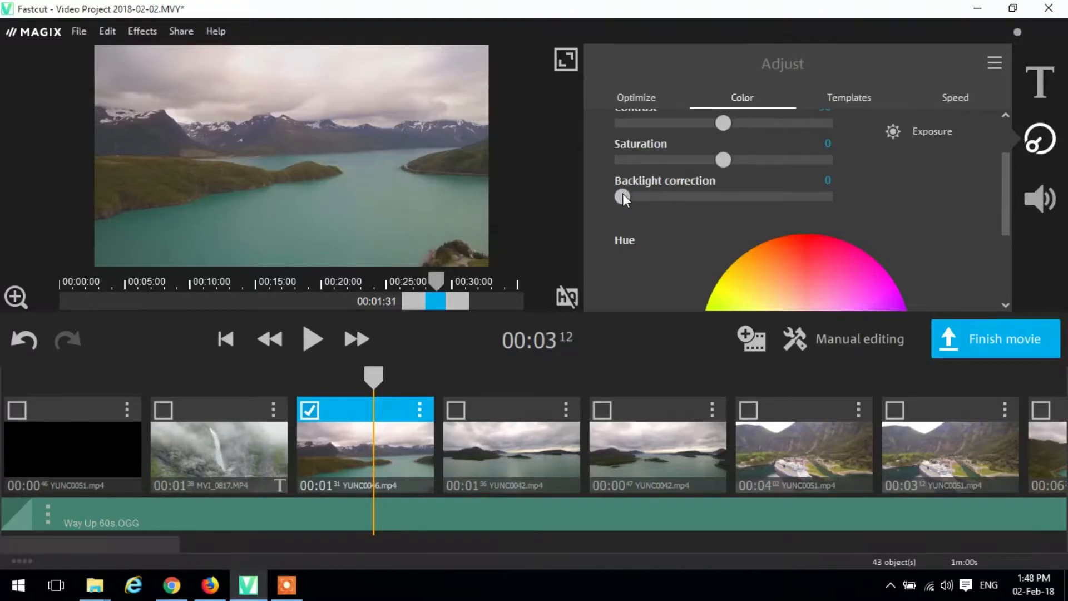
pyautogui.moveTo(623, 196)
pyautogui.mouseDown()
pyautogui.moveTo(666, 196)
pyautogui.moveTo(610, 195)
pyautogui.mouseUp()
pyautogui.moveTo(1003, 185); pyautogui.dragTo(1014, 158)
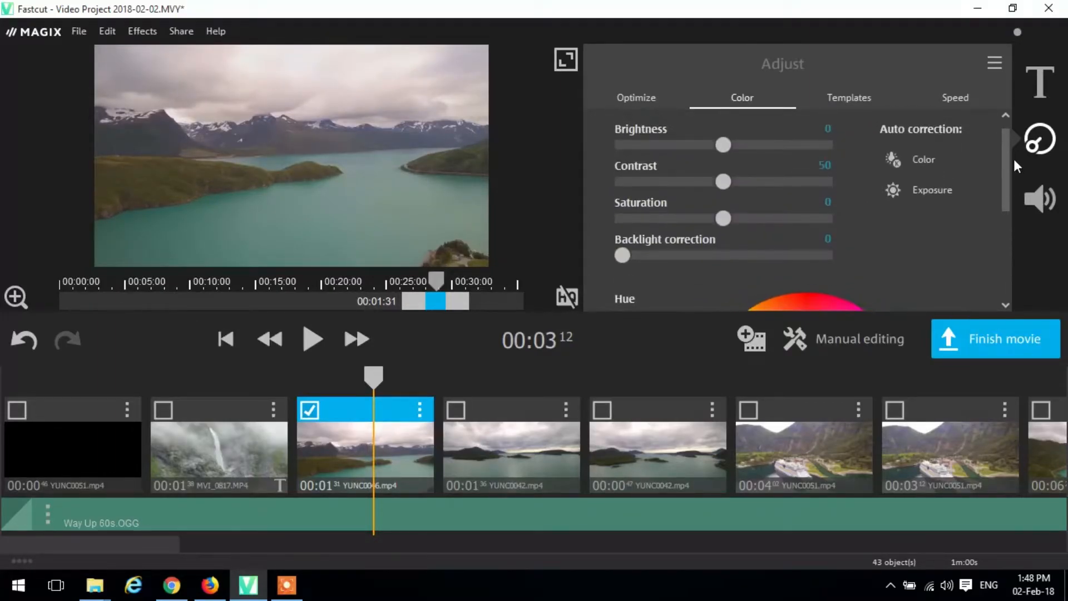
# - Try the automatic colour and exposure corrections on the third clip one after the other, switching each off again
pyautogui.click(932, 172)
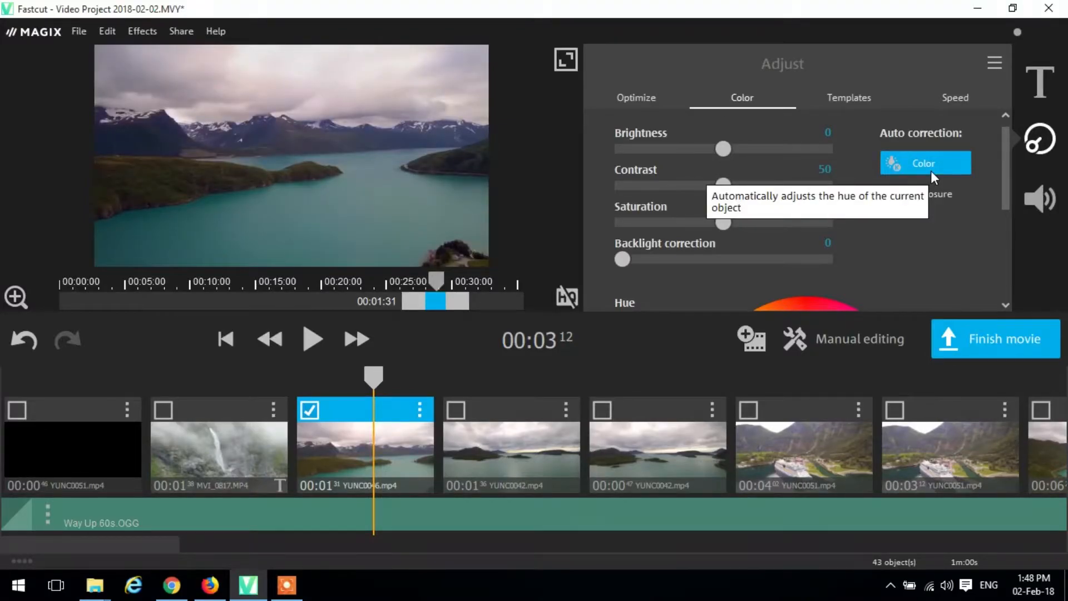
pyautogui.click(931, 172)
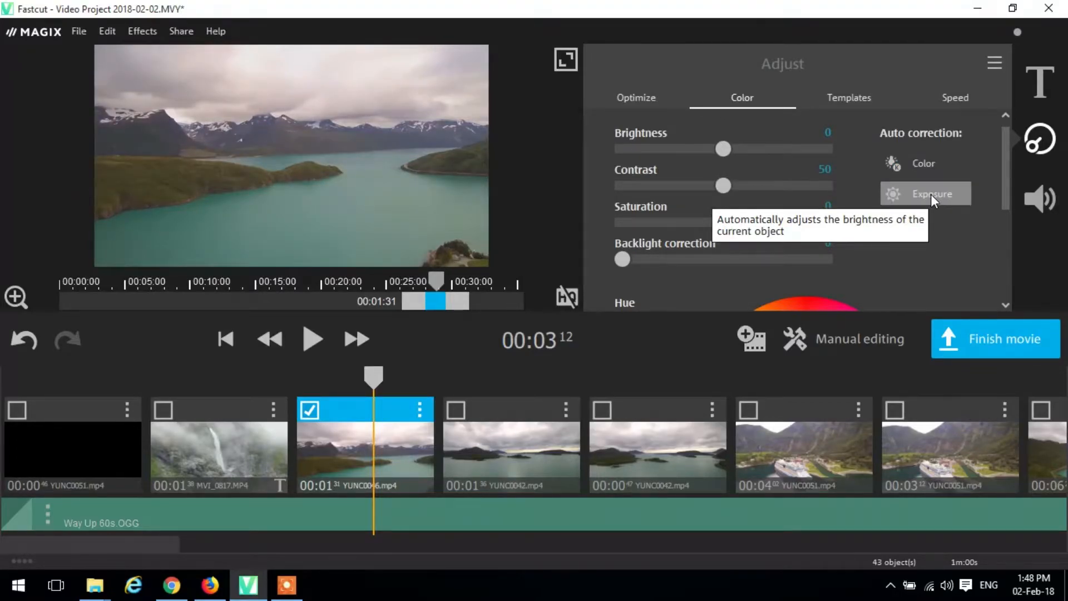
pyautogui.click(932, 196)
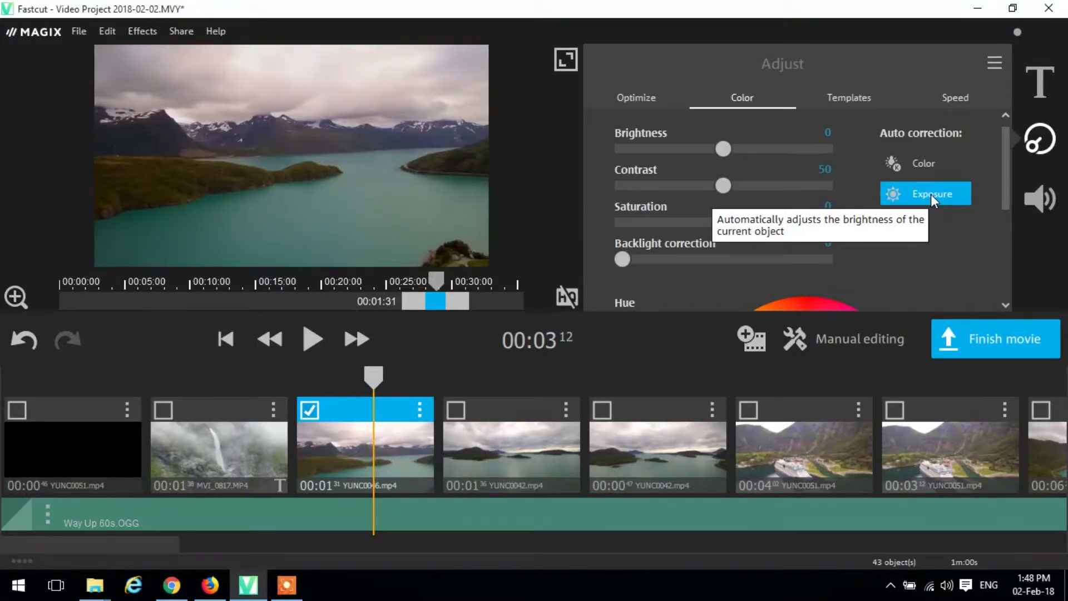
pyautogui.click(930, 195)
# - Check the Hue wheel for the third clip and apply the automatic exposure correction to that clip
pyautogui.moveTo(1012, 189); pyautogui.dragTo(1010, 243)
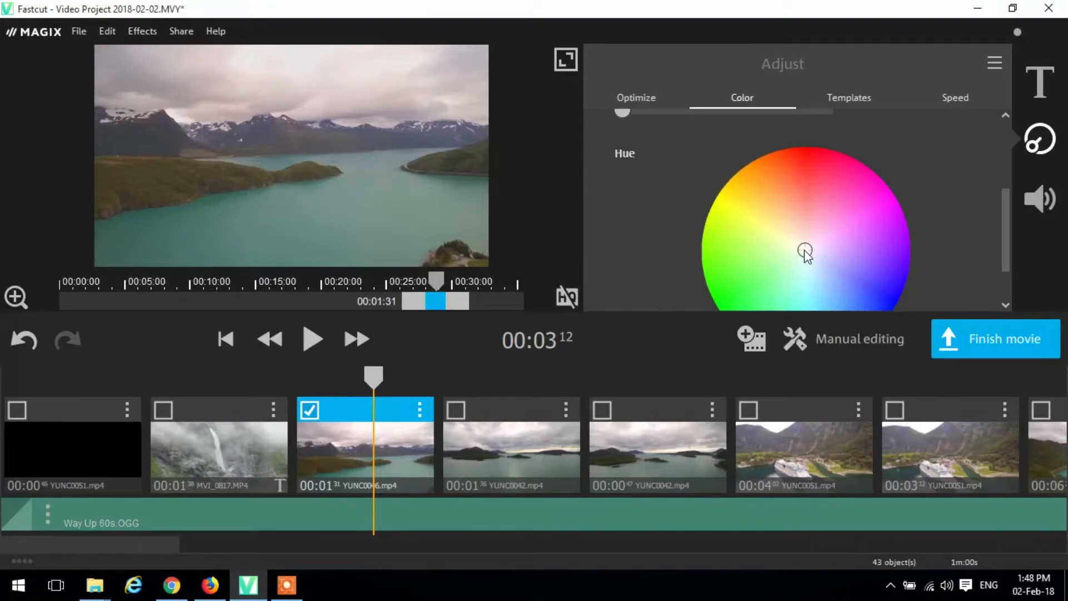
pyautogui.moveTo(805, 251)
pyautogui.mouseDown()
pyautogui.moveTo(812, 276)
pyautogui.moveTo(839, 242)
pyautogui.moveTo(820, 204)
pyautogui.moveTo(750, 216)
pyautogui.moveTo(746, 282)
pyautogui.moveTo(808, 289)
pyautogui.moveTo(805, 254)
pyautogui.mouseUp()
pyautogui.moveTo(1005, 209); pyautogui.dragTo(999, 154)
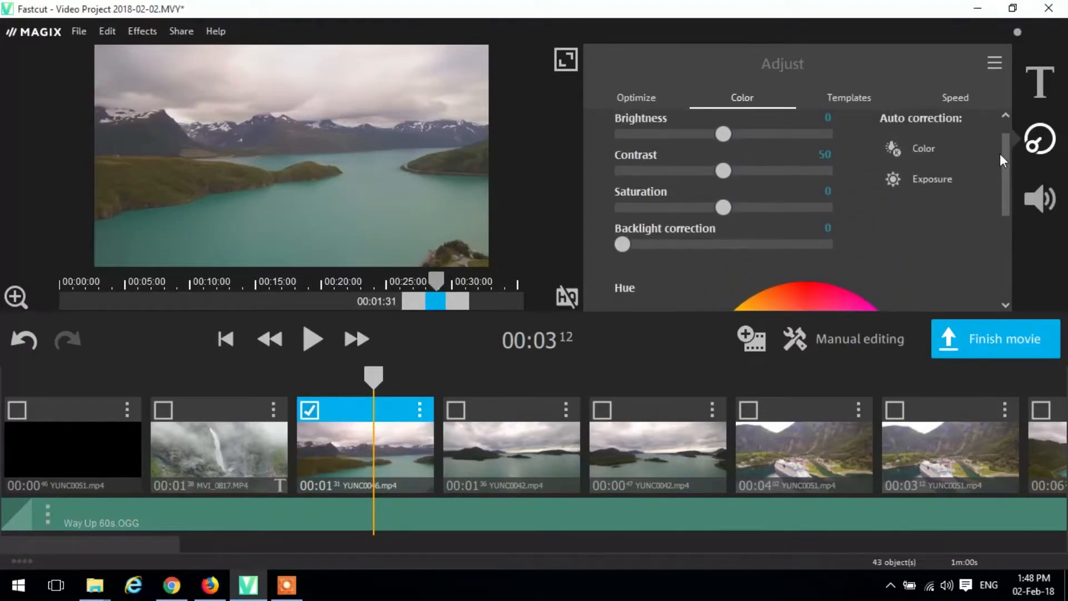
pyautogui.click(916, 177)
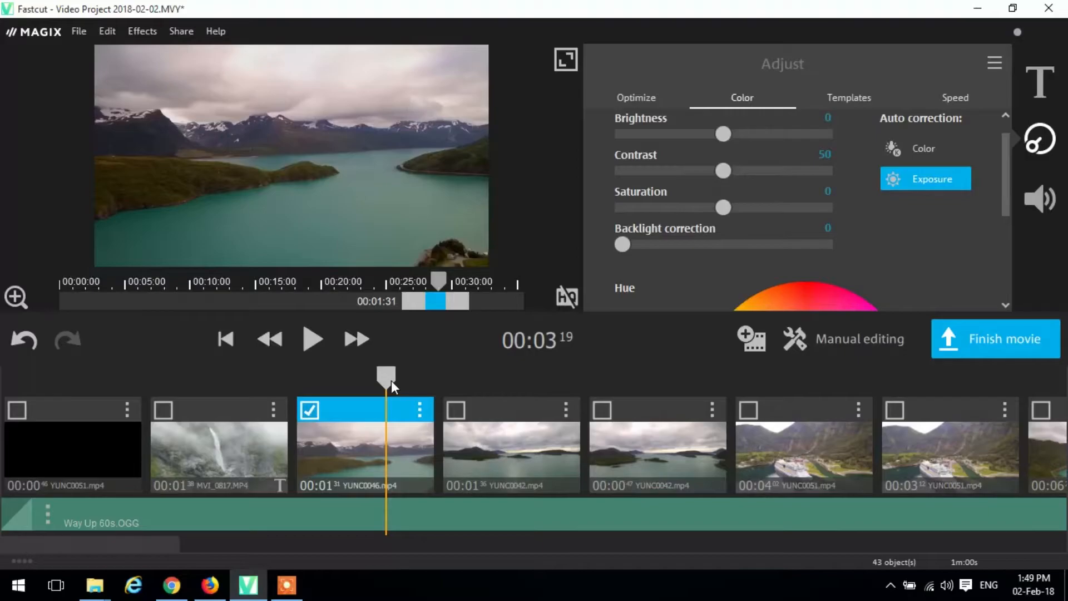
# - Apply the automatic exposure correction to the fourth timeline clip, YUNC0042.mp4
pyautogui.click(484, 401)
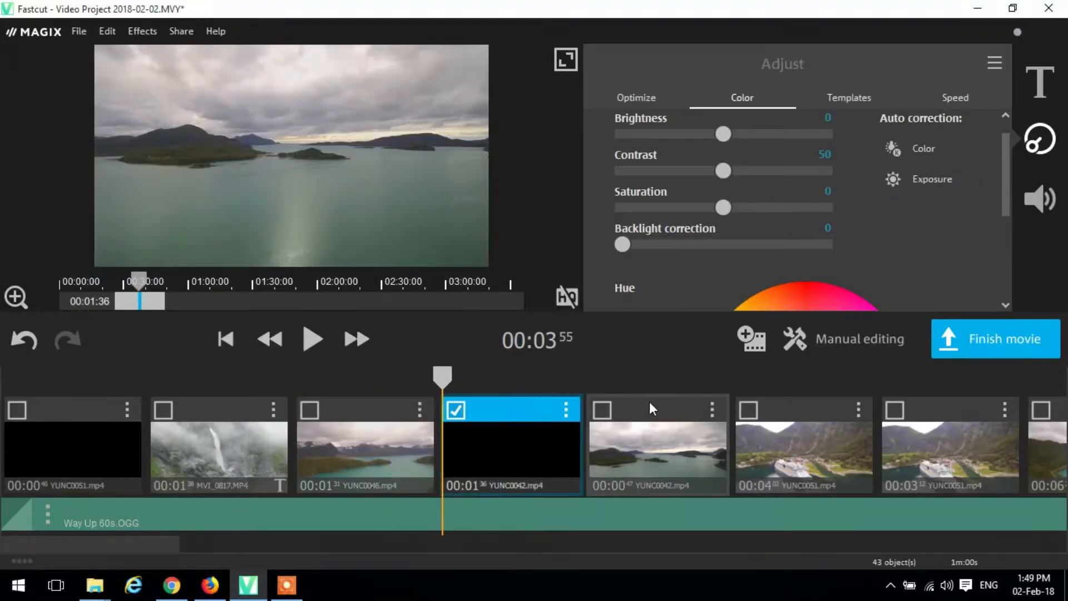
pyautogui.click(915, 183)
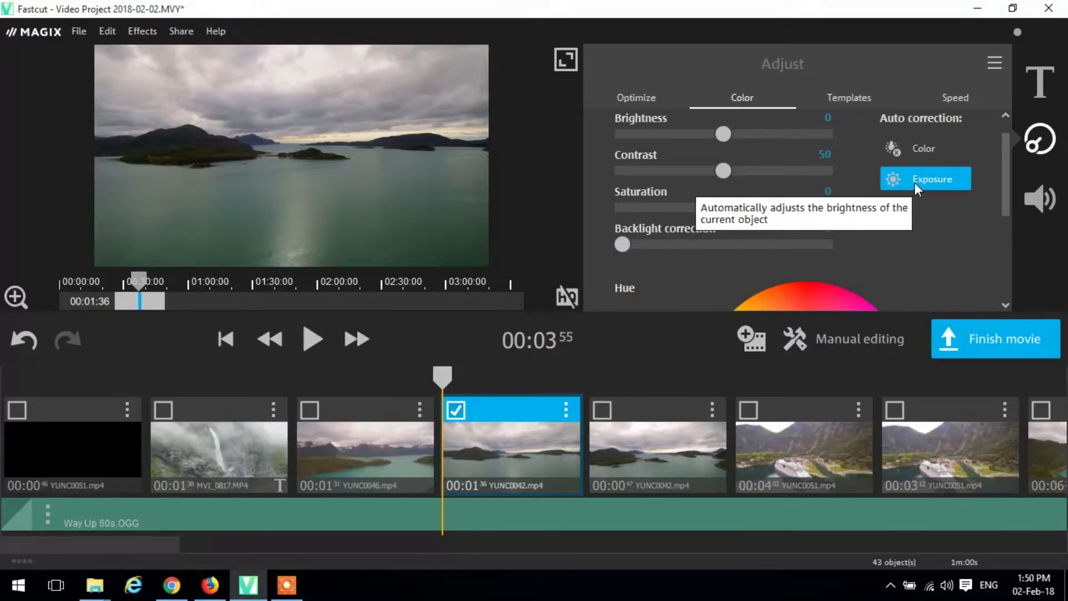
# - Apply the automatic exposure correction to the fifth clip and to all timeline clips at once
pyautogui.click(665, 406)
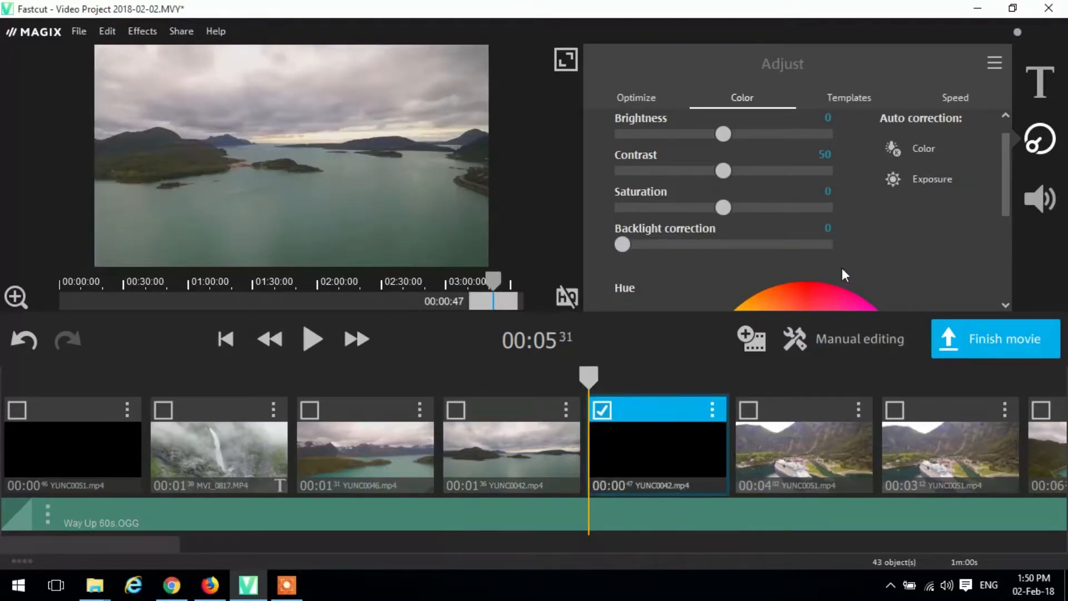
pyautogui.click(920, 186)
pyautogui.moveTo(592, 371); pyautogui.dragTo(249, 389)
pyautogui.click(243, 396)
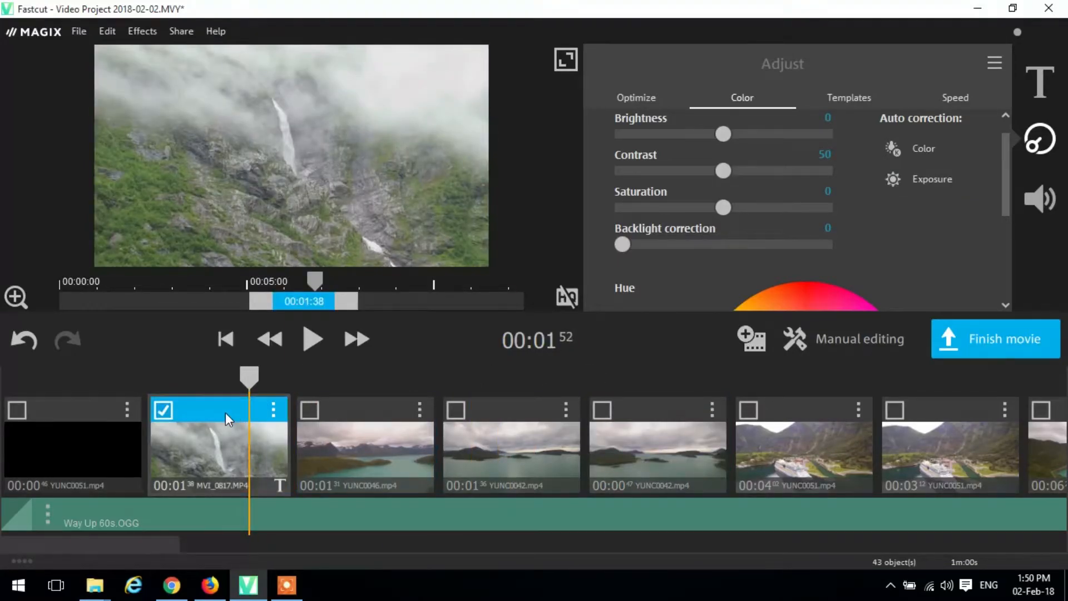
pyautogui.hotkey('ctrl', 'a')
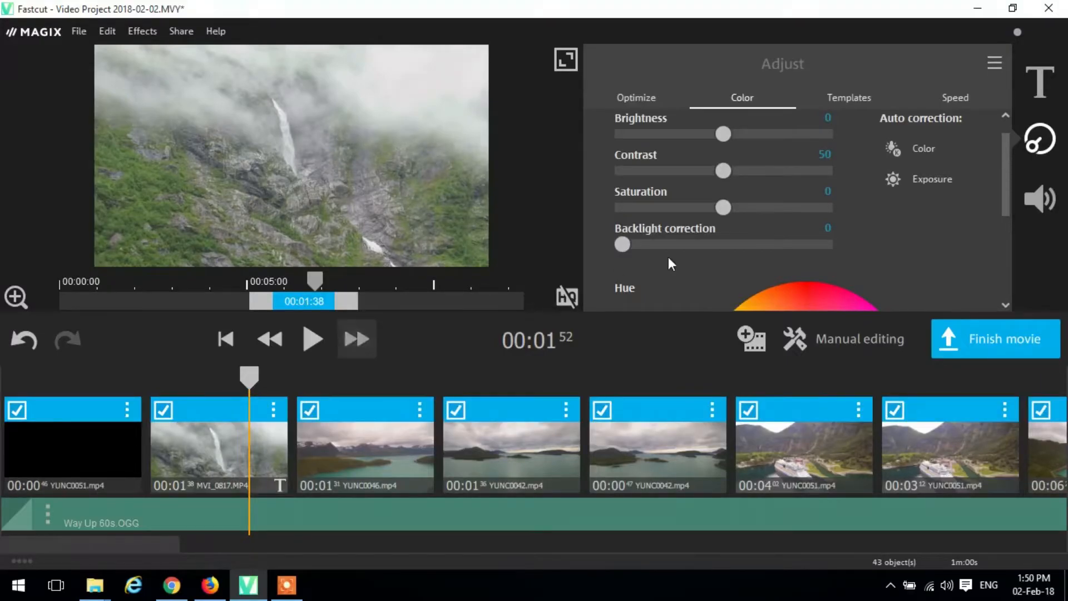
pyautogui.click(931, 180)
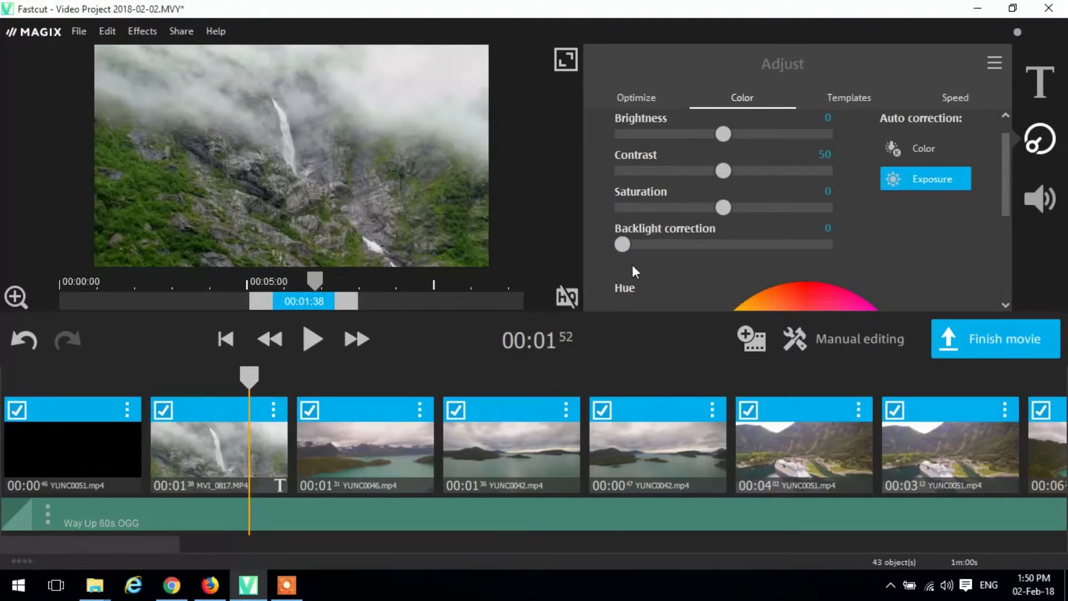
# - Place the playhead at 00:07:40 in the sixth clip, YUNC0051.mp4, and shift its used section to around the source's 20-second mark
pyautogui.click(358, 417)
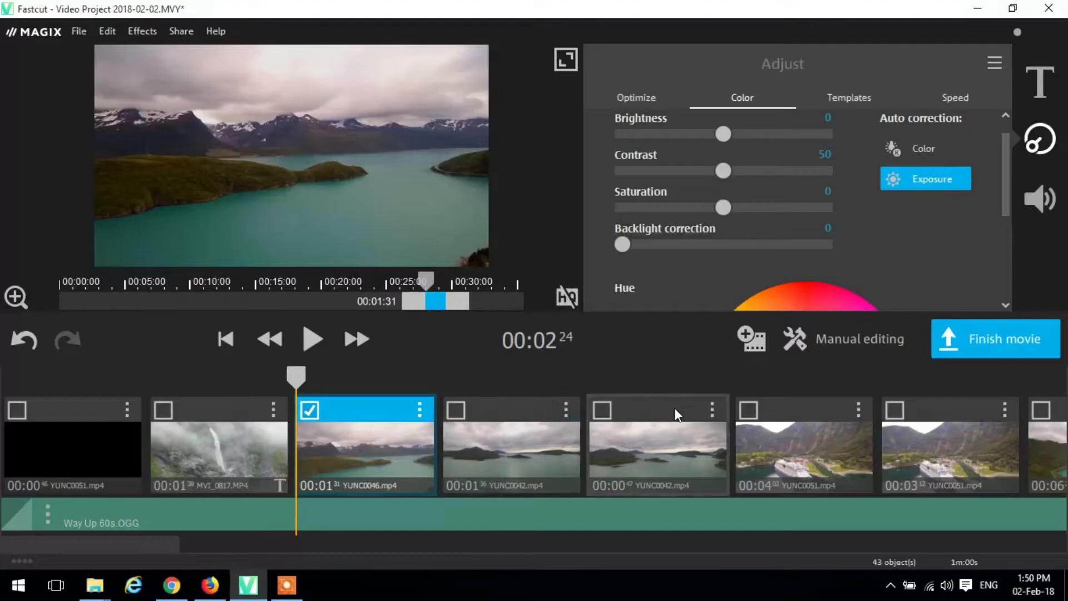
pyautogui.click(778, 410)
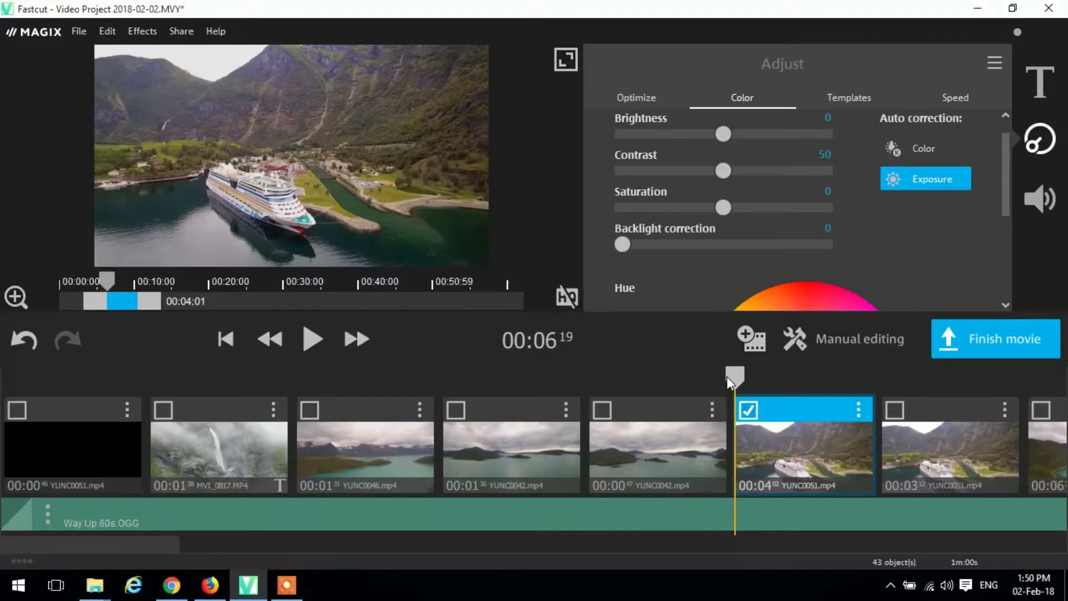
pyautogui.moveTo(749, 383); pyautogui.dragTo(782, 382)
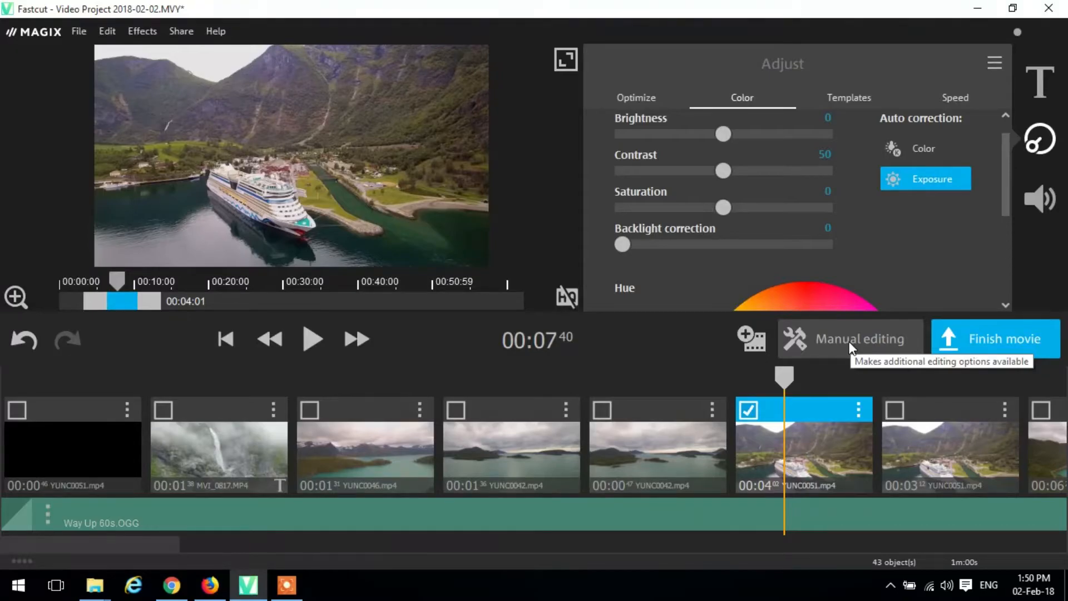
pyautogui.moveTo(130, 304)
pyautogui.mouseDown()
pyautogui.moveTo(241, 301)
pyautogui.moveTo(173, 306)
pyautogui.mouseUp()
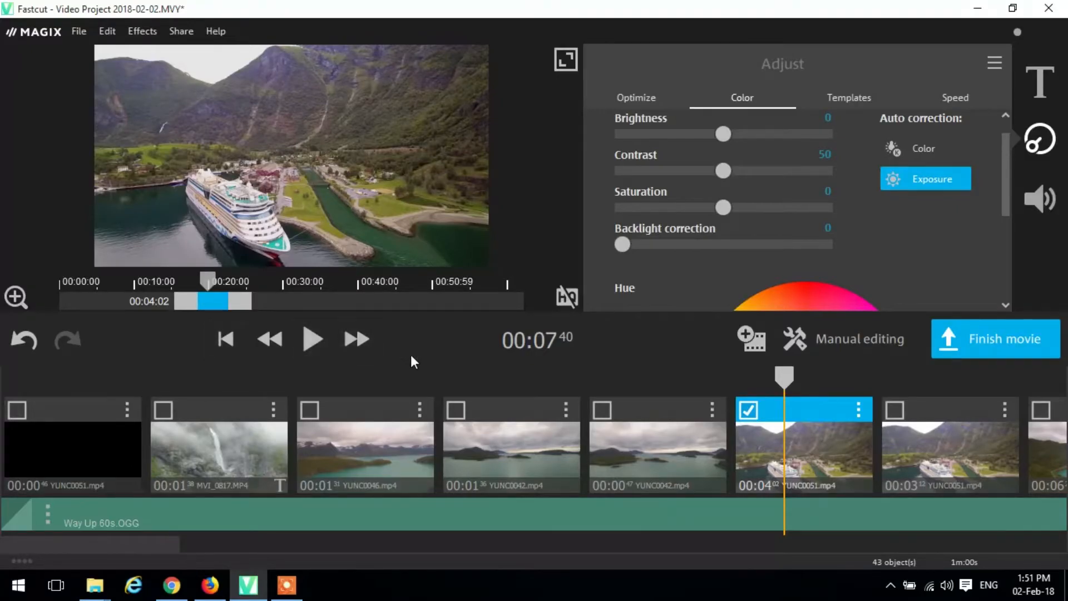
# - Unlock the film from its template for complete manual editing
pyautogui.click(851, 352)
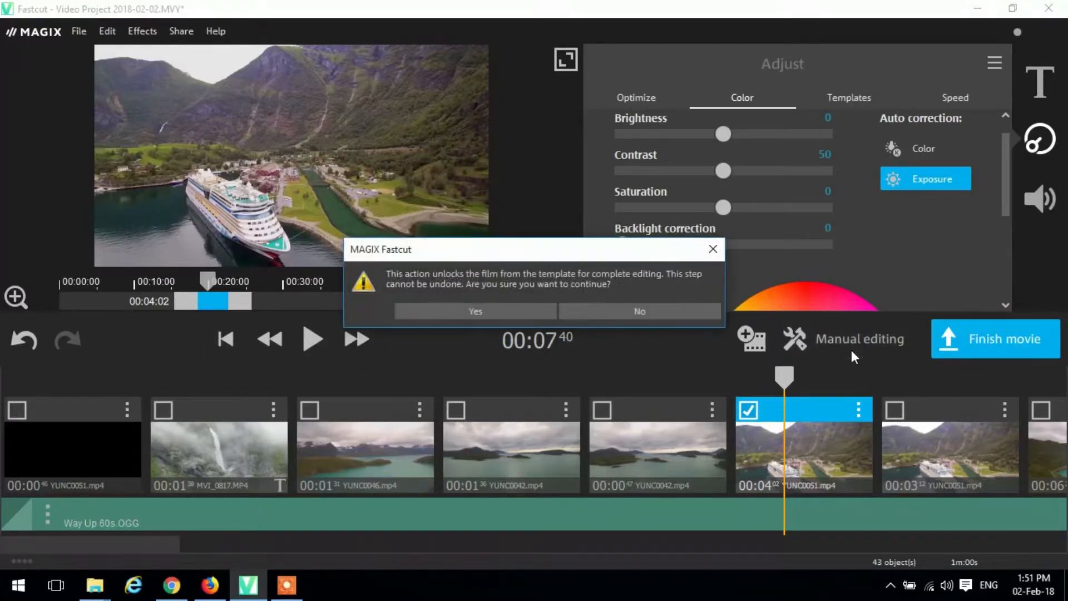
pyautogui.click(485, 306)
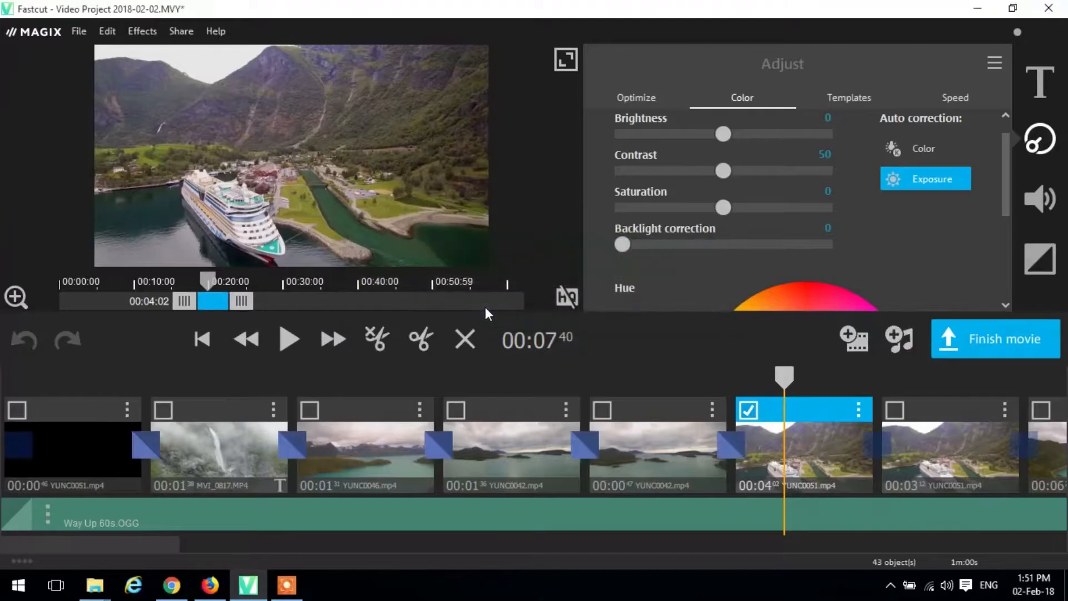
# - Select the first clip and look at the transition options between it and the second clip, leaving them as they are
pyautogui.click(105, 434)
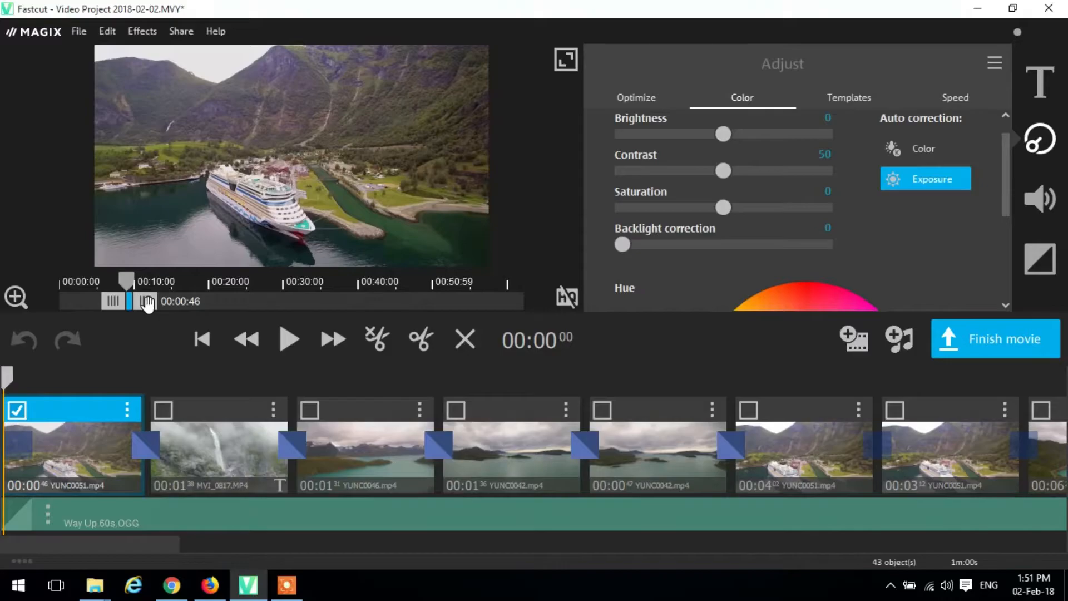
pyautogui.click(153, 445)
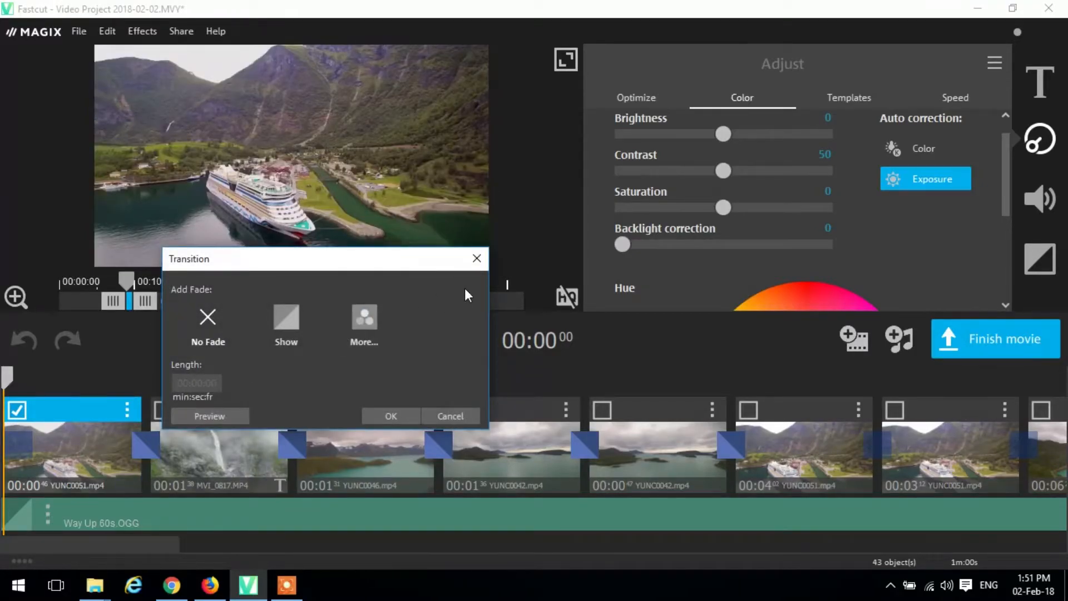
pyautogui.click(478, 259)
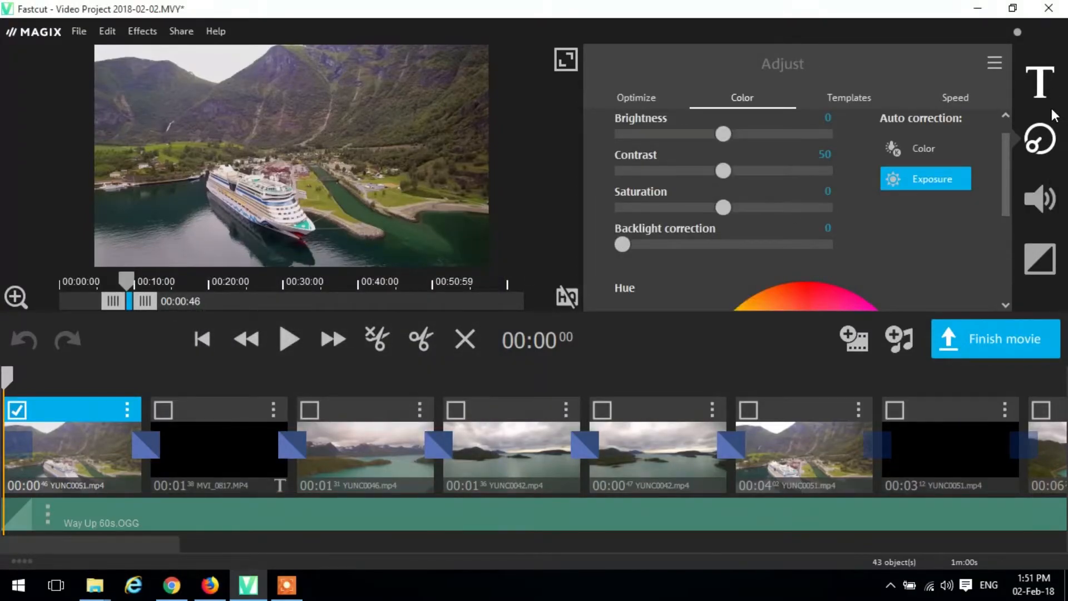
# - Turn on the original sound for the first clip and review its sound optimization options, keeping Optimize deactivated
pyautogui.click(1054, 226)
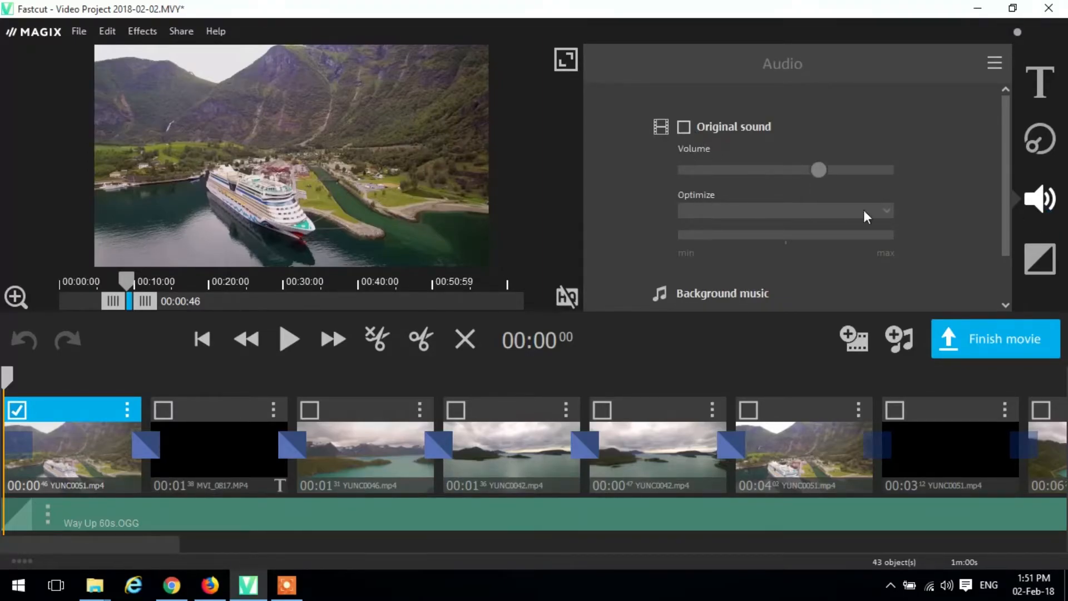
pyautogui.moveTo(1007, 200); pyautogui.dragTo(1007, 251)
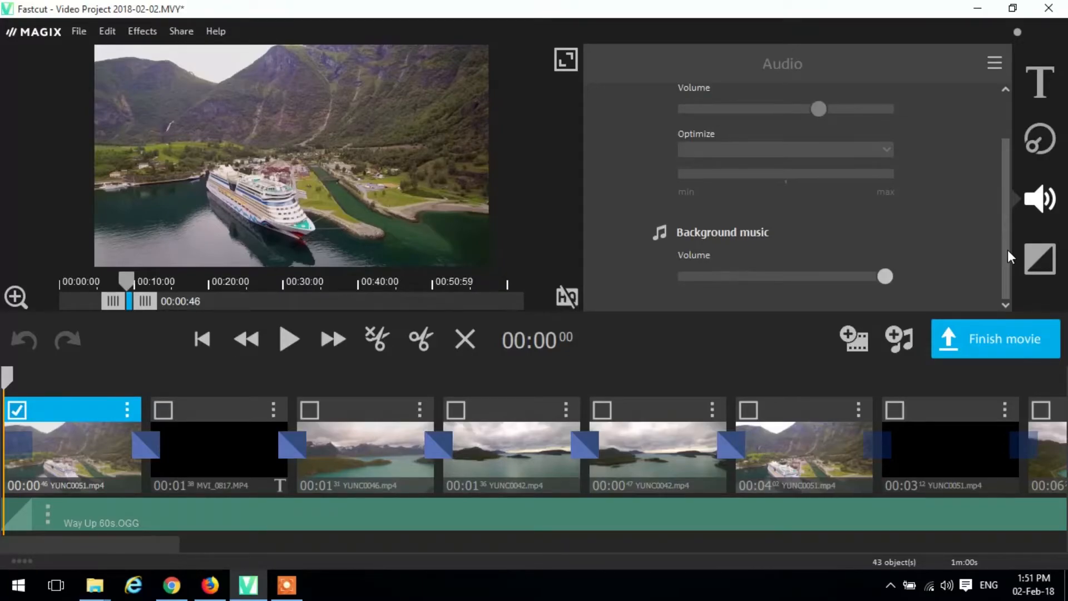
pyautogui.moveTo(1008, 251); pyautogui.dragTo(968, 176)
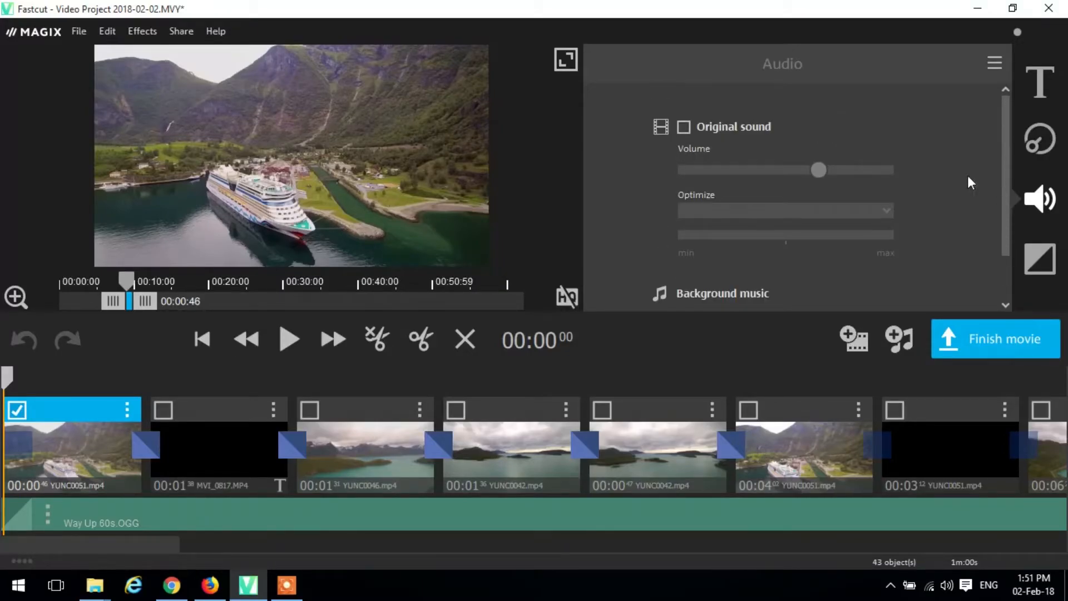
pyautogui.click(686, 128)
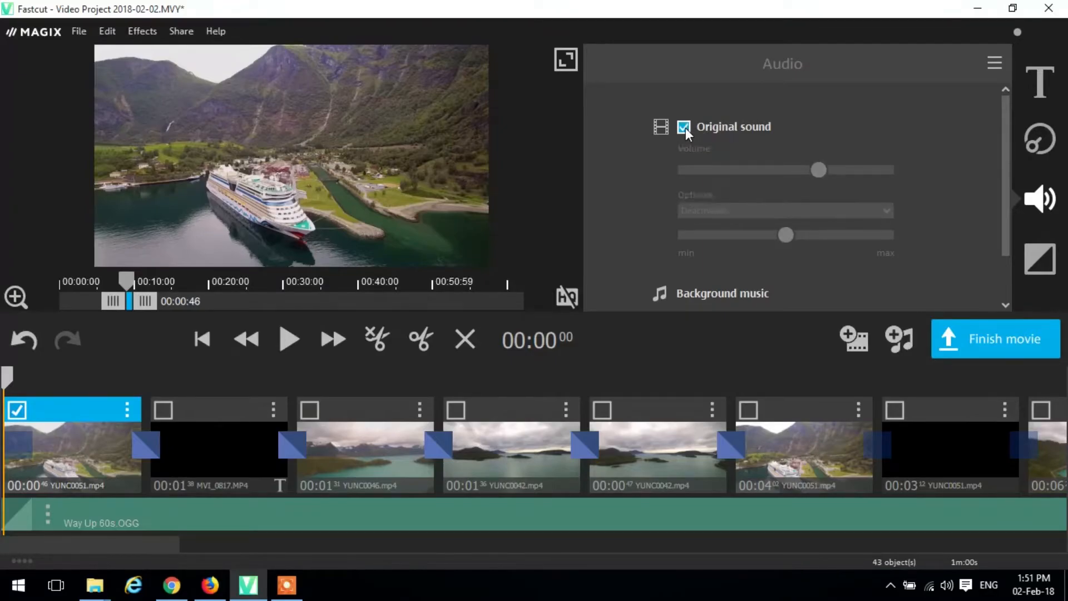
pyautogui.click(779, 211)
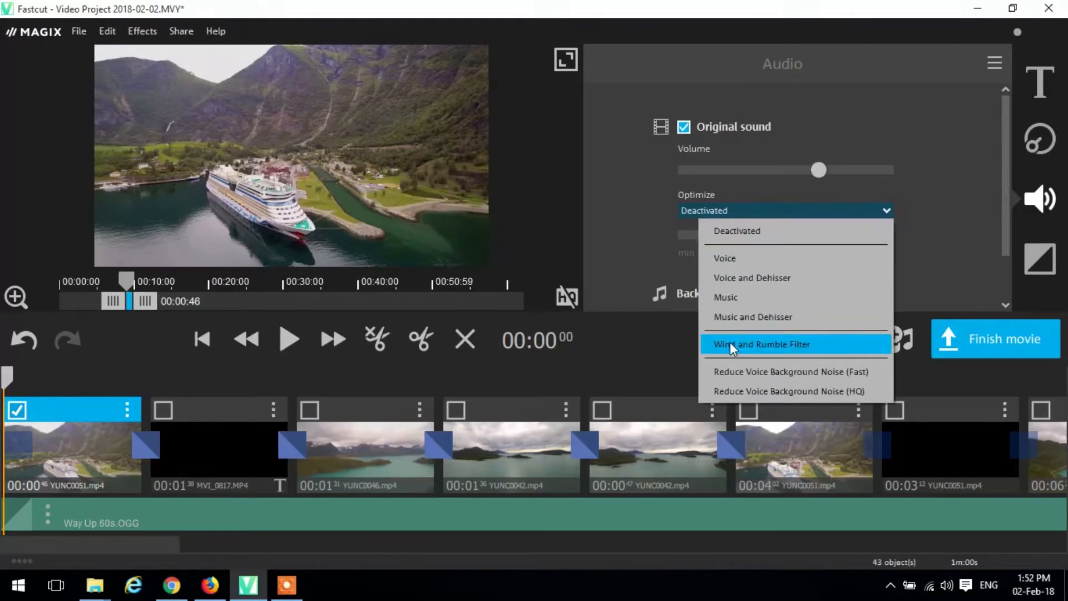
pyautogui.click(636, 196)
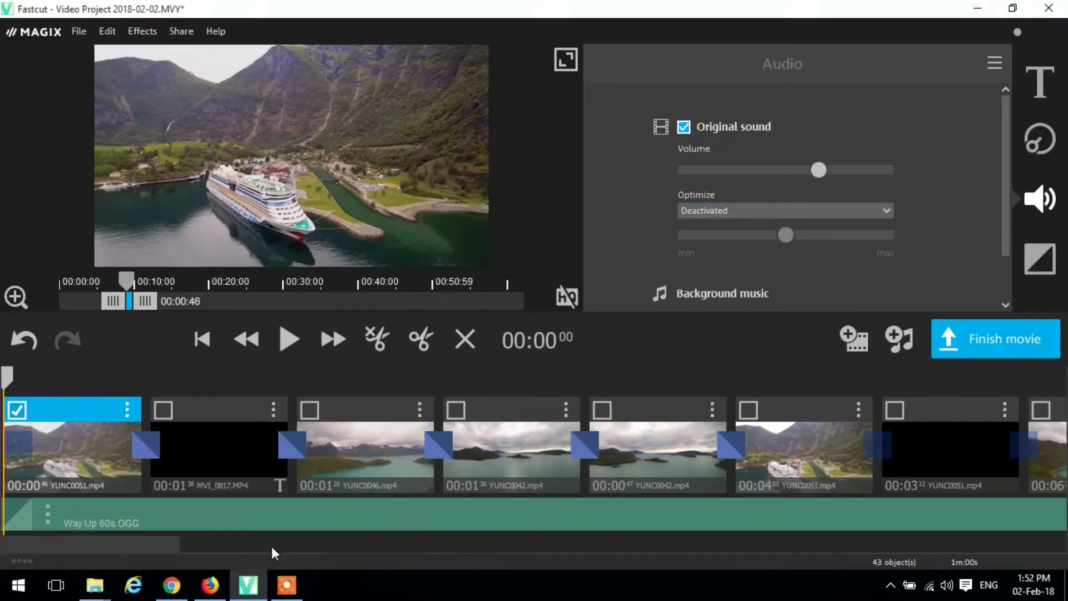
# - Examine the transition settings between the two YUNC0046.mp4 clips further along the timeline without changing them
pyautogui.moveTo(172, 543); pyautogui.dragTo(238, 535)
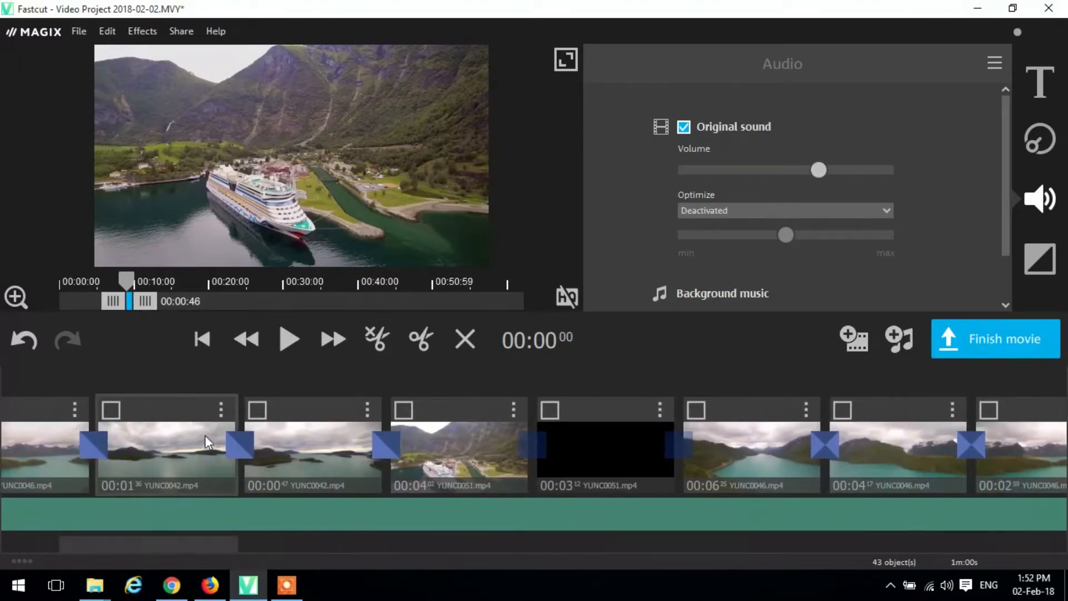
pyautogui.click(183, 443)
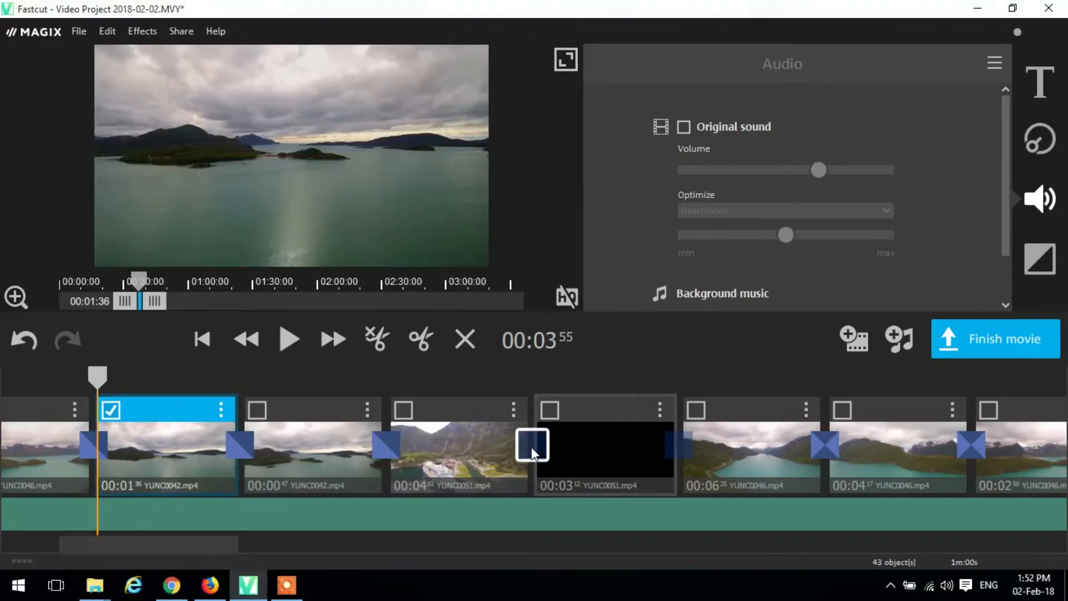
pyautogui.click(823, 442)
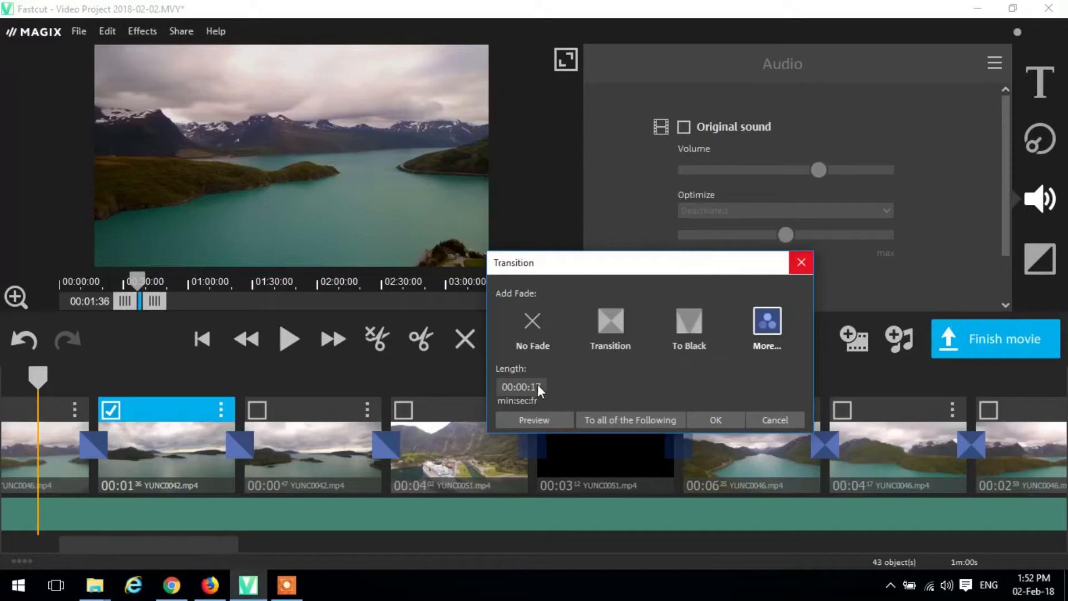
pyautogui.click(801, 263)
pyautogui.moveTo(212, 545); pyautogui.dragTo(124, 544)
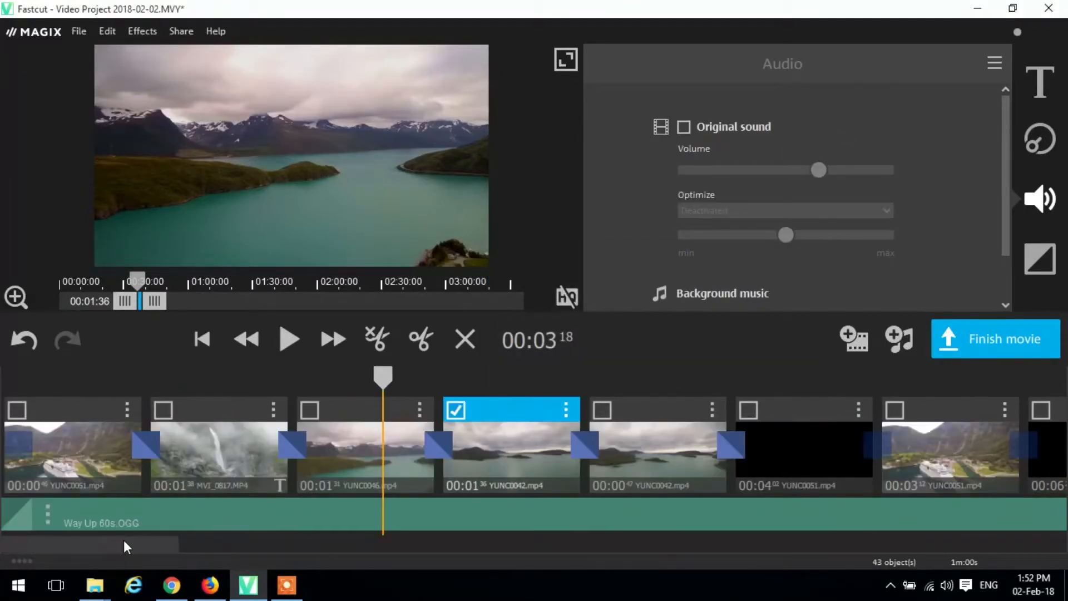
# - Select the first clip and browse the available title and text templates
pyautogui.click(97, 469)
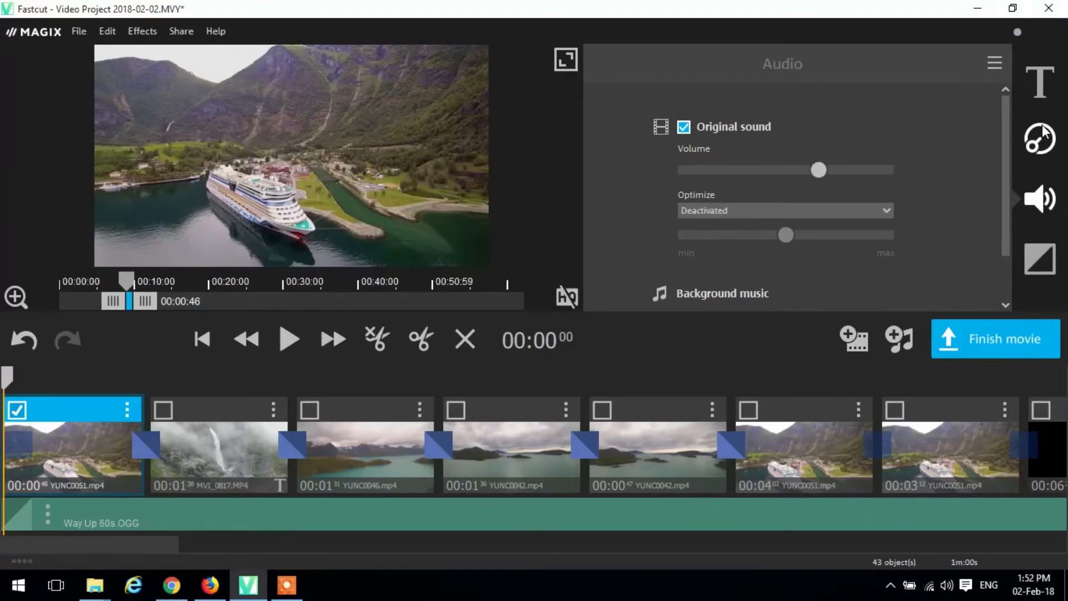
pyautogui.click(1040, 139)
pyautogui.click(1040, 92)
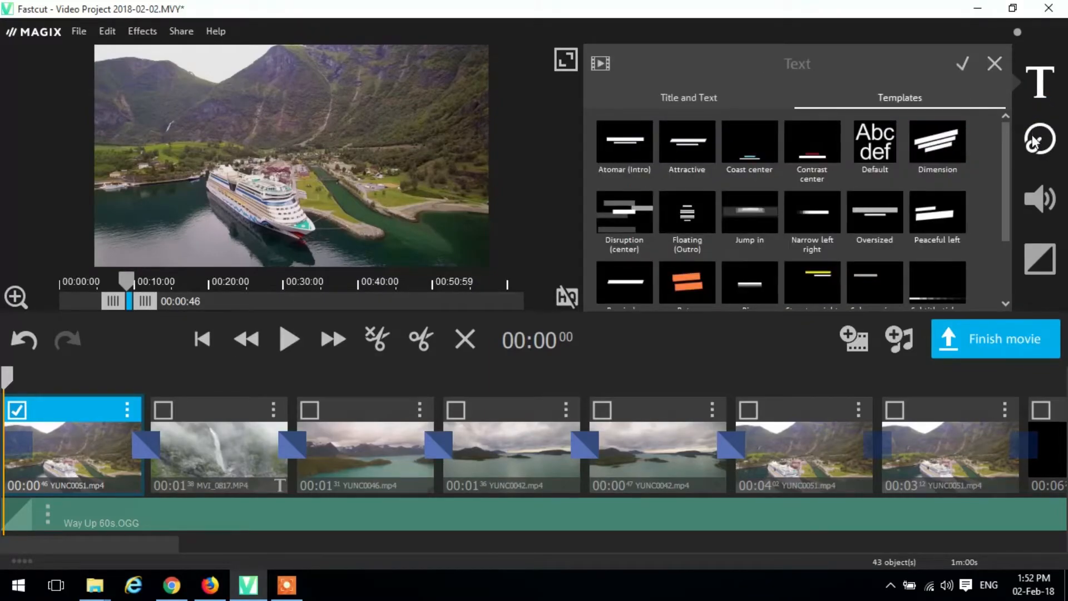
pyautogui.click(710, 100)
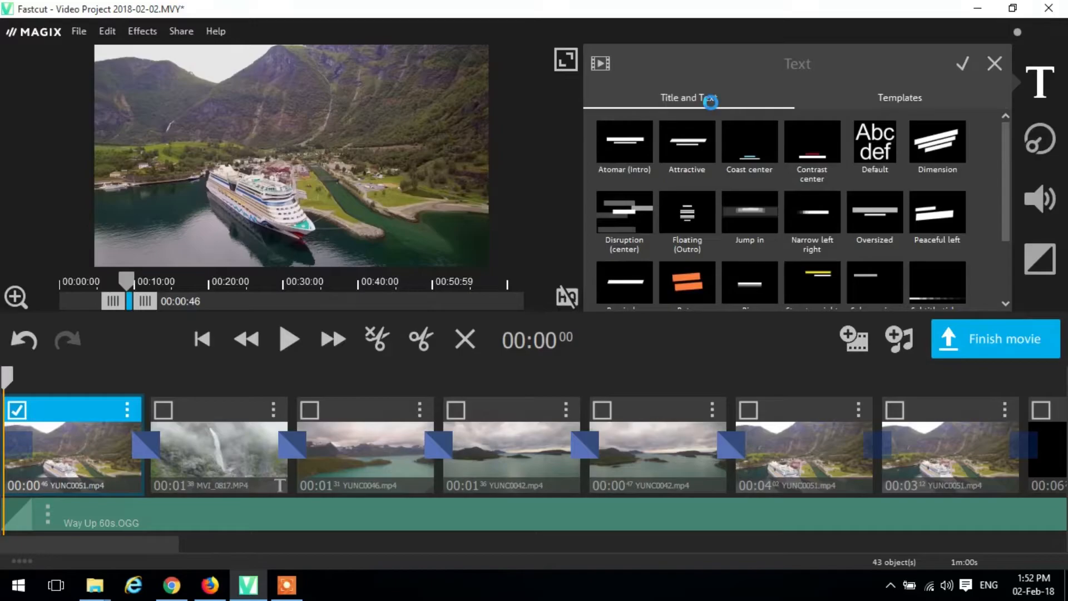
pyautogui.click(906, 99)
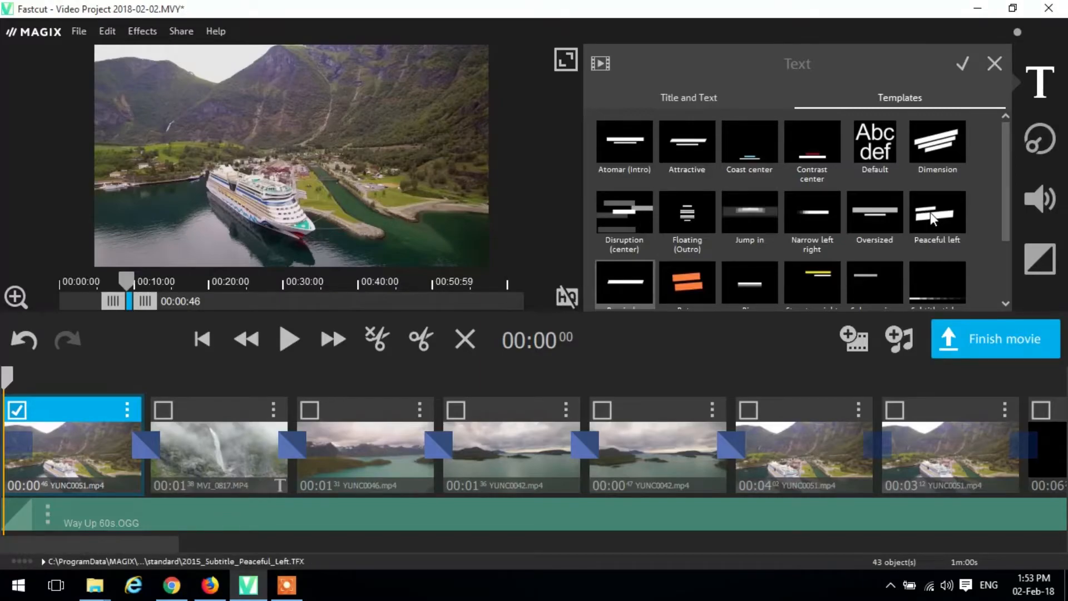
pyautogui.moveTo(1007, 212); pyautogui.dragTo(1006, 268)
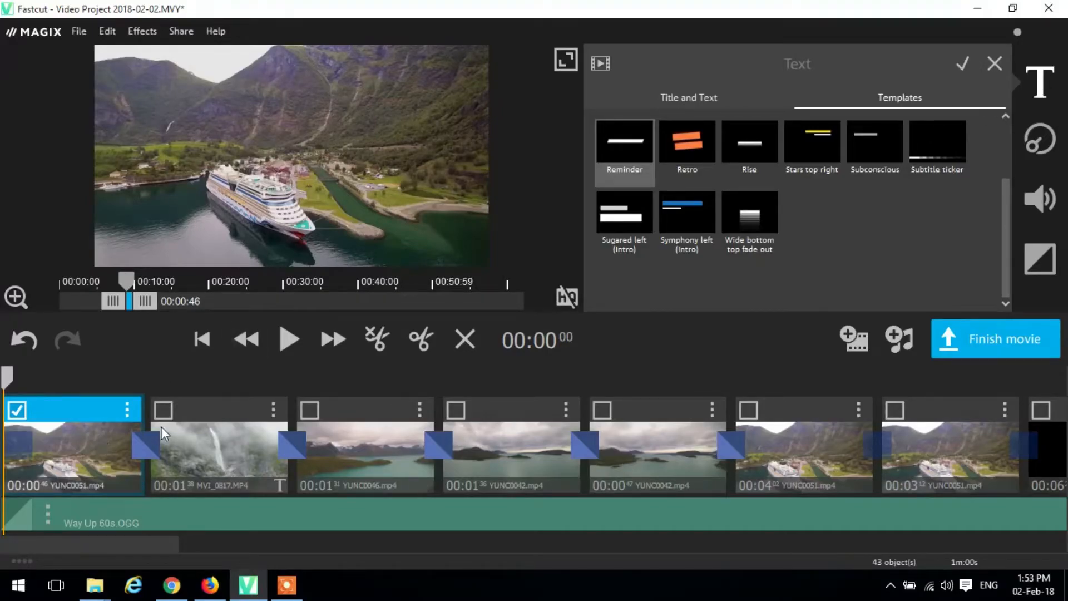
# - Check the first clip's speed settings and apply the Add noise effect template to that clip
pyautogui.click(1044, 154)
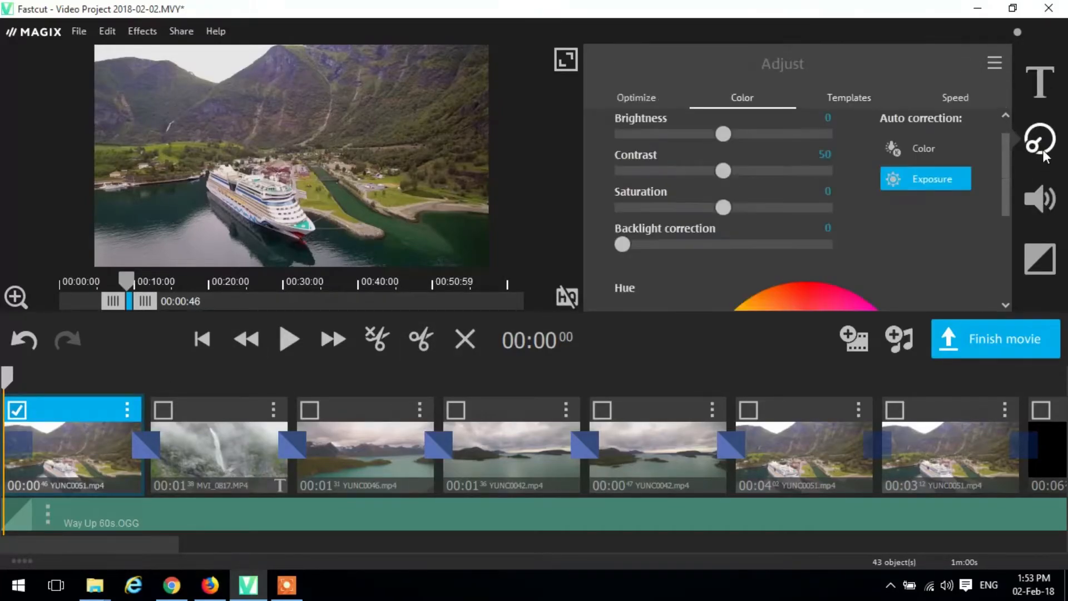
pyautogui.click(961, 100)
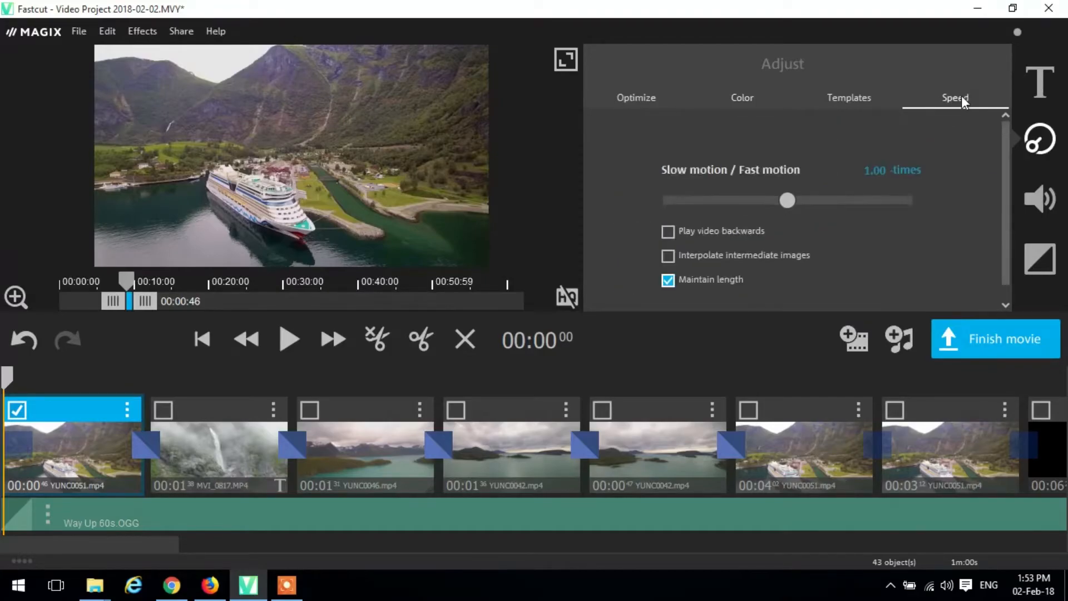
pyautogui.click(859, 100)
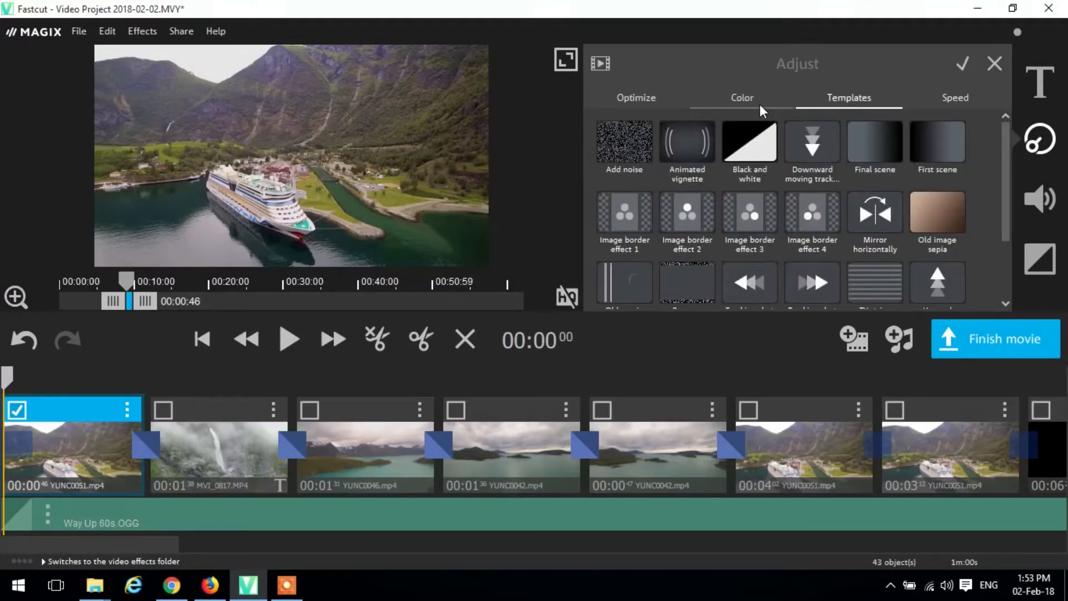
pyautogui.click(638, 145)
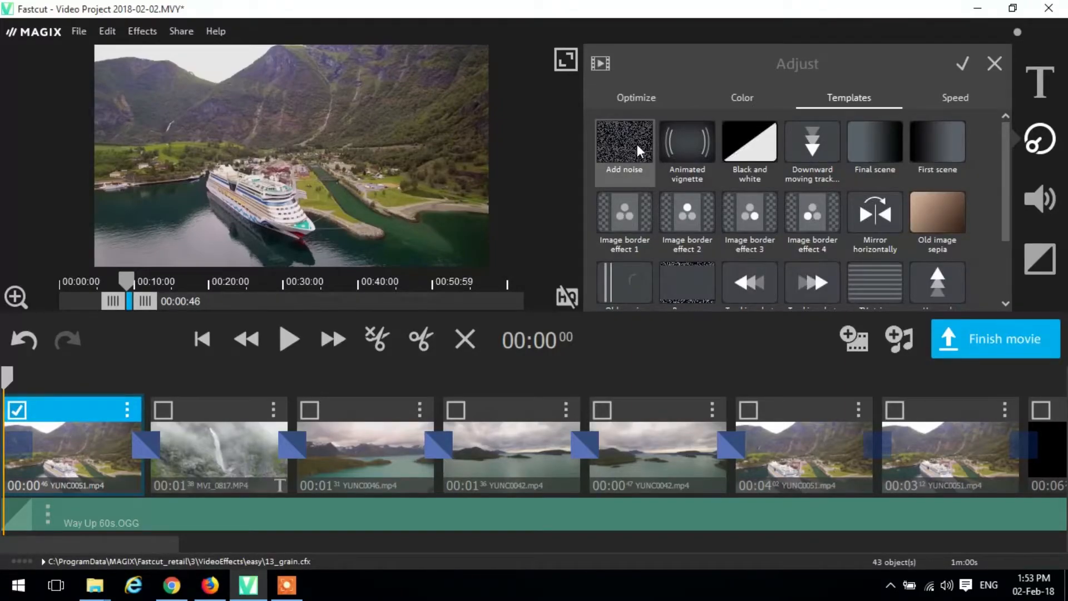
pyautogui.moveTo(636, 145); pyautogui.dragTo(89, 410)
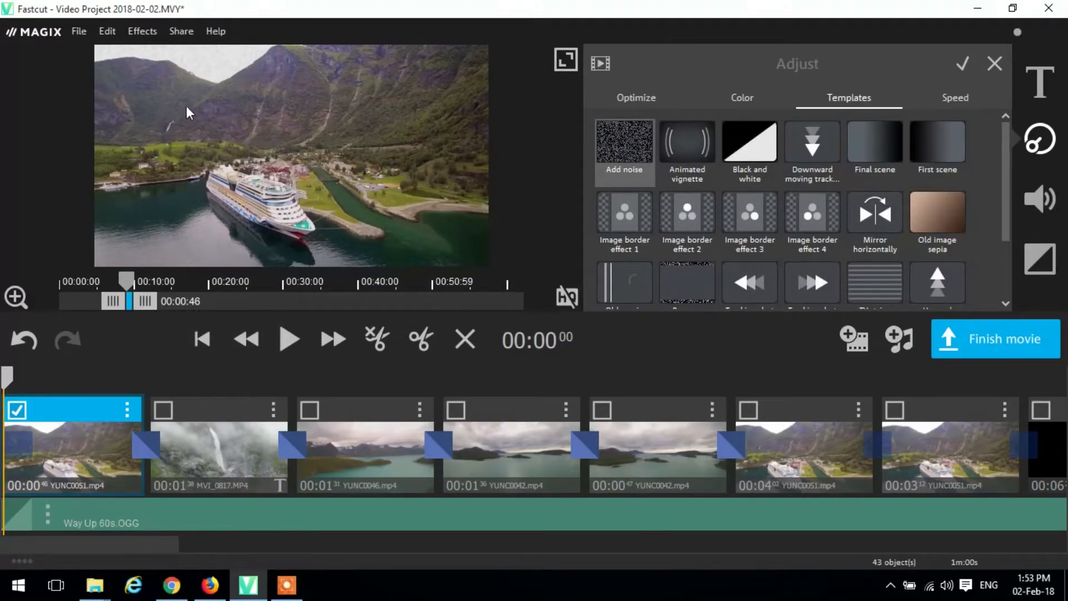
# - Review the first clip's optimization options, including the lens correction choices, keeping No lens correction
pyautogui.click(657, 100)
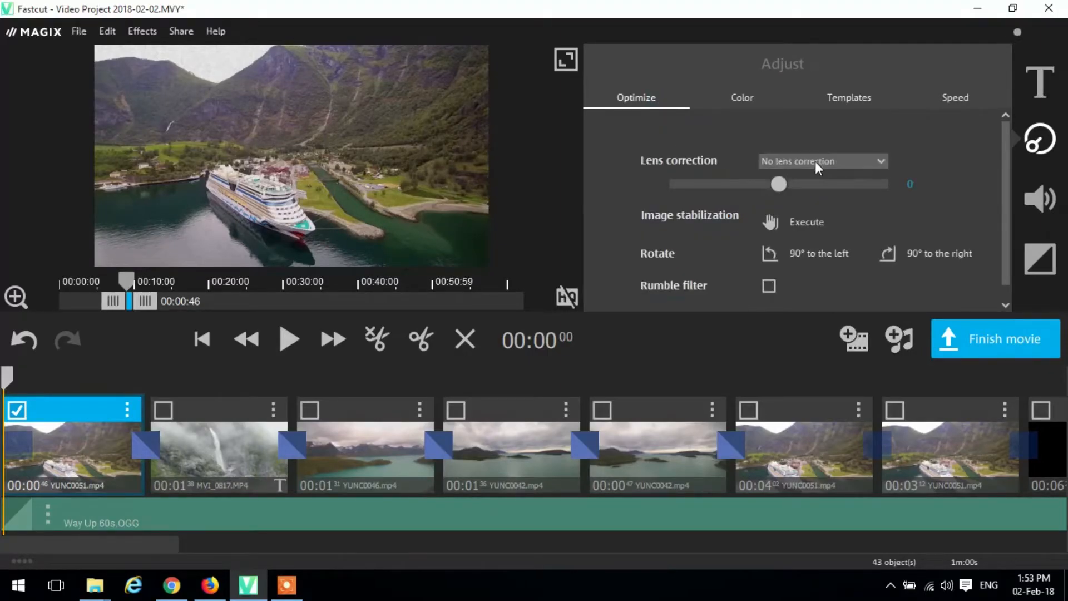
pyautogui.click(815, 162)
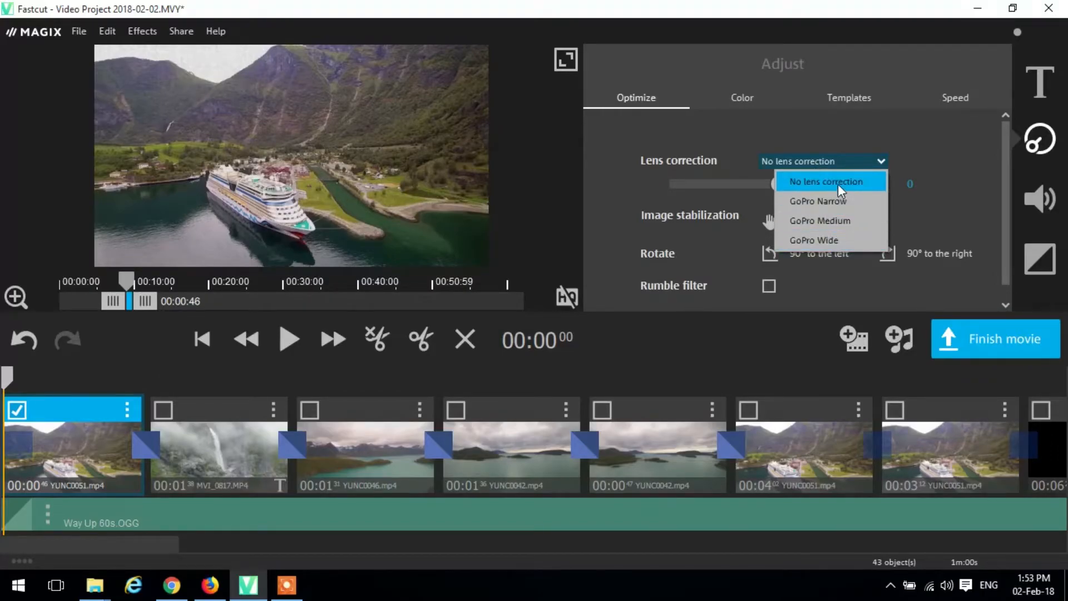
pyautogui.click(906, 208)
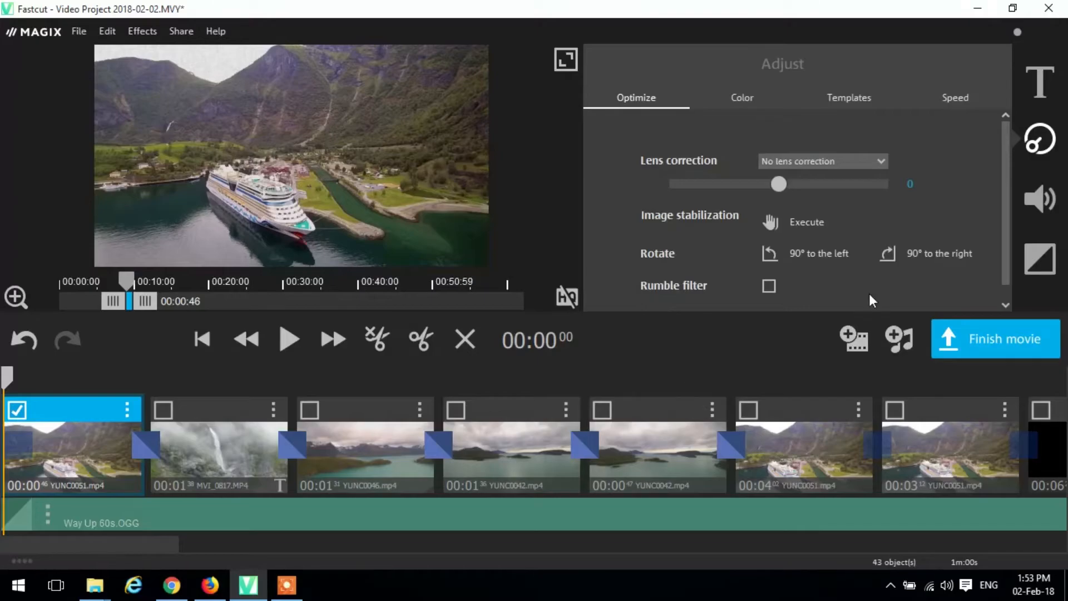
pyautogui.moveTo(1005, 251); pyautogui.dragTo(1006, 267)
# - Close the current video project without saving its changes and relaunch MAGIX Fastcut from the desktop
pyautogui.click(1053, 9)
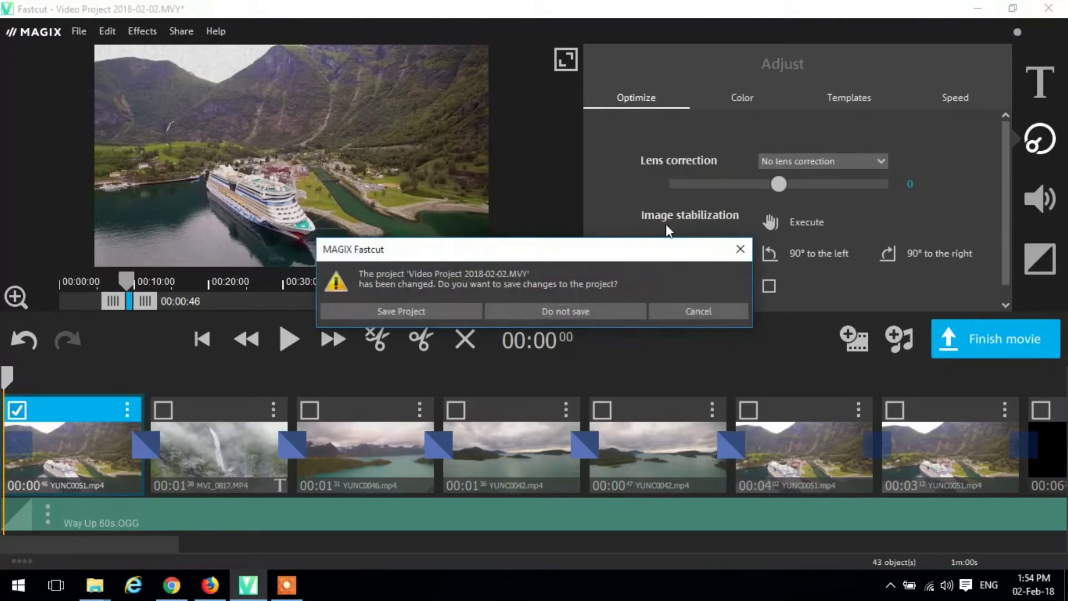
pyautogui.click(562, 309)
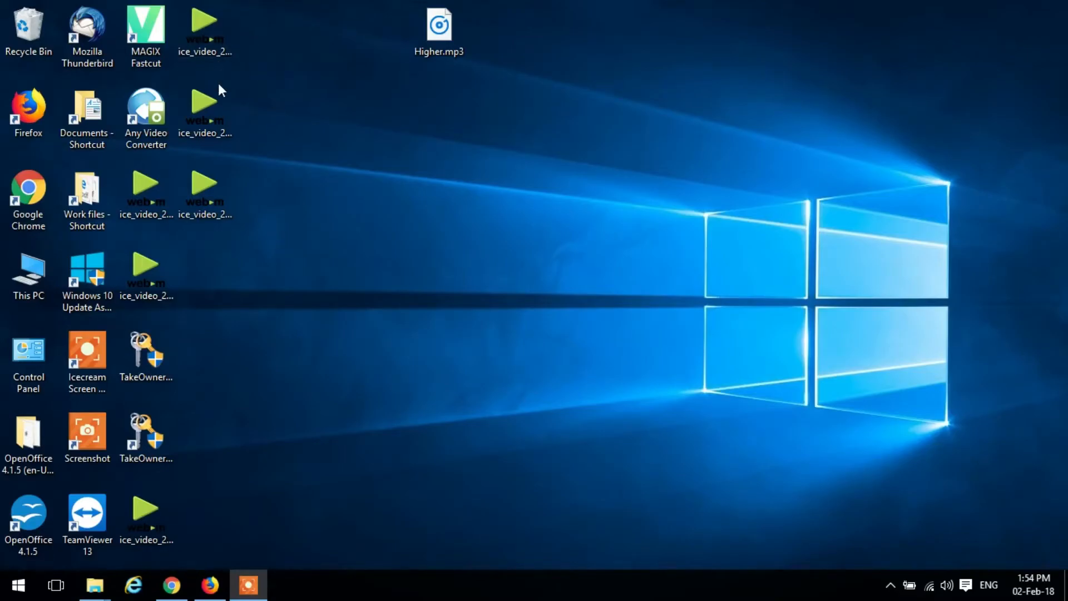
pyautogui.doubleClick(135, 38)
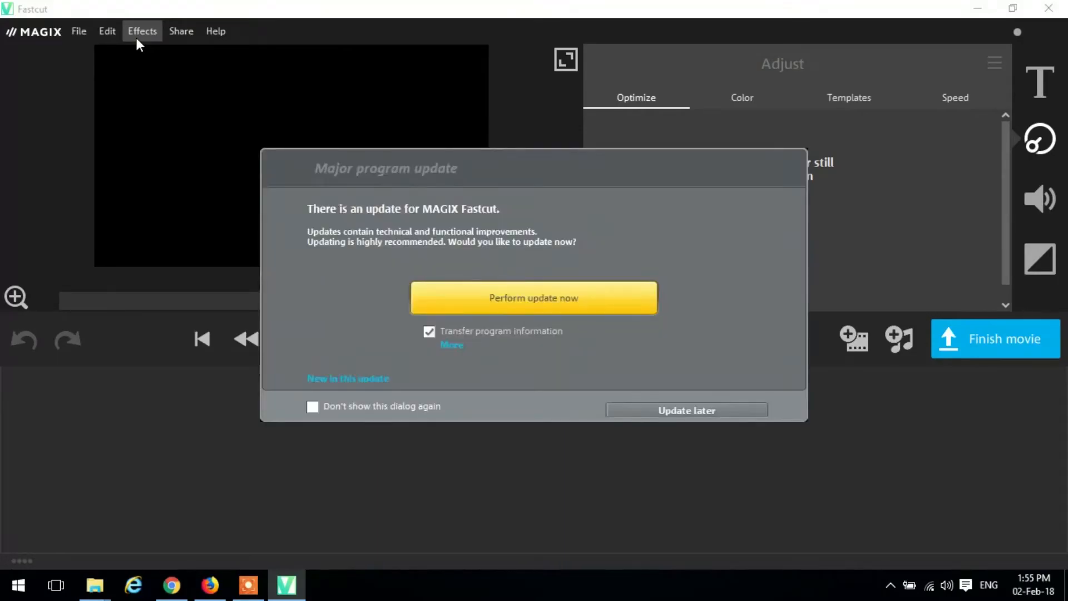
# - Postpone the program update with its dialog set not to show again, and create a new video project
pyautogui.click(312, 408)
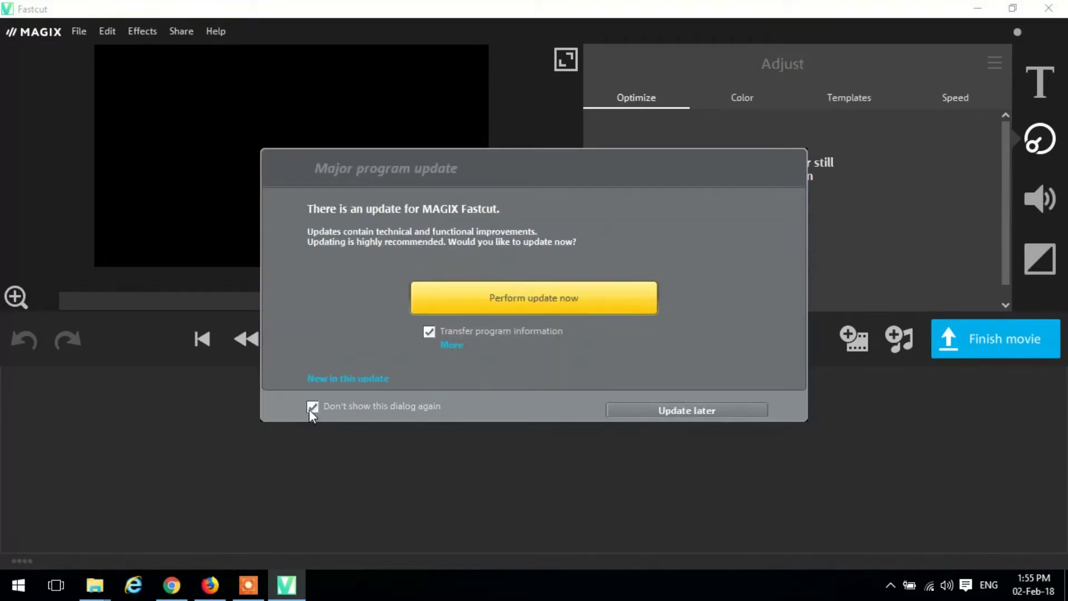
pyautogui.click(666, 413)
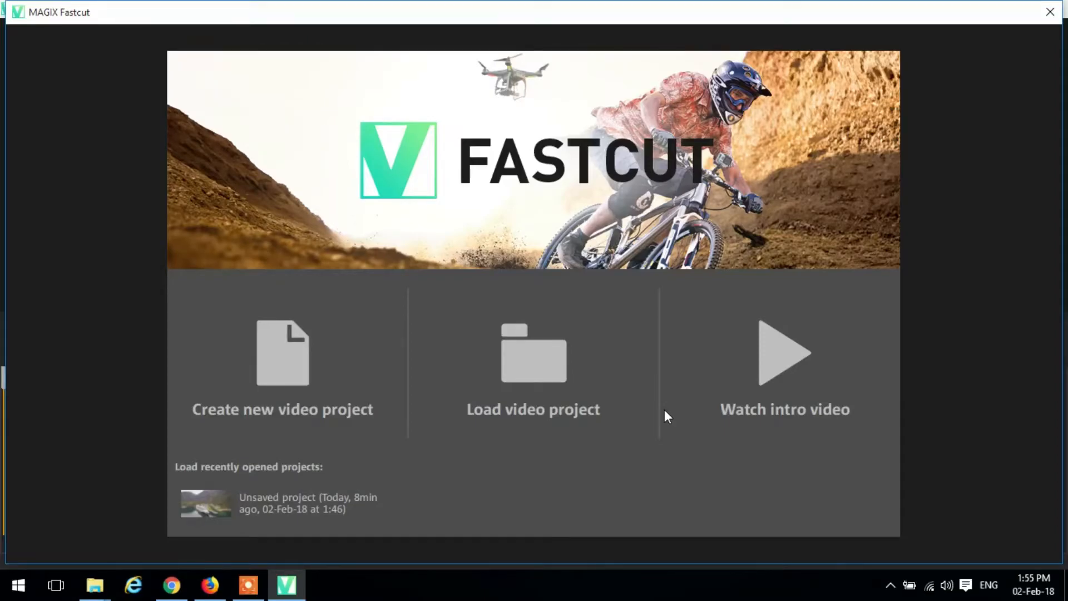
pyautogui.click(301, 390)
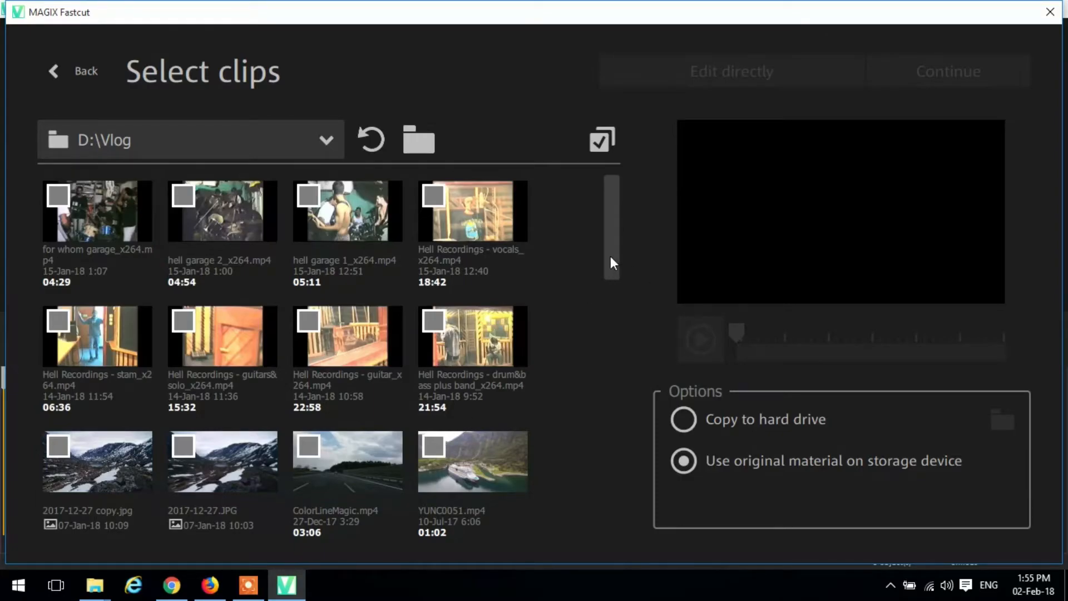
# - Select the clips YUNC0051.mp4, YUNC0046.mp4, MVI_0817.MP4, MVI_0660.MP4 and YUNC0042.mp4 from D:\Vlog for the project
pyautogui.moveTo(610, 257); pyautogui.dragTo(610, 300)
pyautogui.click(440, 293)
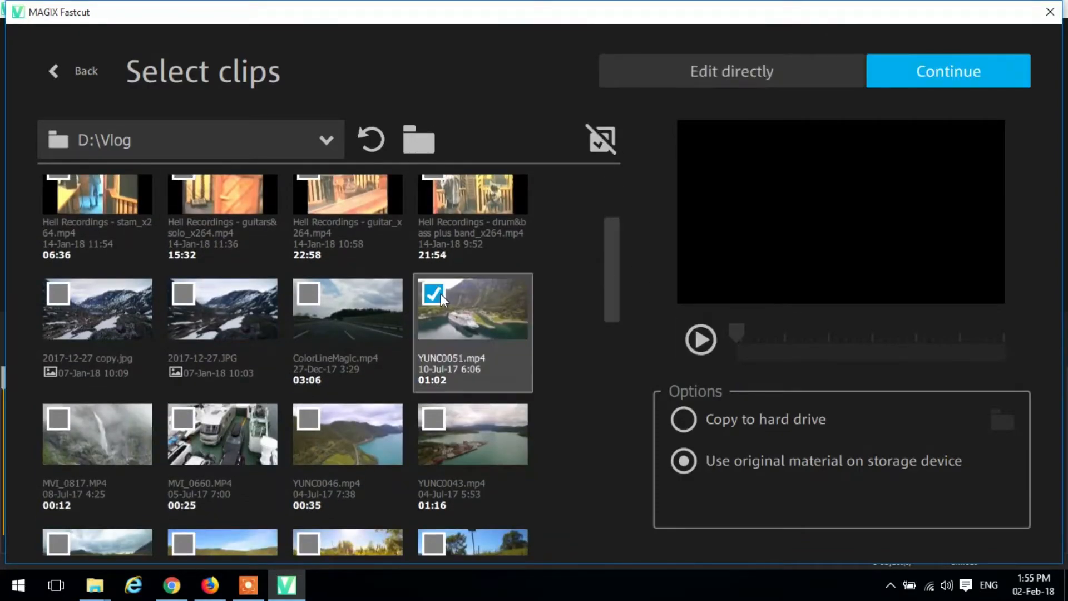
pyautogui.click(309, 420)
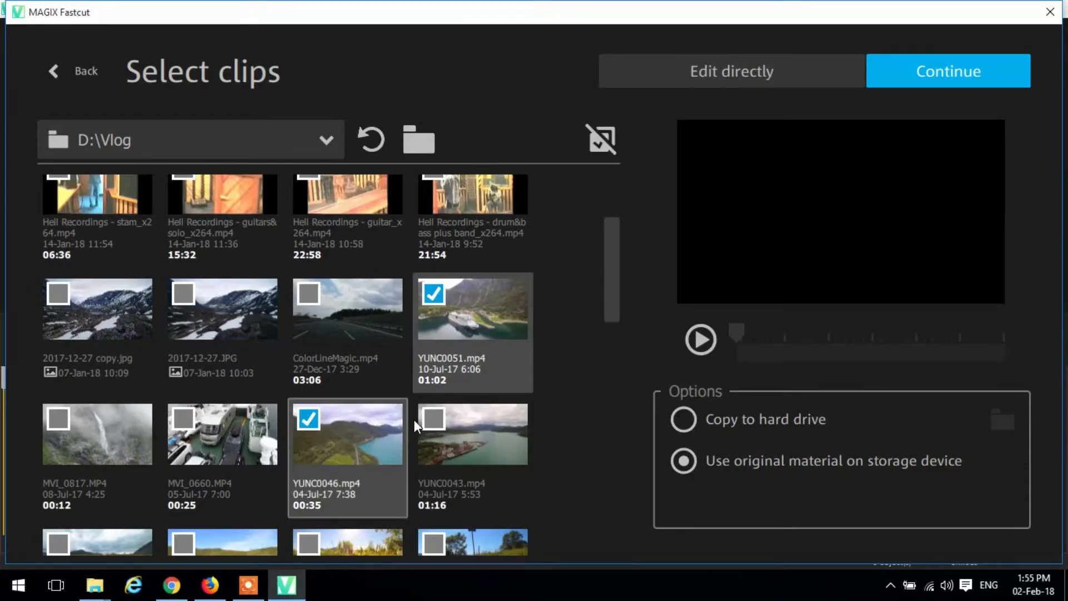
pyautogui.click(59, 424)
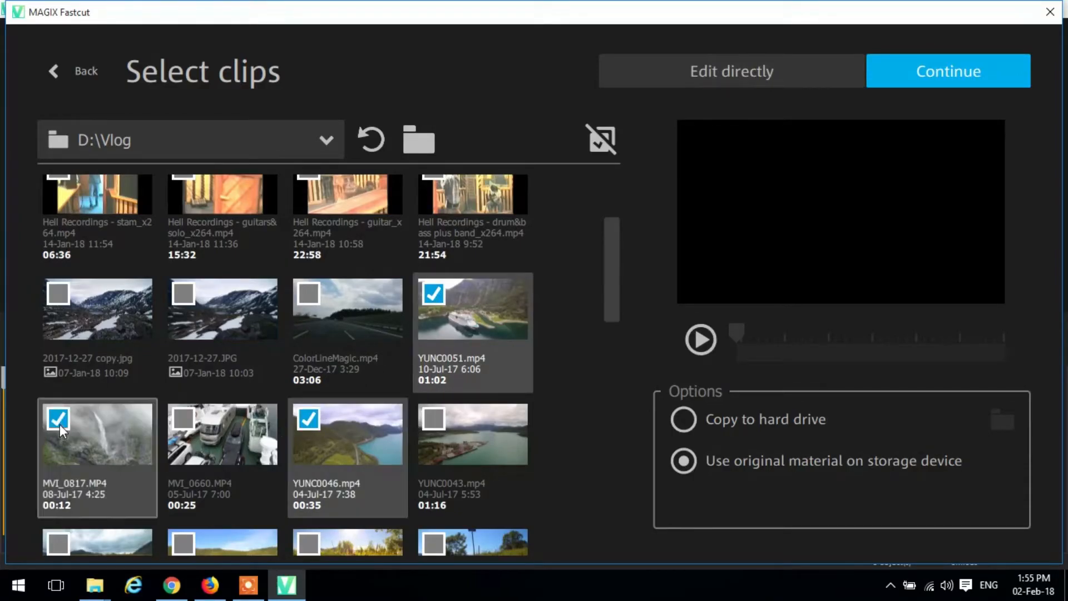
pyautogui.click(184, 428)
pyautogui.moveTo(613, 295); pyautogui.dragTo(614, 339)
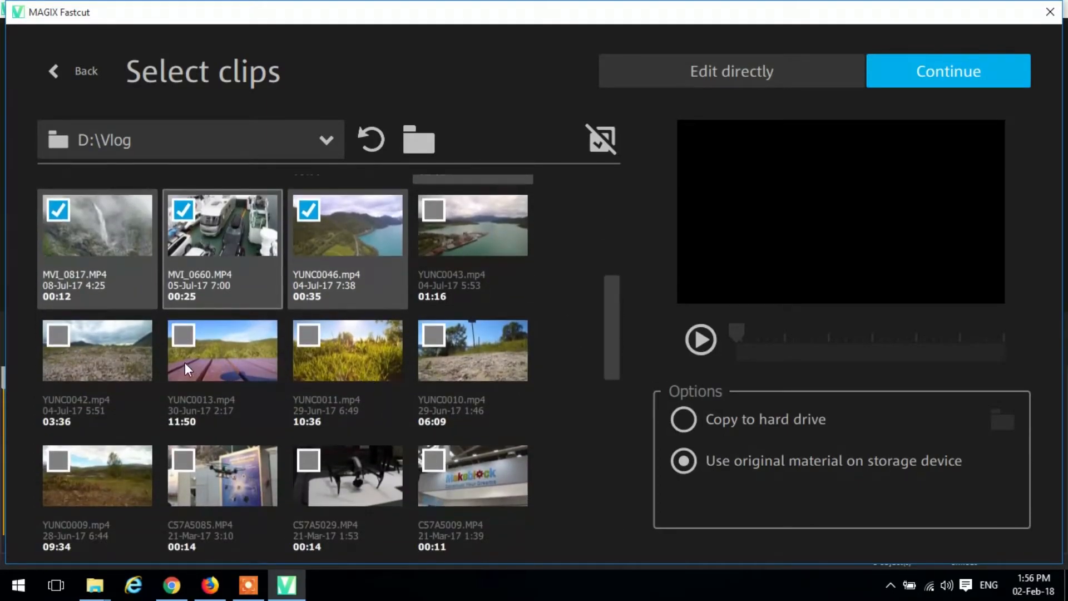
pyautogui.click(60, 335)
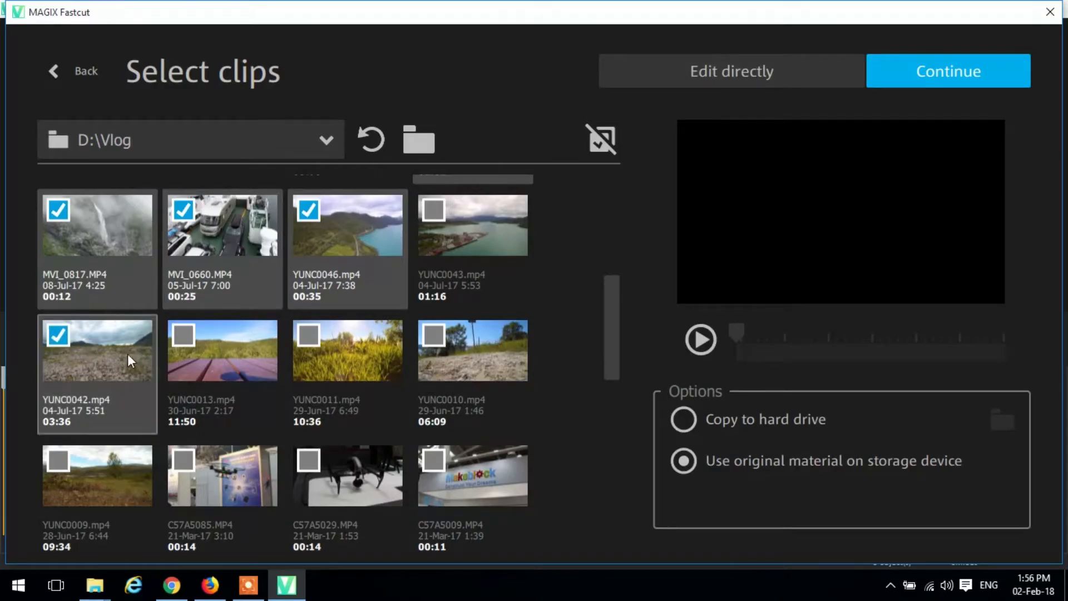
# - Preview YUNC0013.mp4 and scrub to about the four-minute mark without including the clip in the project
pyautogui.click(258, 363)
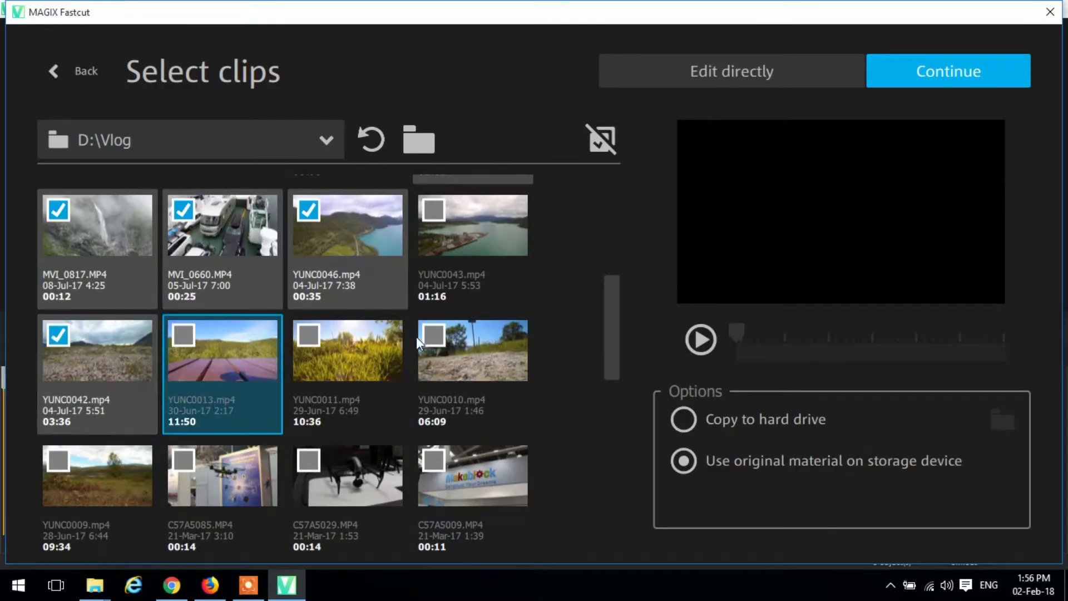
pyautogui.click(709, 343)
pyautogui.click(717, 336)
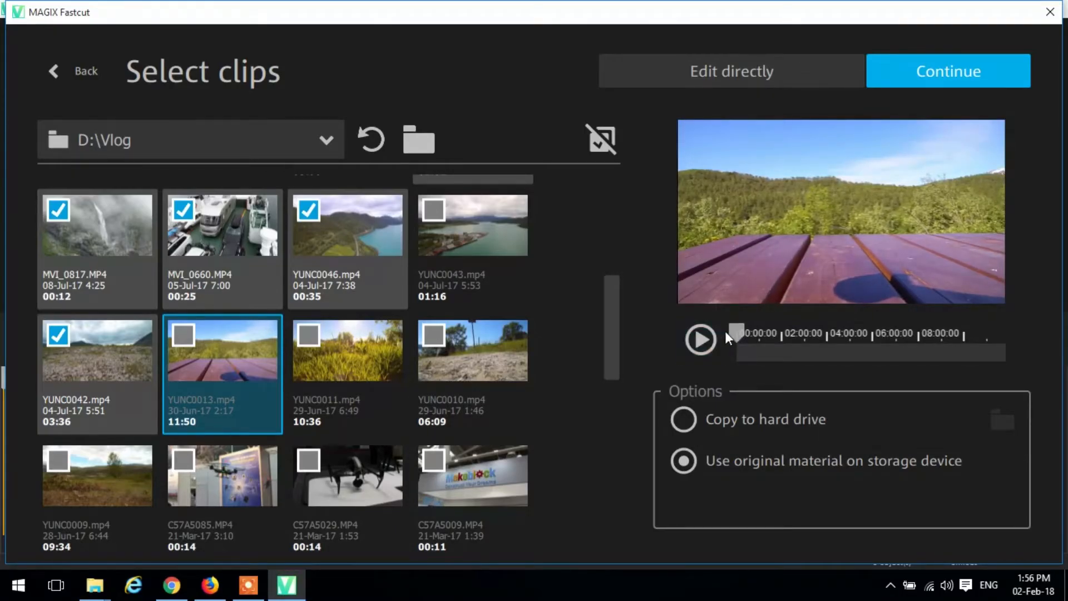
pyautogui.moveTo(737, 332); pyautogui.dragTo(827, 332)
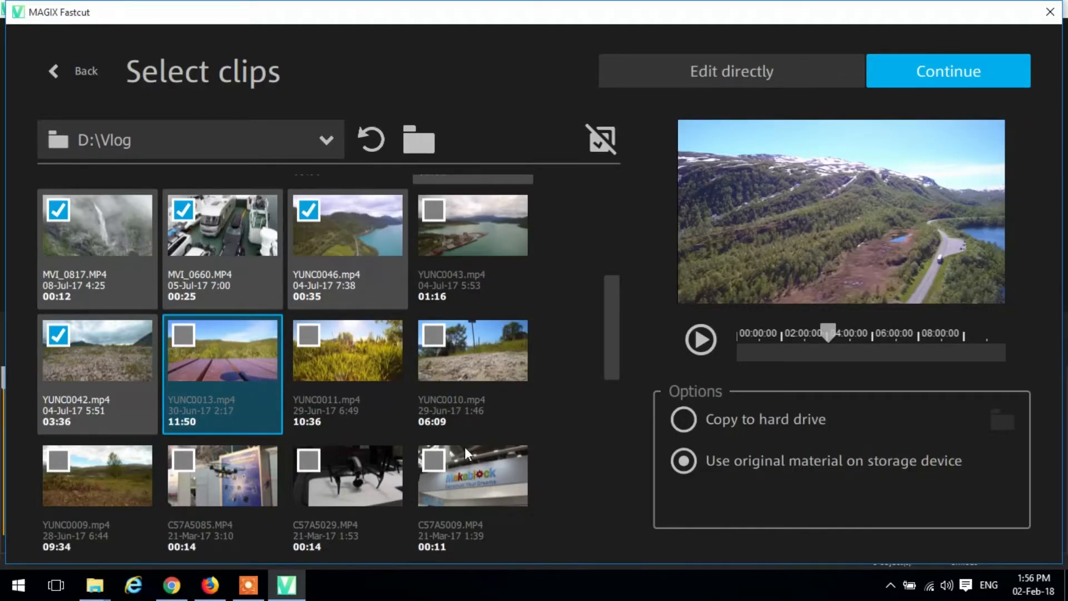
# - Include the waterfall clip P7251252.MOV in the selection and continue to choosing clip highlights
pyautogui.moveTo(610, 329); pyautogui.dragTo(611, 351)
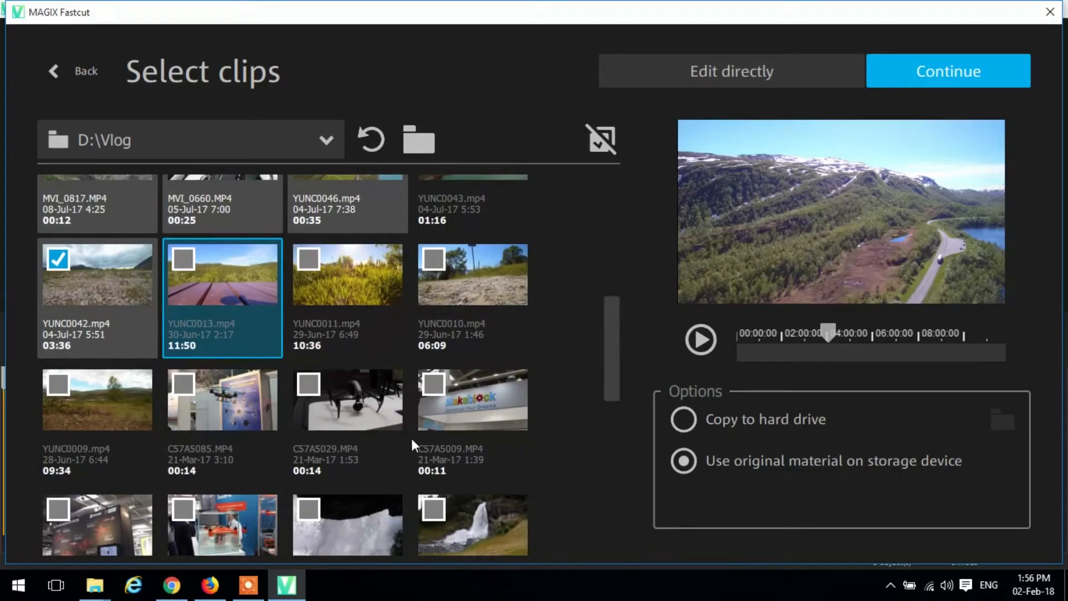
pyautogui.moveTo(608, 399); pyautogui.dragTo(624, 448)
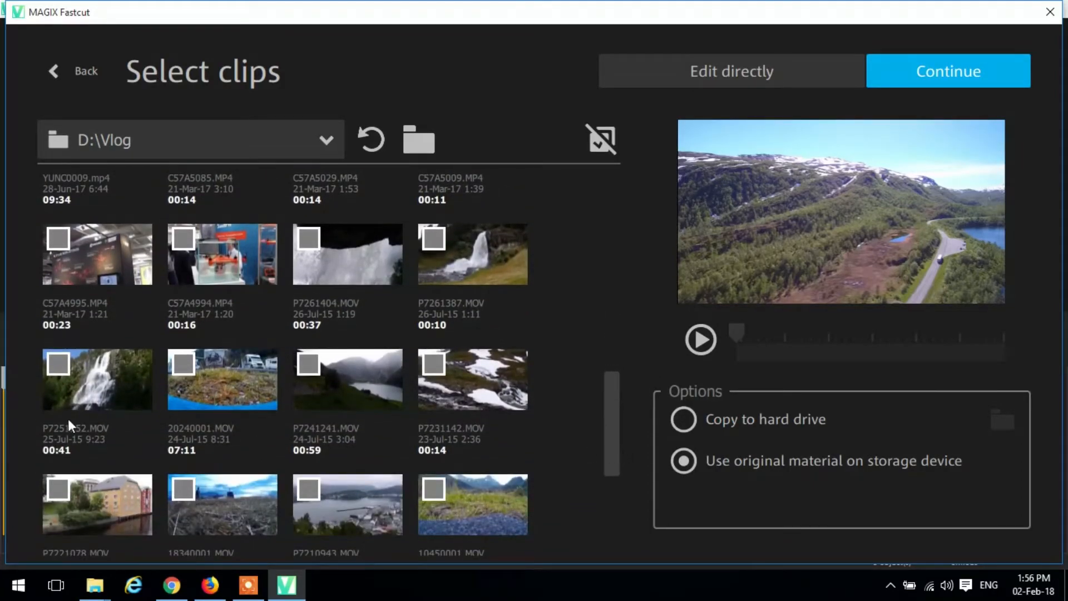
pyautogui.click(62, 370)
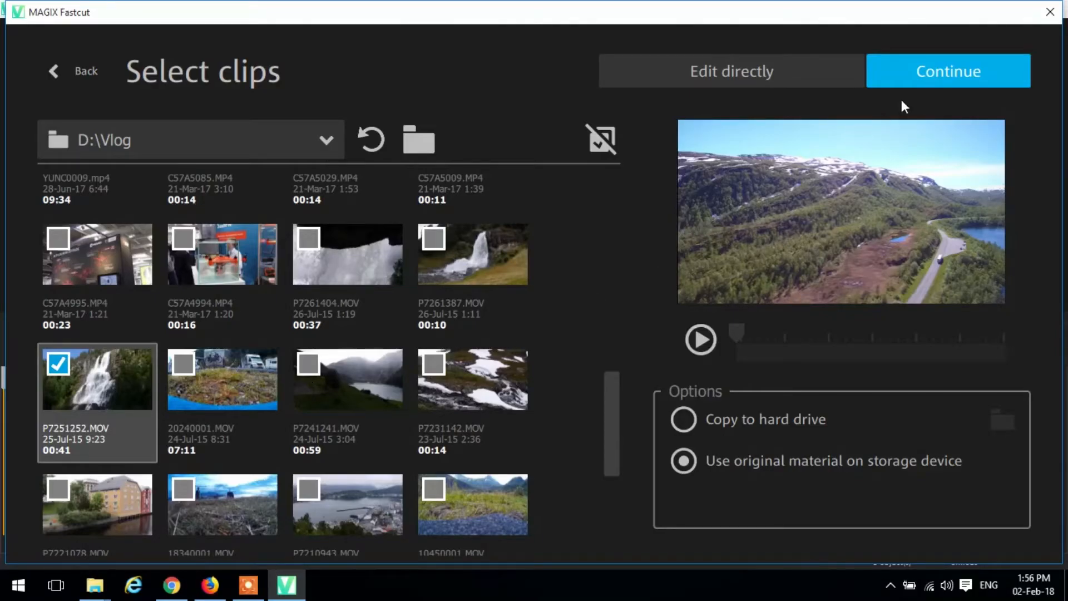
pyautogui.click(951, 72)
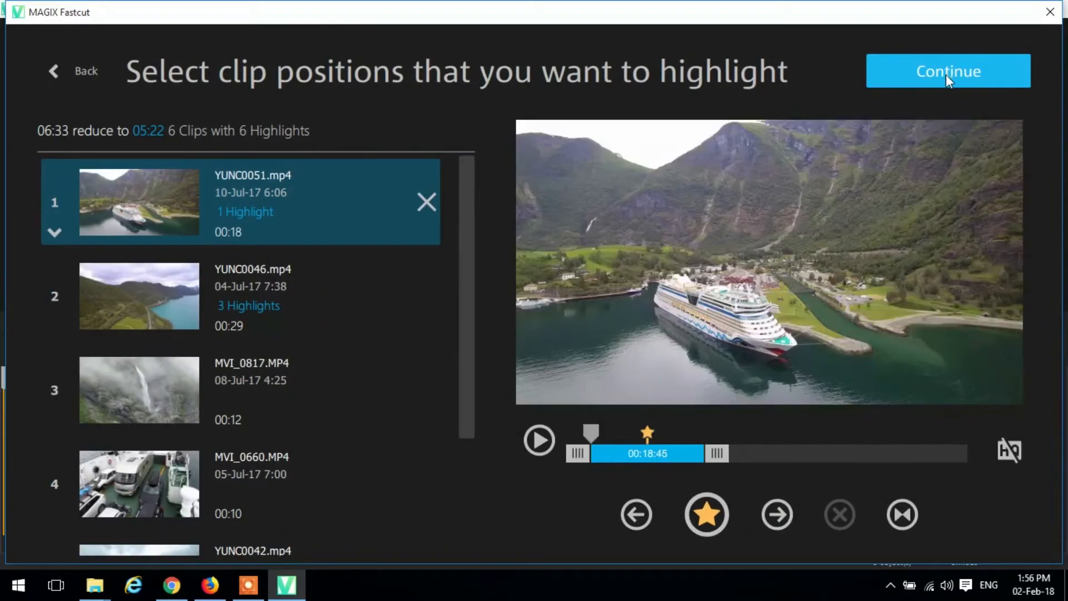
# - Check the highlights of YUNC0046.mp4 and YUNC0051.mp4, keep them, and continue to the template choice
pyautogui.click(355, 298)
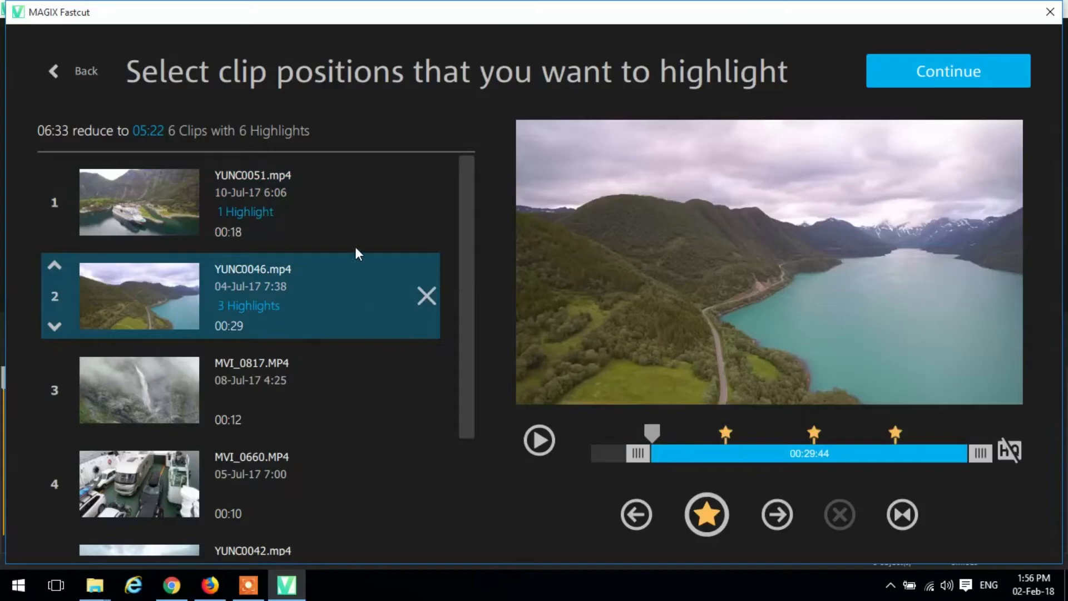
pyautogui.click(349, 214)
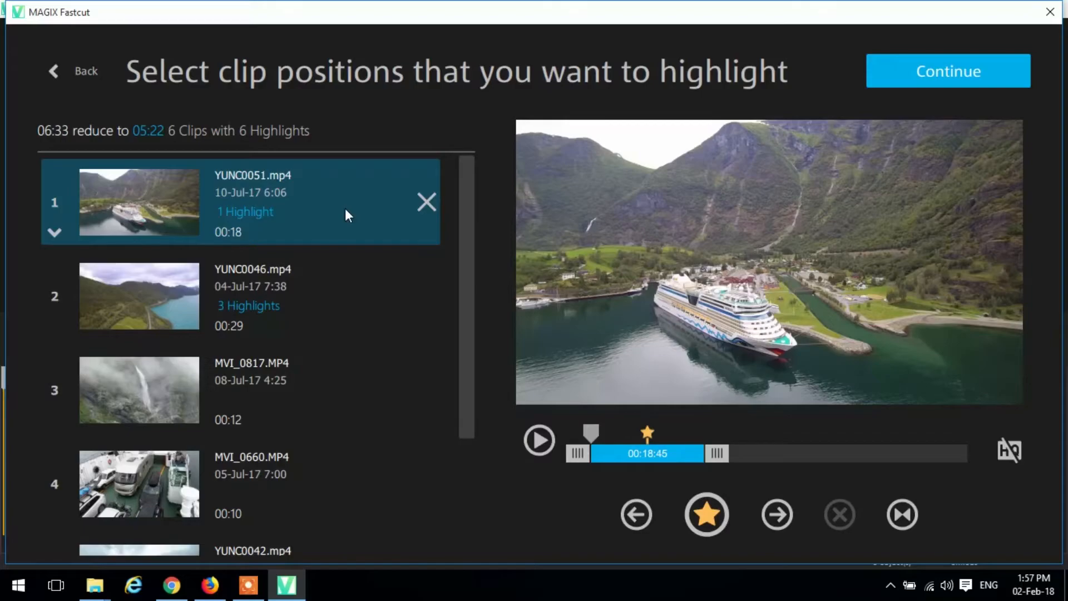
pyautogui.click(969, 71)
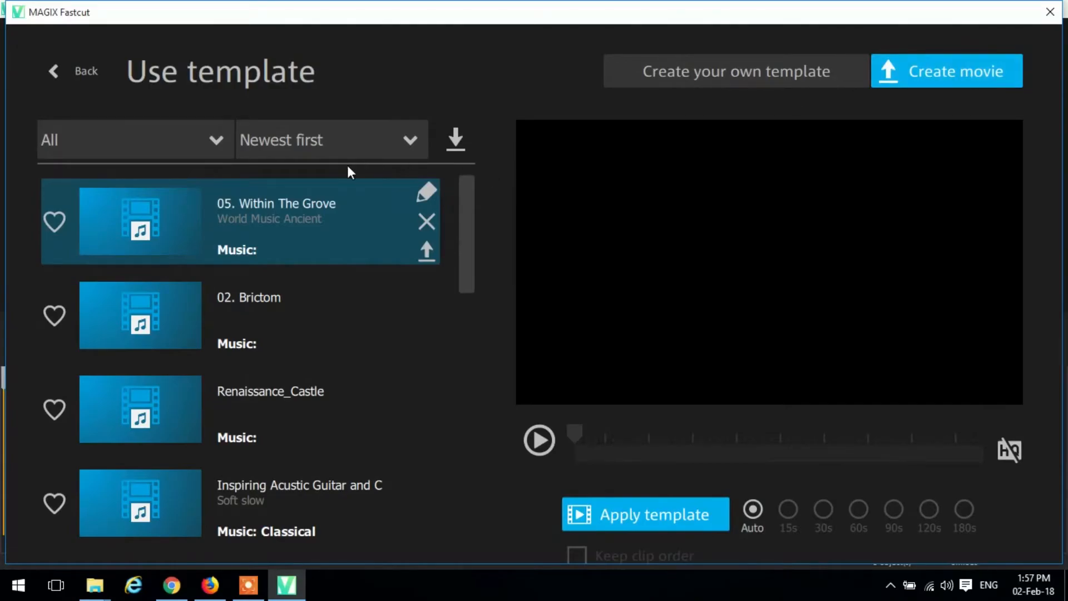
# - Browse the existing templates and start creating a custom template with Higher.mp3 from the Desktop as its music
pyautogui.moveTo(473, 226); pyautogui.dragTo(481, 488)
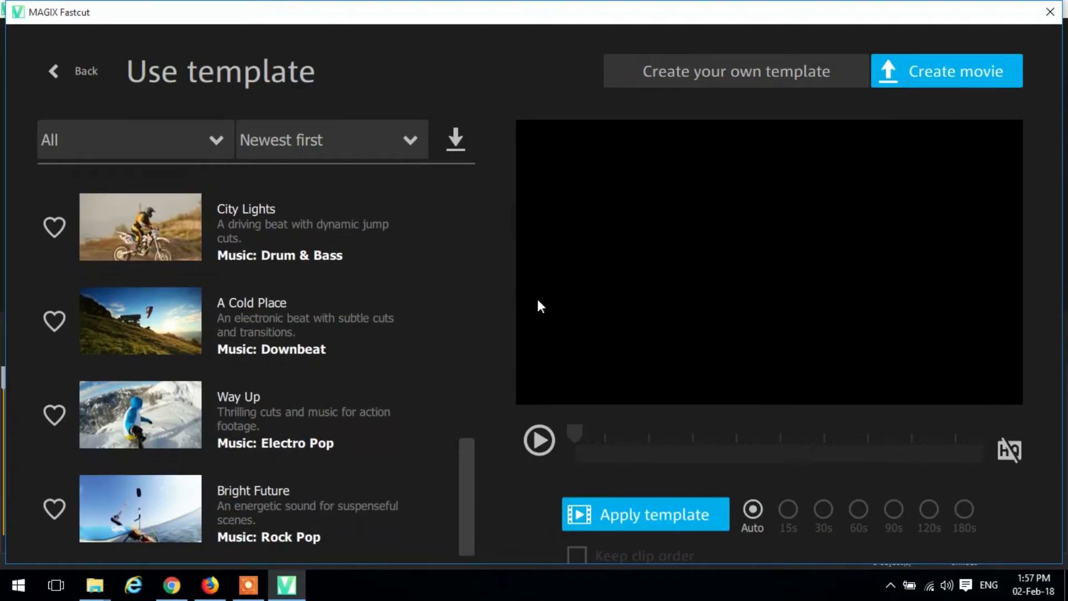
pyautogui.click(718, 78)
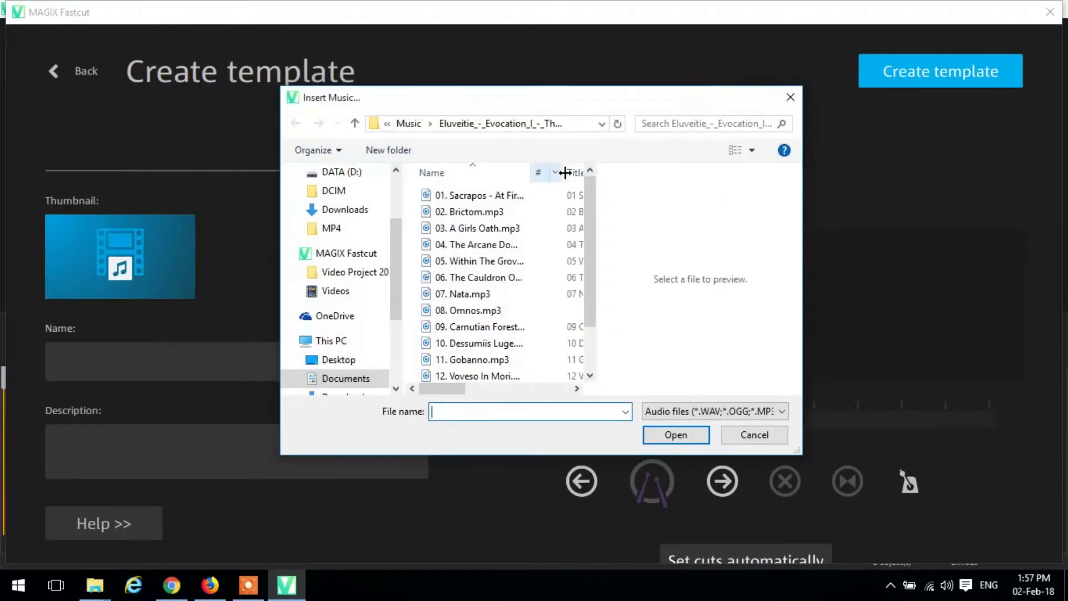
pyautogui.click(340, 360)
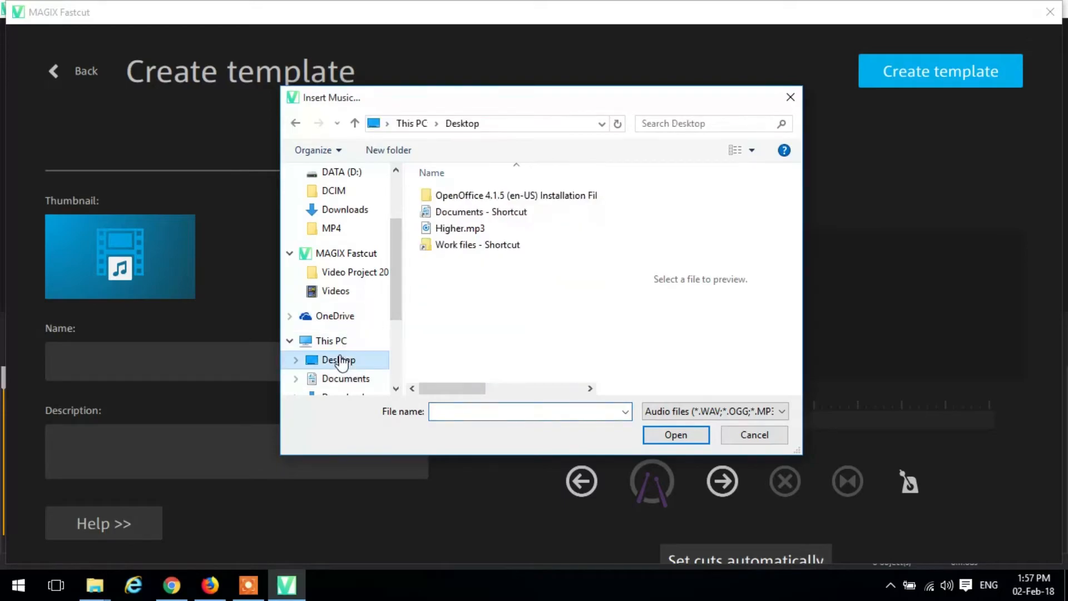
pyautogui.click(475, 235)
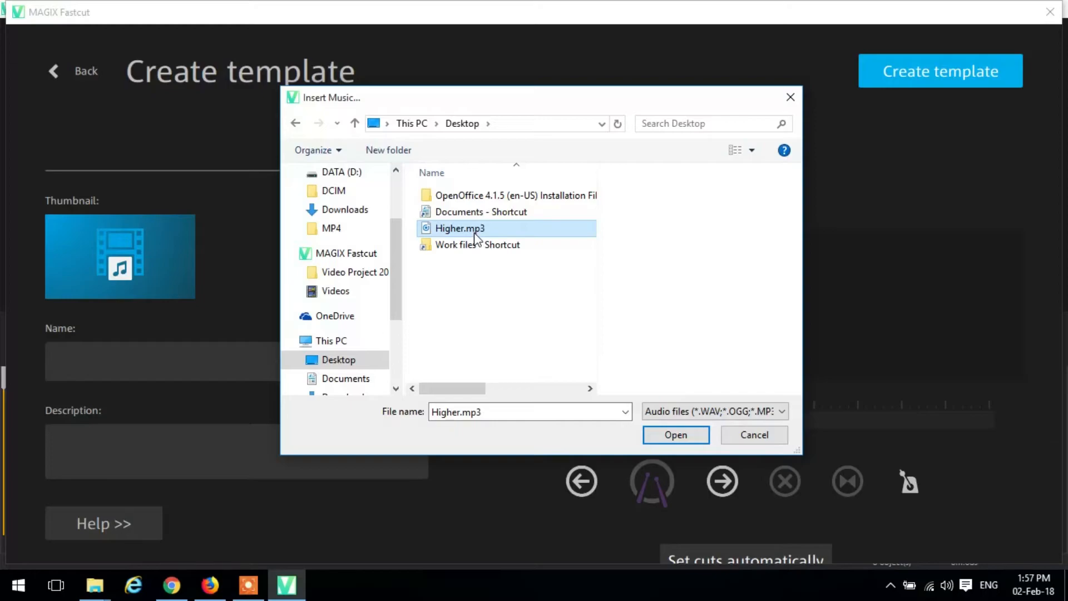
pyautogui.click(667, 439)
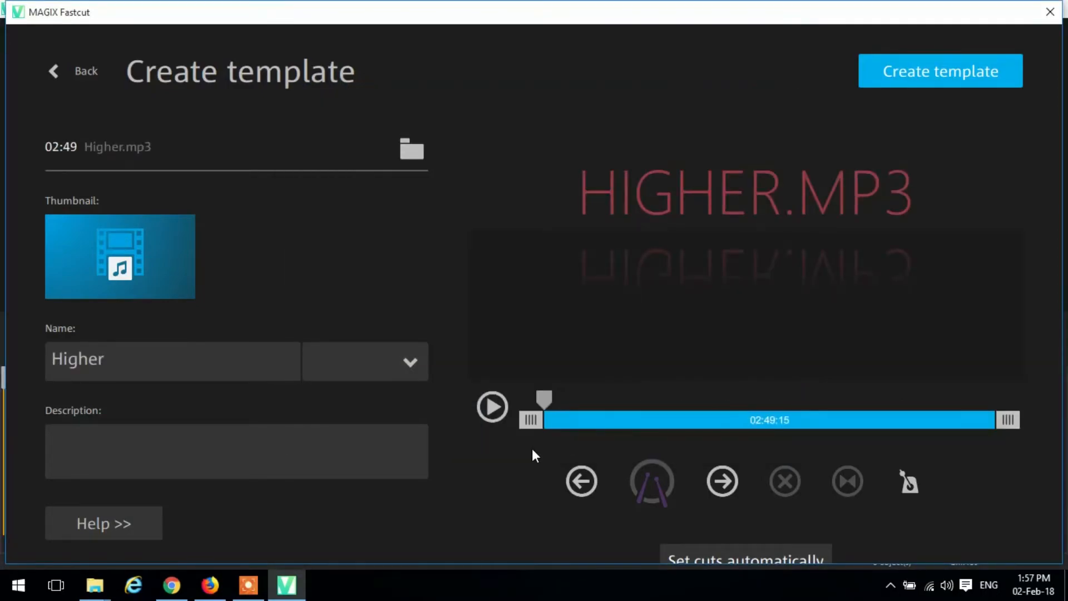
# - Play the start of the Higher.mp3 track briefly, try to set a cut there, and return the playhead to the start
pyautogui.click(498, 416)
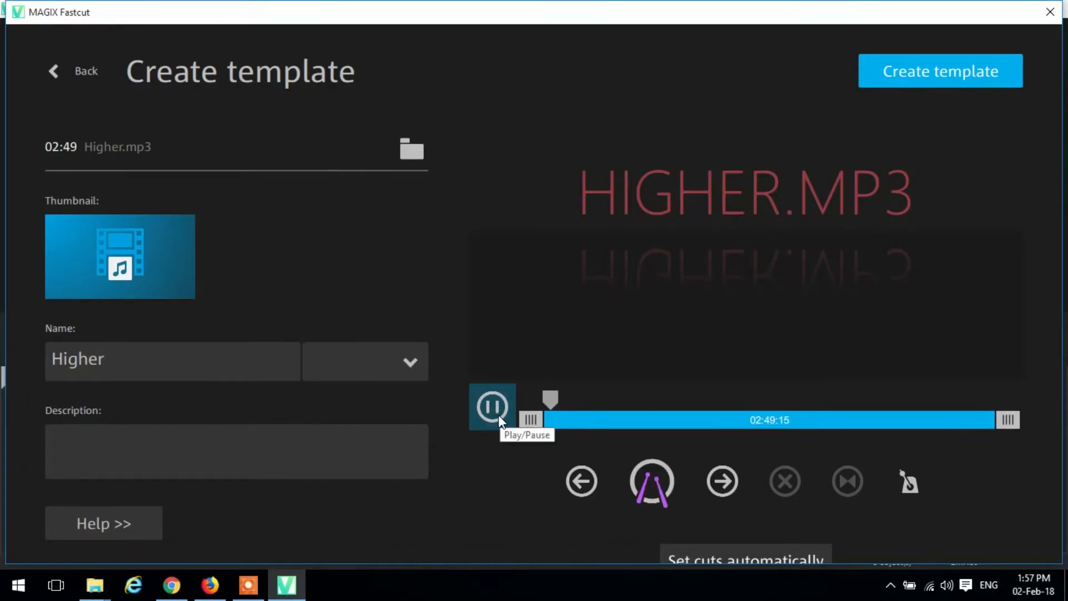
pyautogui.click(499, 418)
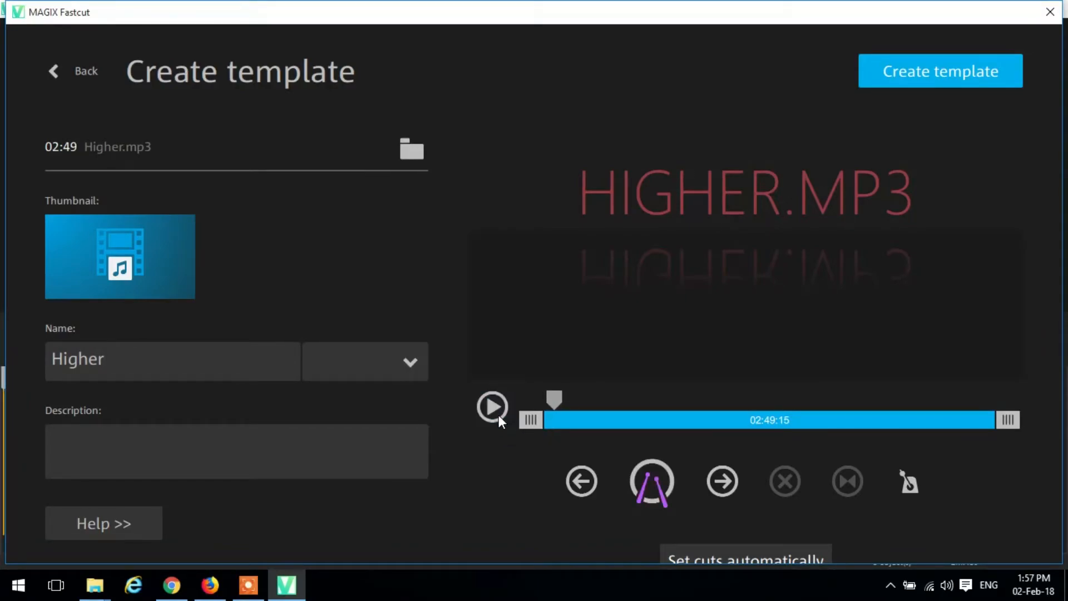
pyautogui.click(646, 474)
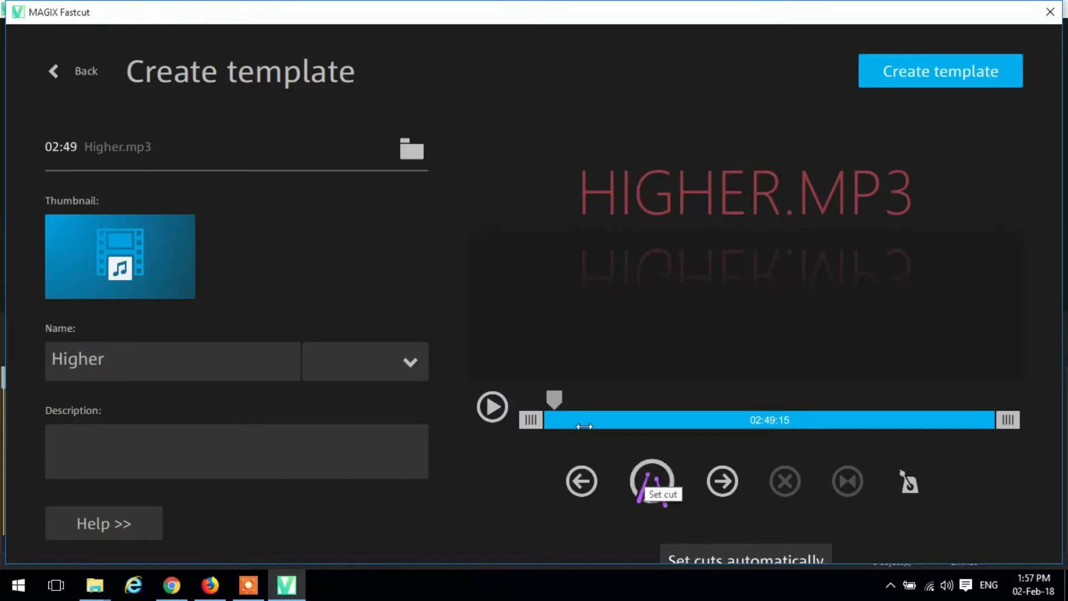
pyautogui.moveTo(558, 399); pyautogui.dragTo(548, 399)
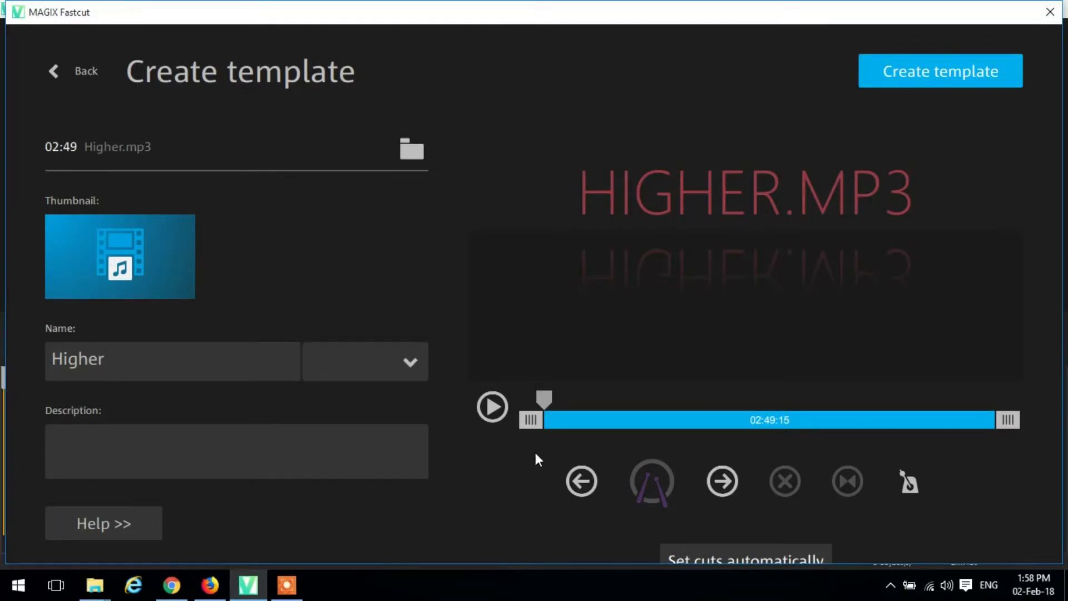
# - Play the opening of Higher.mp3, set six cuts by hand during playback, and pause
pyautogui.click(494, 408)
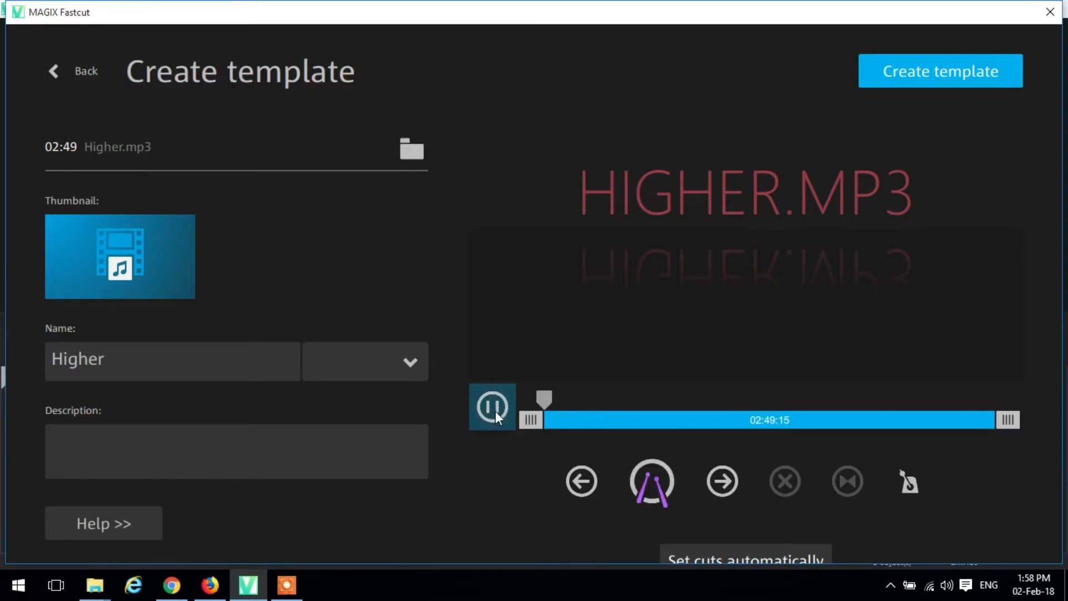
pyautogui.click(630, 468)
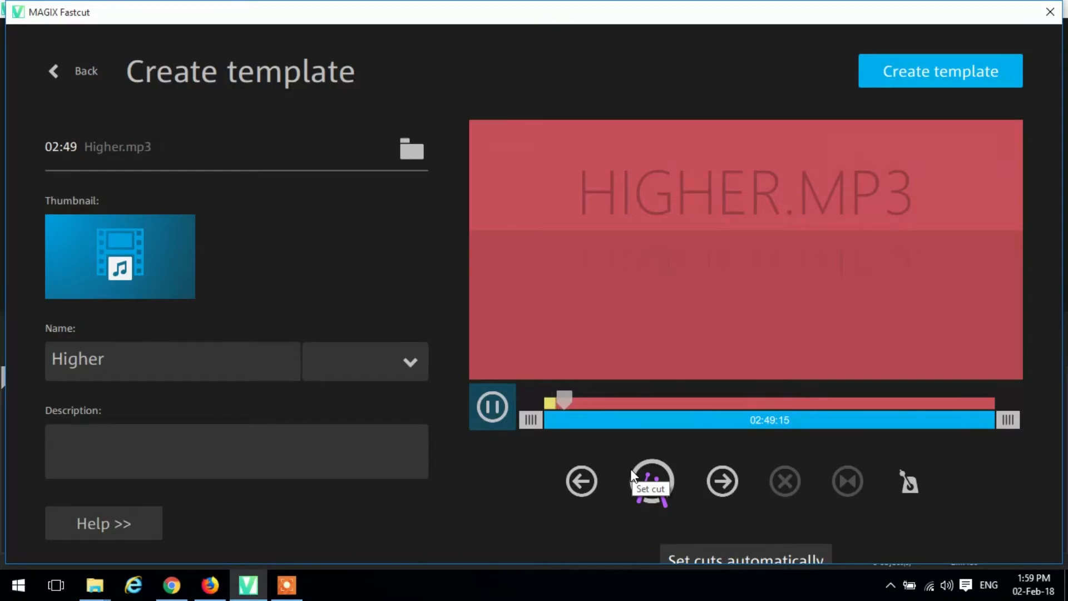
pyautogui.click(631, 471)
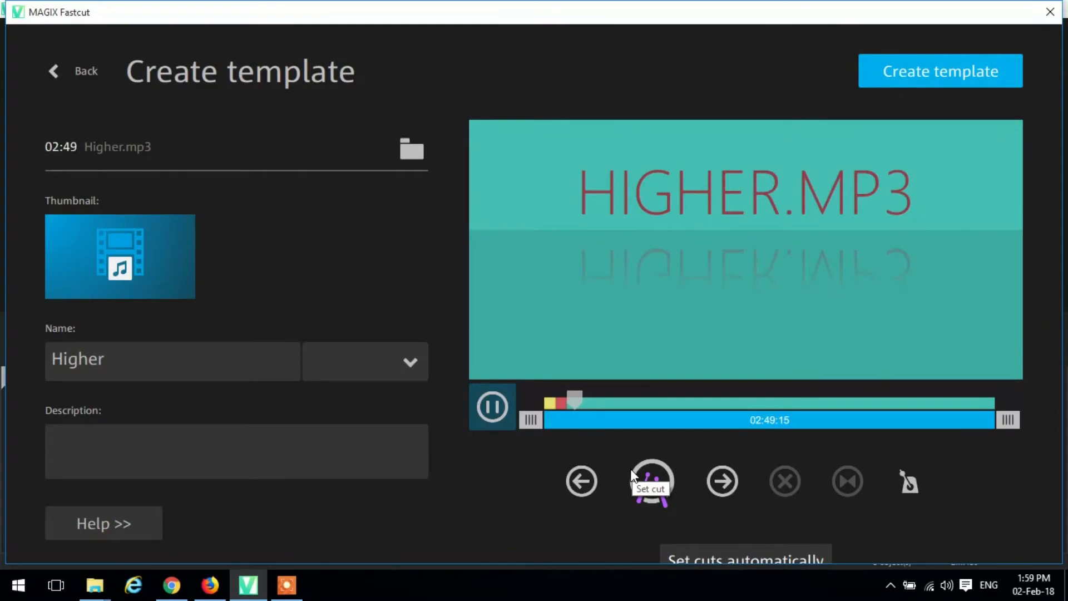
pyautogui.click(632, 474)
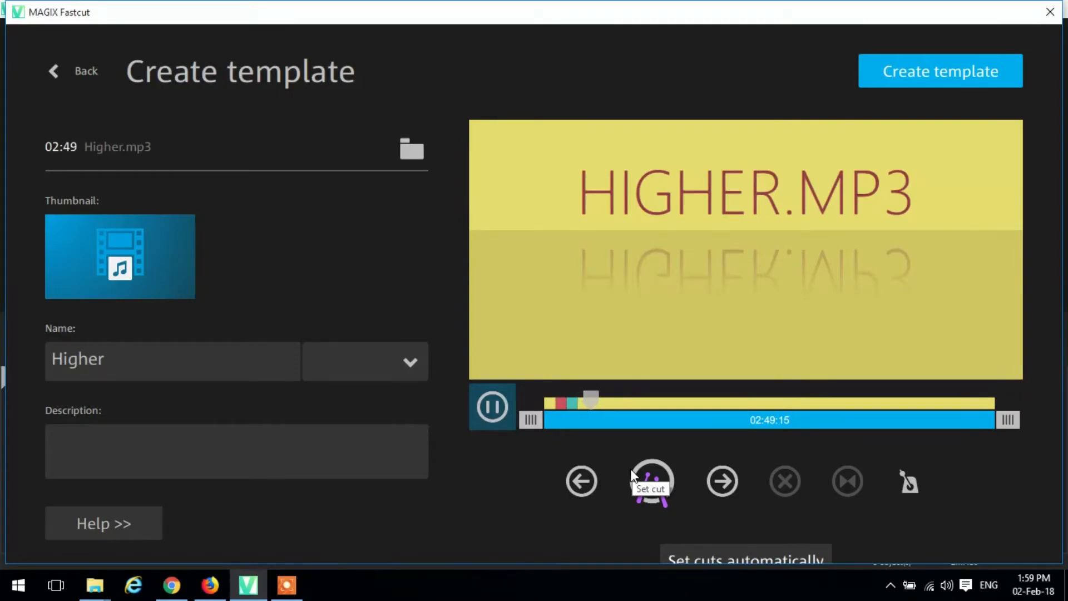
pyautogui.click(632, 474)
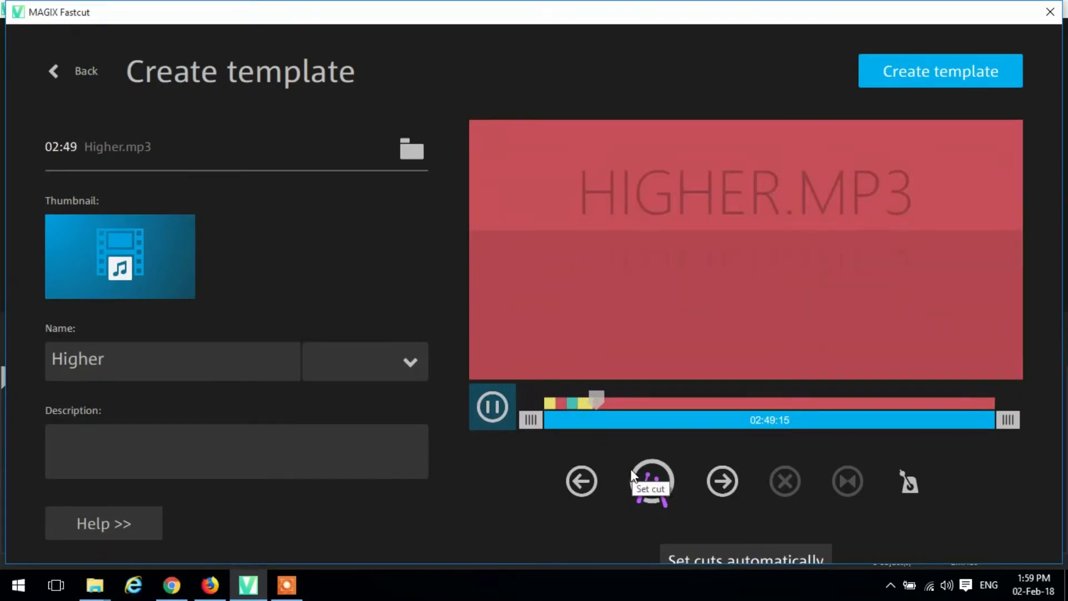
pyautogui.click(632, 474)
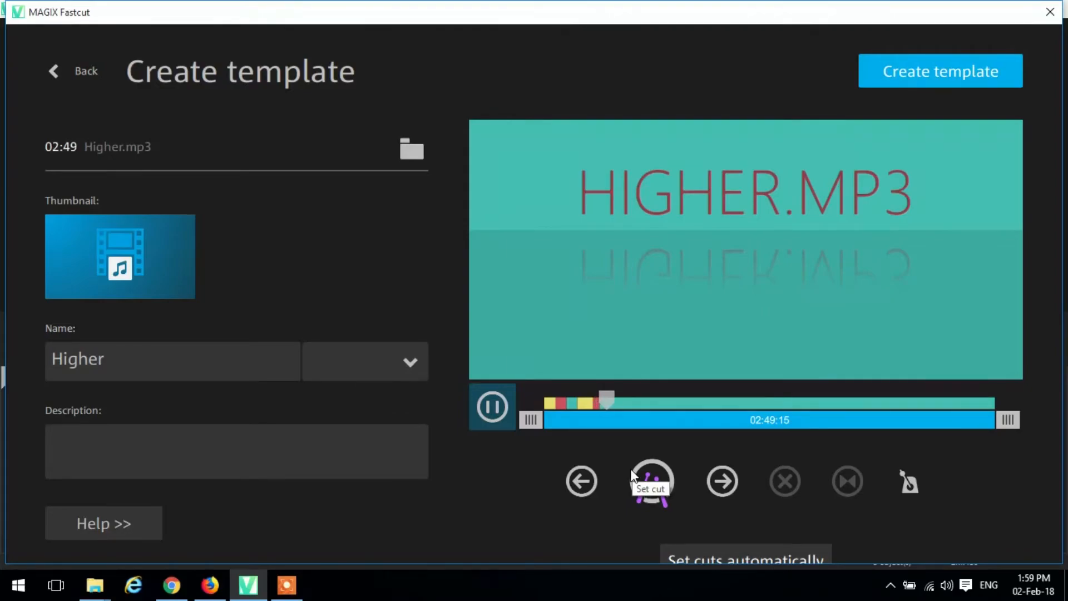
pyautogui.click(631, 474)
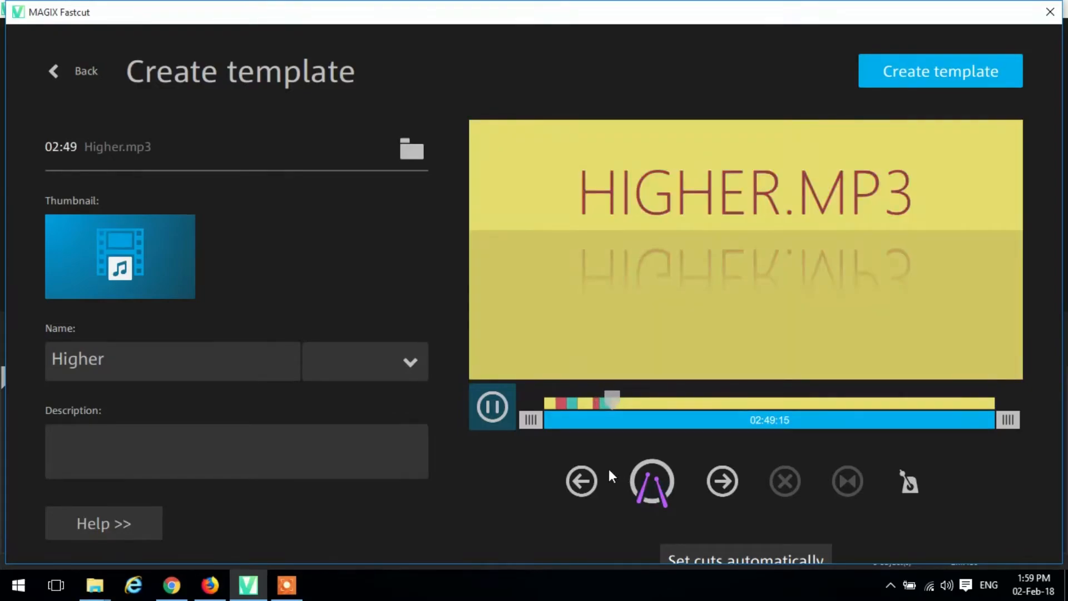
pyautogui.click(492, 407)
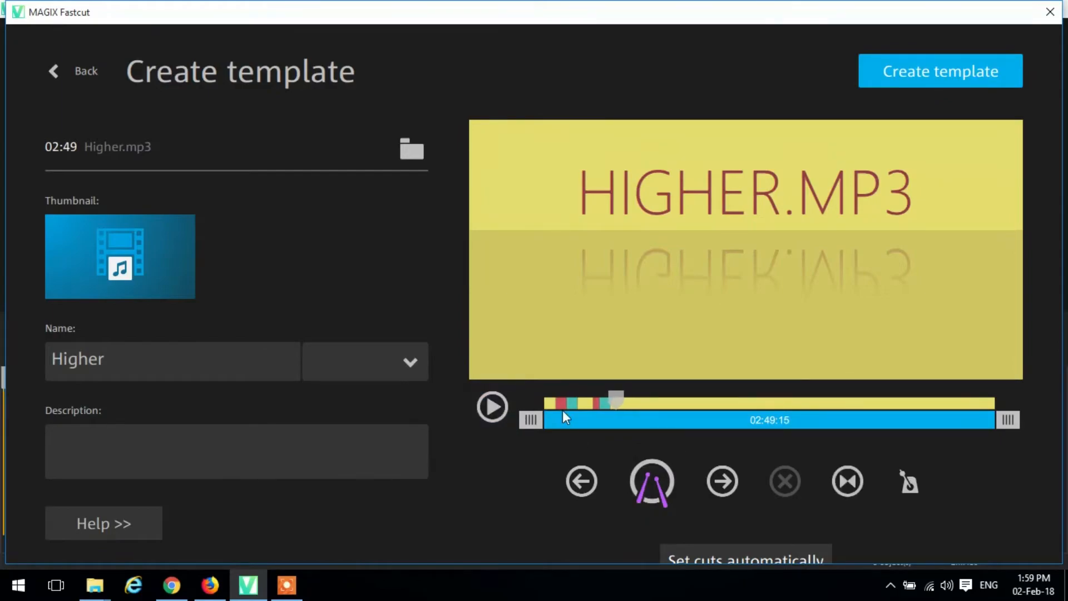
# - Go back two cuts and delete that one, then reset all the remaining manual cuts
pyautogui.click(587, 493)
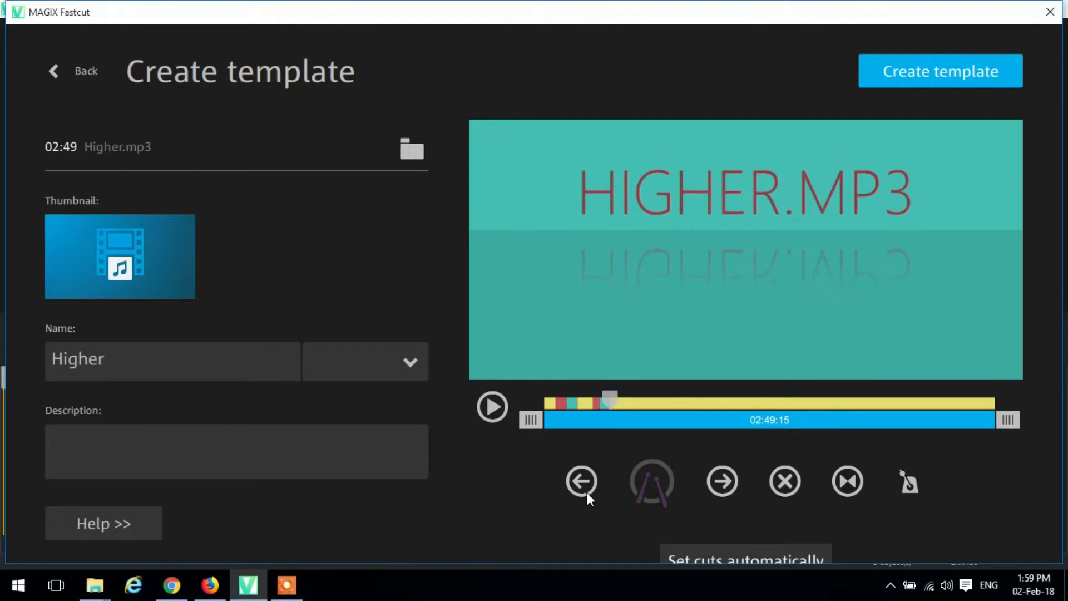
pyautogui.click(586, 493)
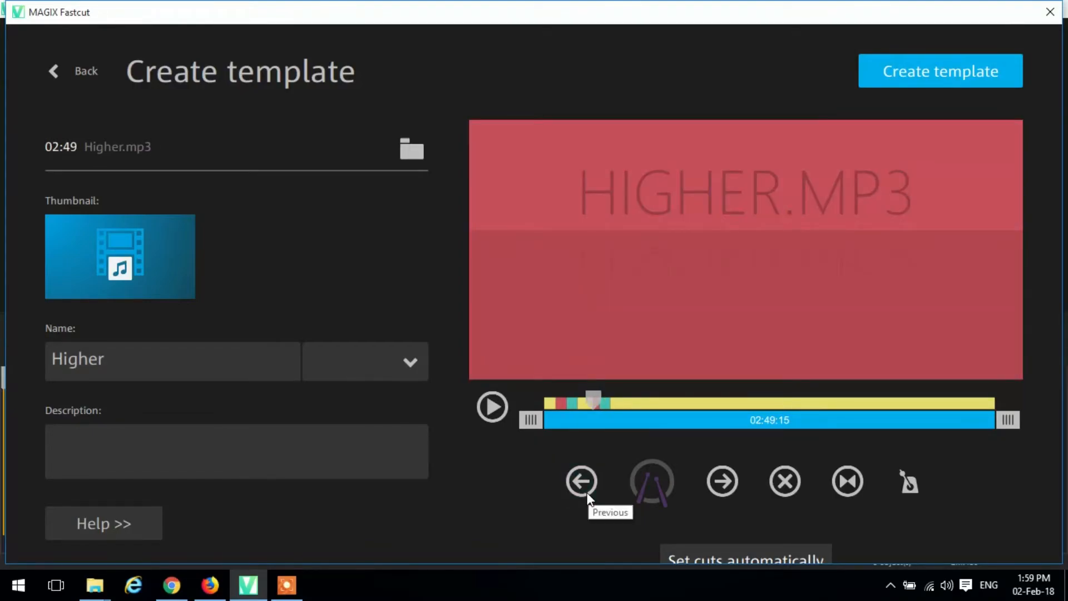
pyautogui.click(786, 492)
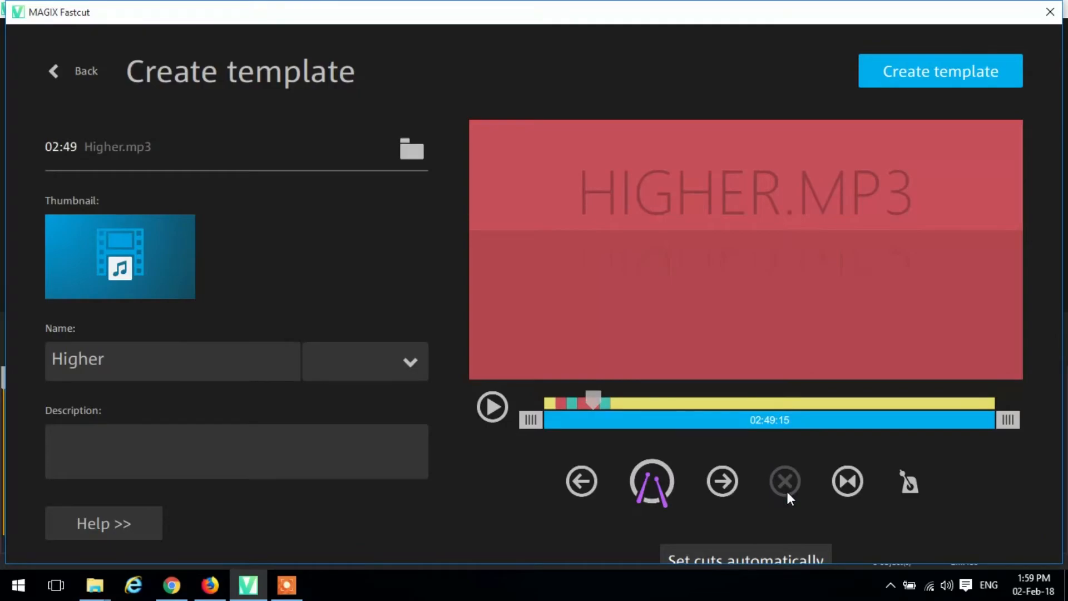
pyautogui.click(843, 480)
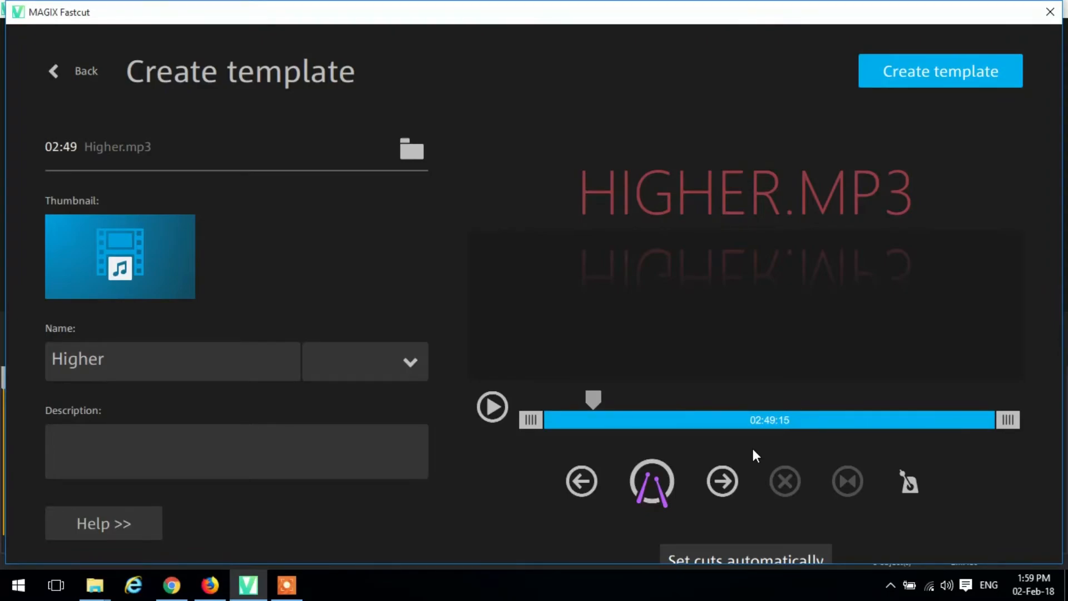
# - Enable aligning and set the cuts automatically over the whole Higher.mp3 track
pyautogui.click(906, 483)
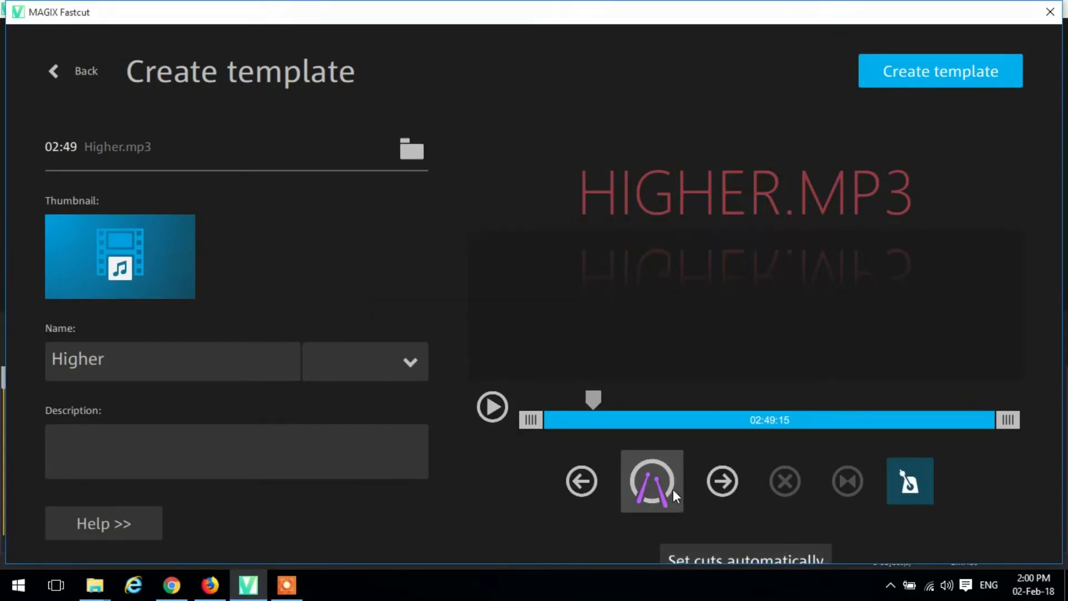
pyautogui.click(713, 556)
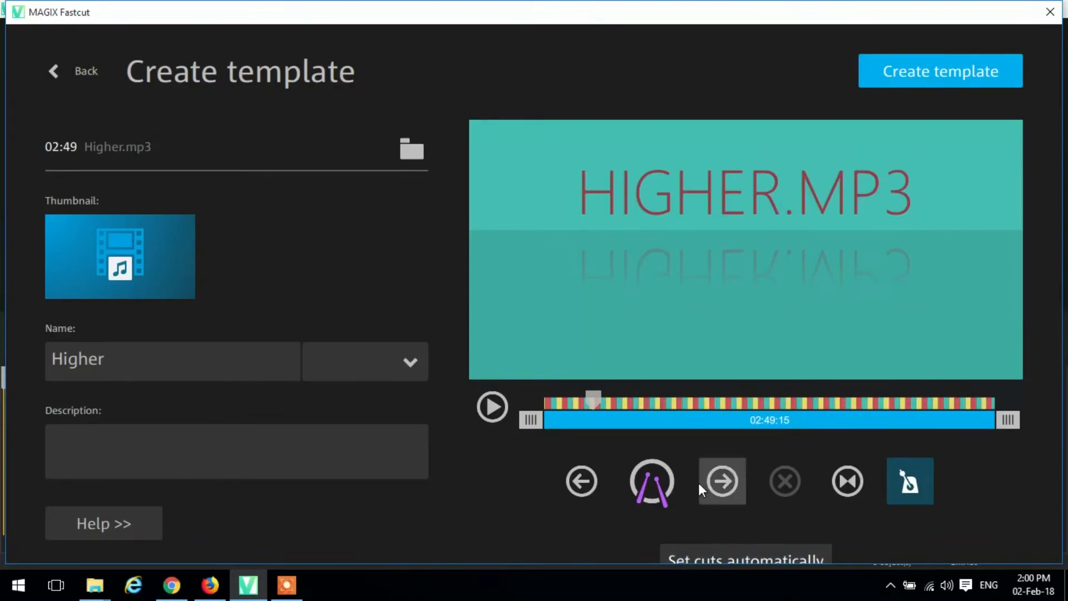
# - Move forward through the automatic cuts and delete four of them at intervals so some segments become longer
pyautogui.click(726, 460)
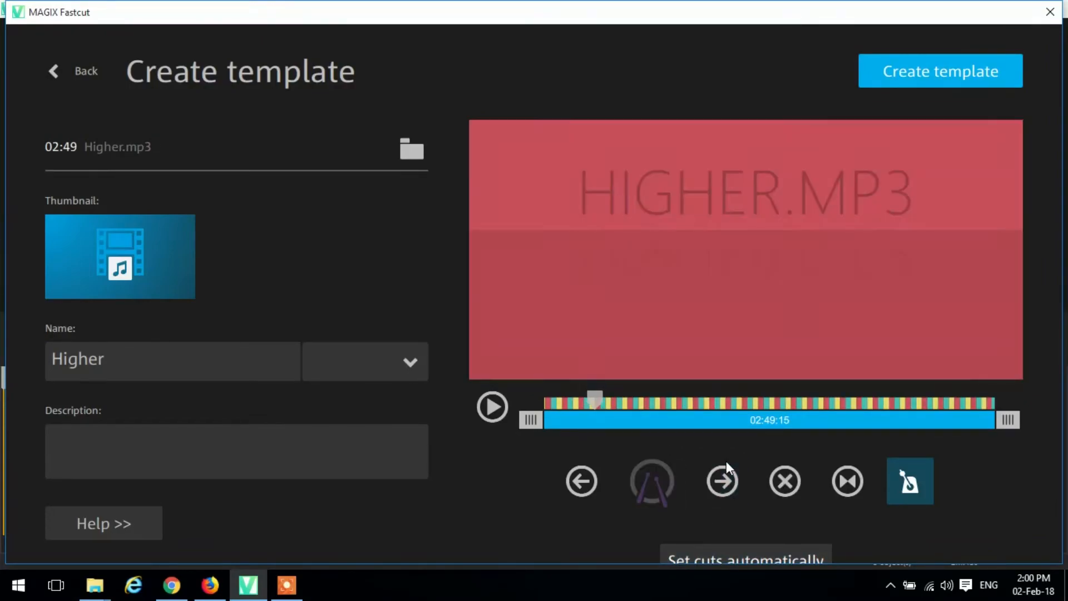
pyautogui.click(726, 460)
pyautogui.click(726, 461)
pyautogui.click(726, 461)
pyautogui.click(726, 461)
pyautogui.click(726, 461)
pyautogui.click(770, 473)
pyautogui.click(738, 480)
pyautogui.click(737, 479)
pyautogui.click(738, 480)
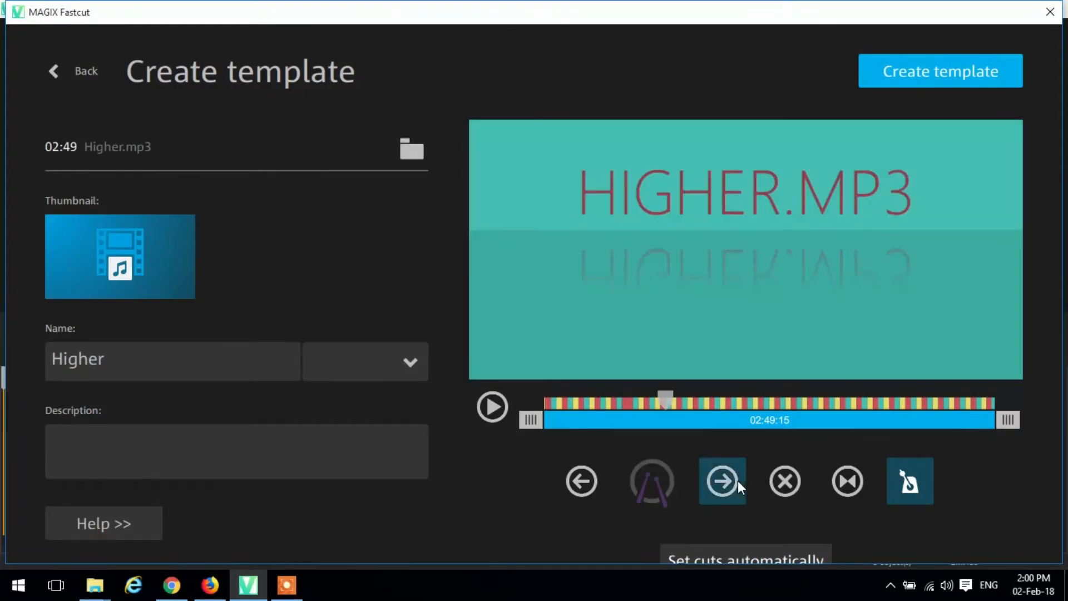
pyautogui.click(776, 487)
pyautogui.click(732, 492)
pyautogui.click(733, 492)
pyautogui.click(733, 492)
pyautogui.click(789, 492)
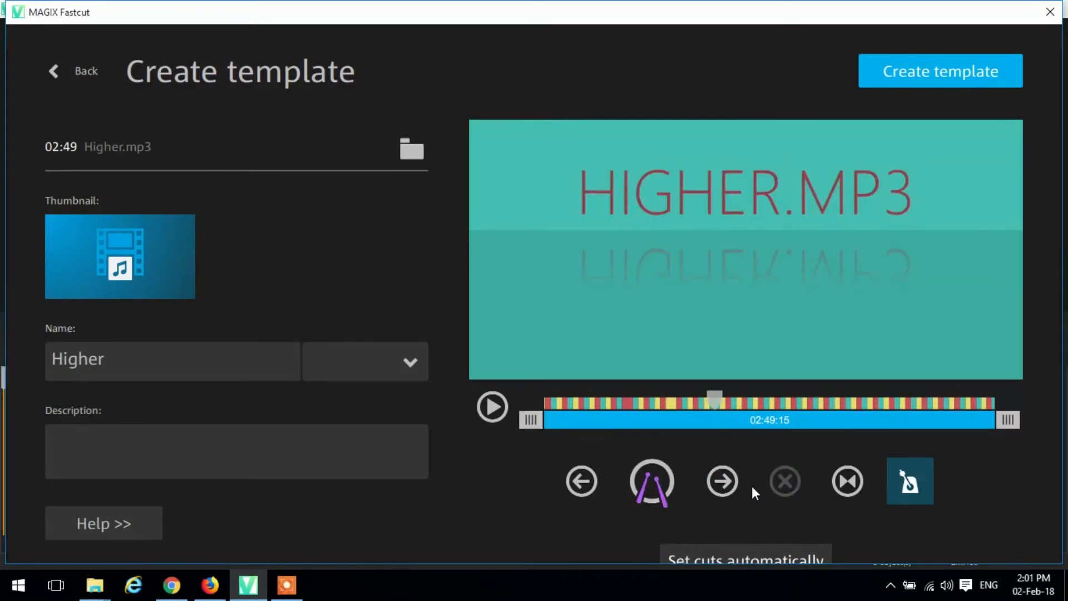
pyautogui.click(746, 483)
pyautogui.click(793, 484)
pyautogui.click(734, 482)
pyautogui.click(733, 483)
pyautogui.click(734, 482)
pyautogui.click(734, 482)
pyautogui.click(733, 483)
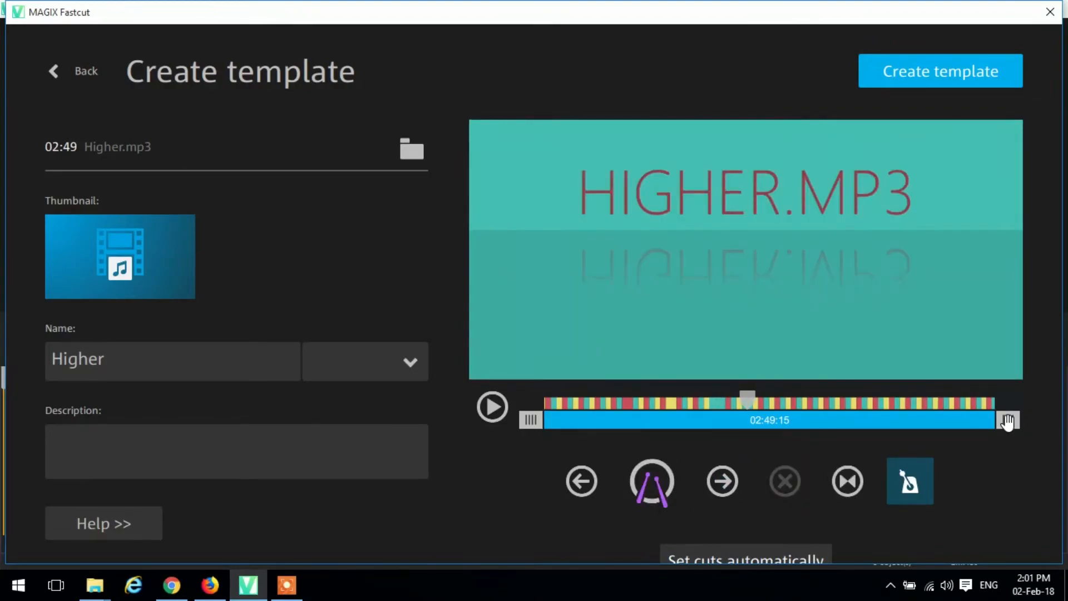
# - Shorten the template's music from its end to 58 seconds
pyautogui.moveTo(1008, 421); pyautogui.dragTo(717, 442)
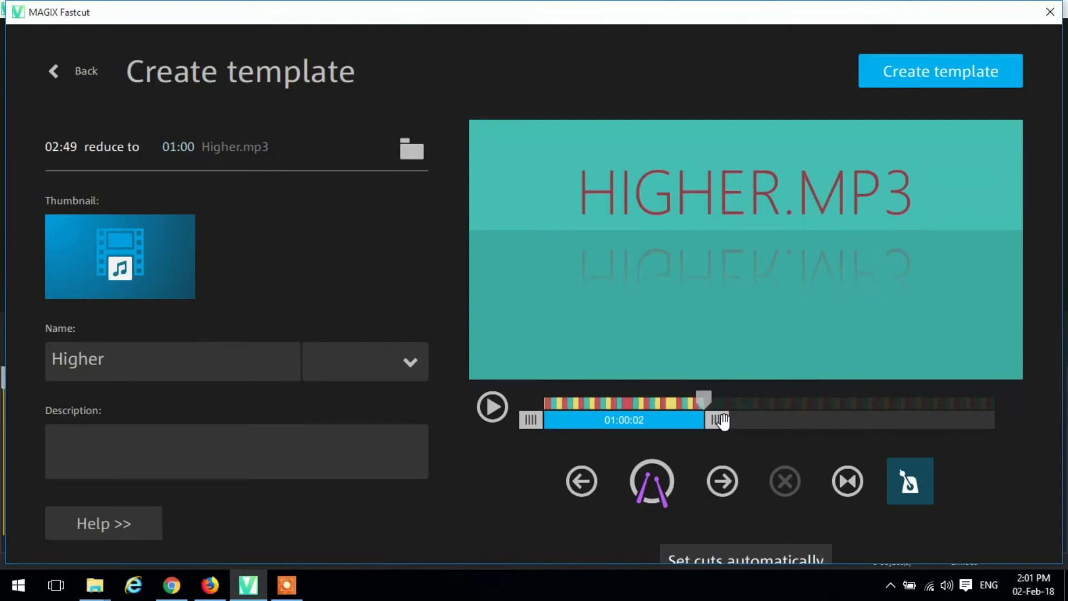
pyautogui.moveTo(723, 421); pyautogui.dragTo(717, 422)
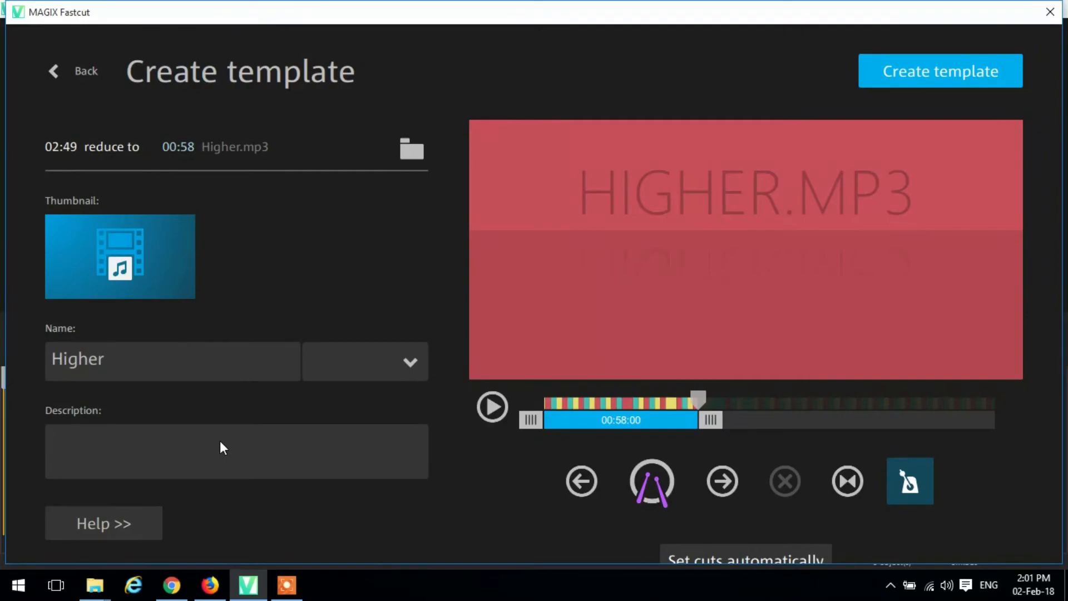
# - Enter test1 as the description of the Higher template and create the template
pyautogui.write('test1')
pyautogui.click(942, 68)
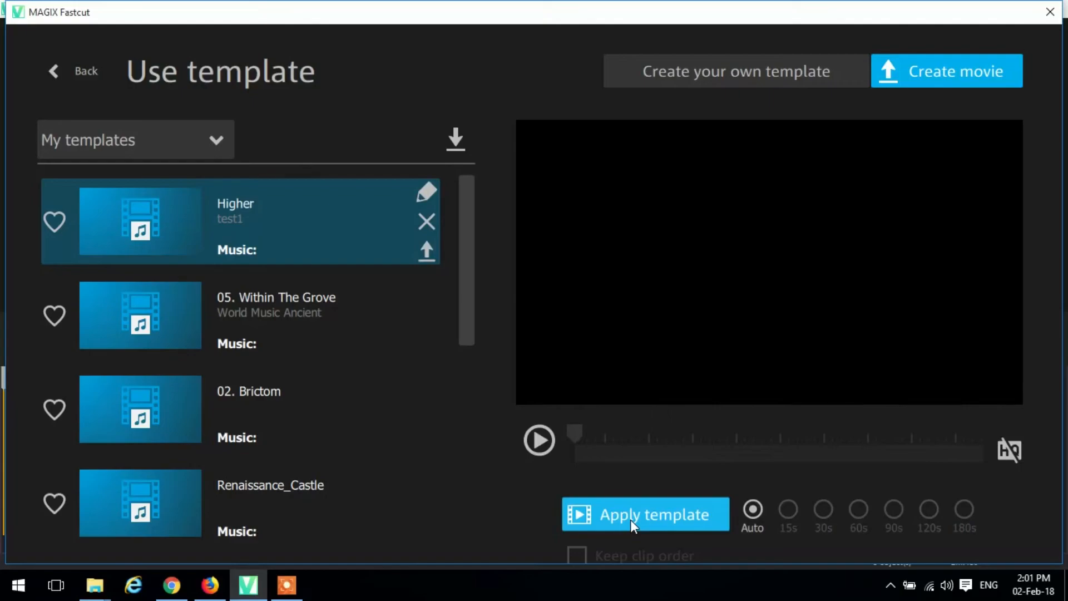
# - Apply the Higher template to the clips with automatic length, watch the resulting preview, and pause it
pyautogui.click(583, 510)
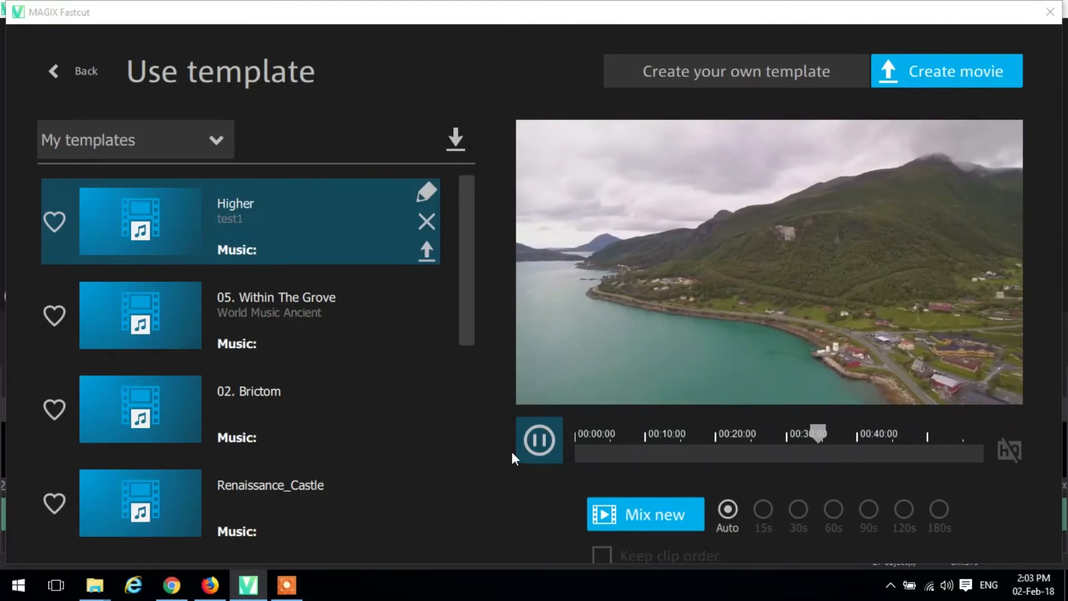
pyautogui.click(538, 440)
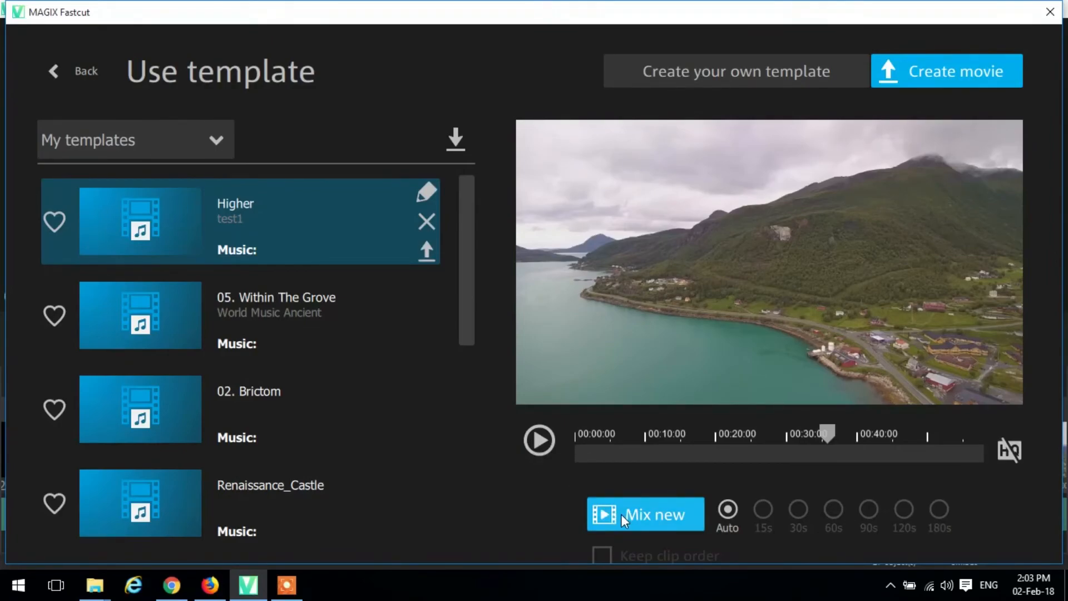
# - Create the movie and save it on the computer in Full HD (1920x1080) as template_14.MP4 in the Videos folder
pyautogui.click(935, 78)
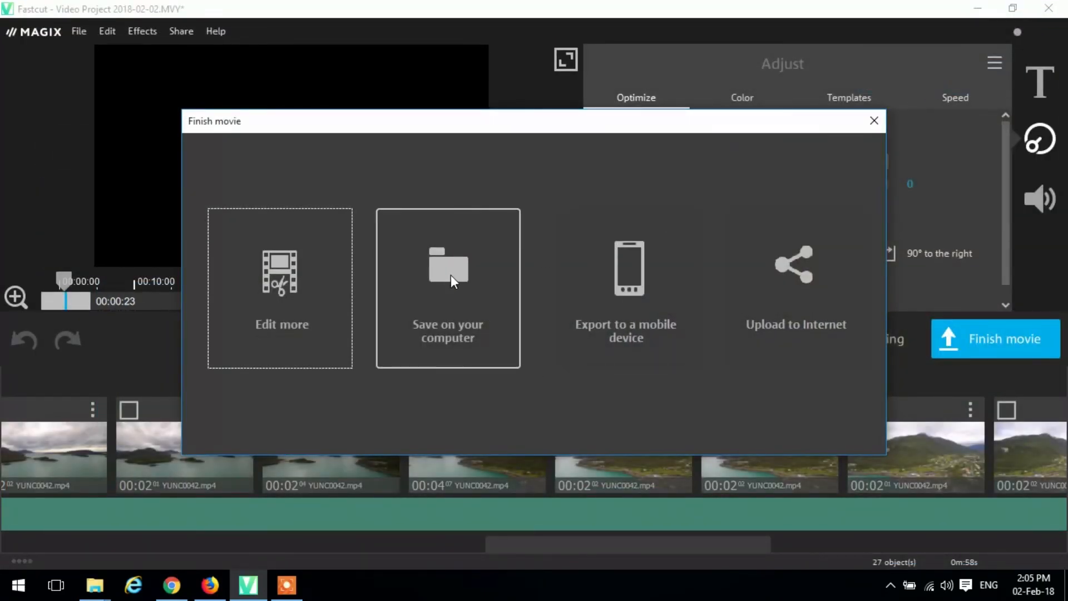
pyautogui.click(451, 274)
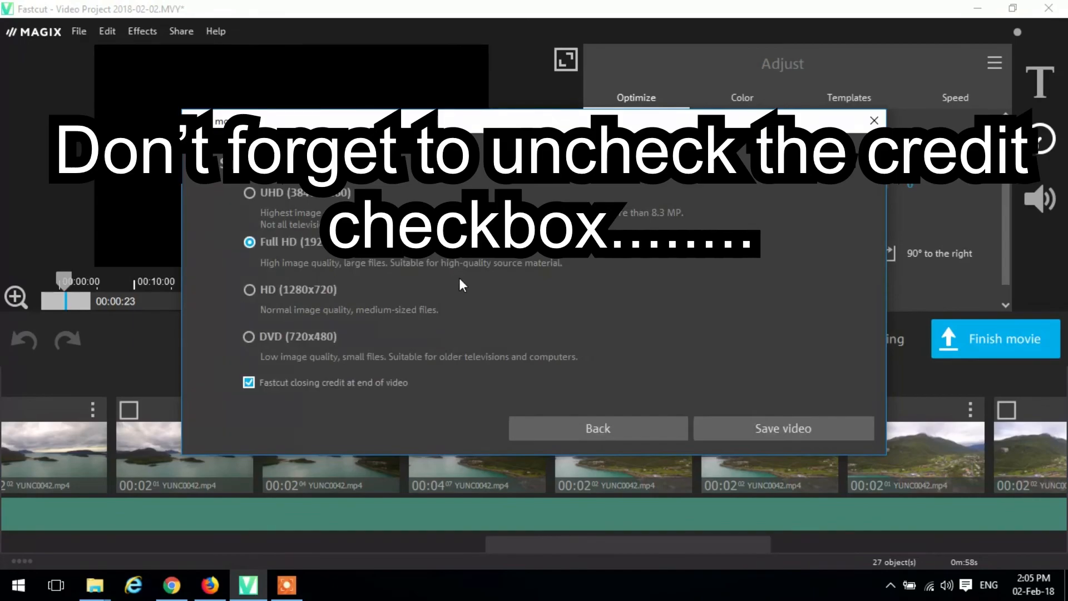
pyautogui.click(761, 432)
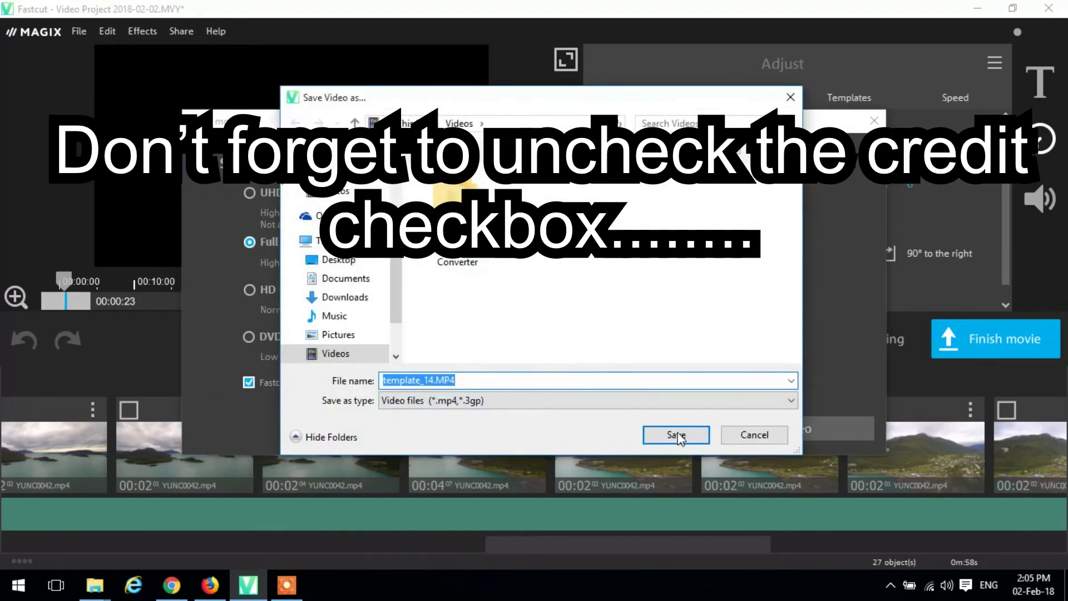
pyautogui.click(682, 435)
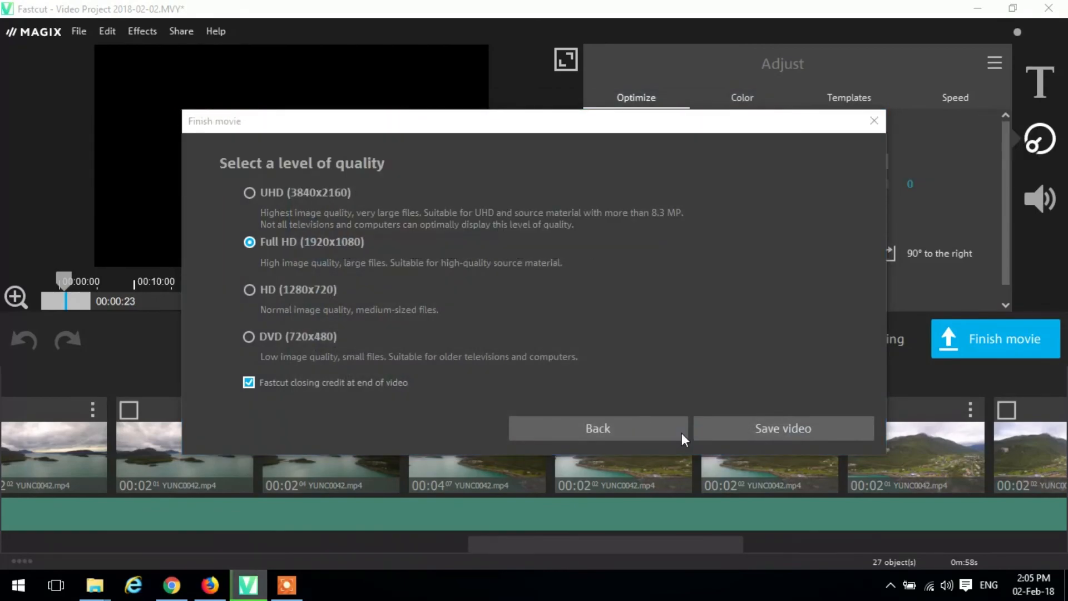